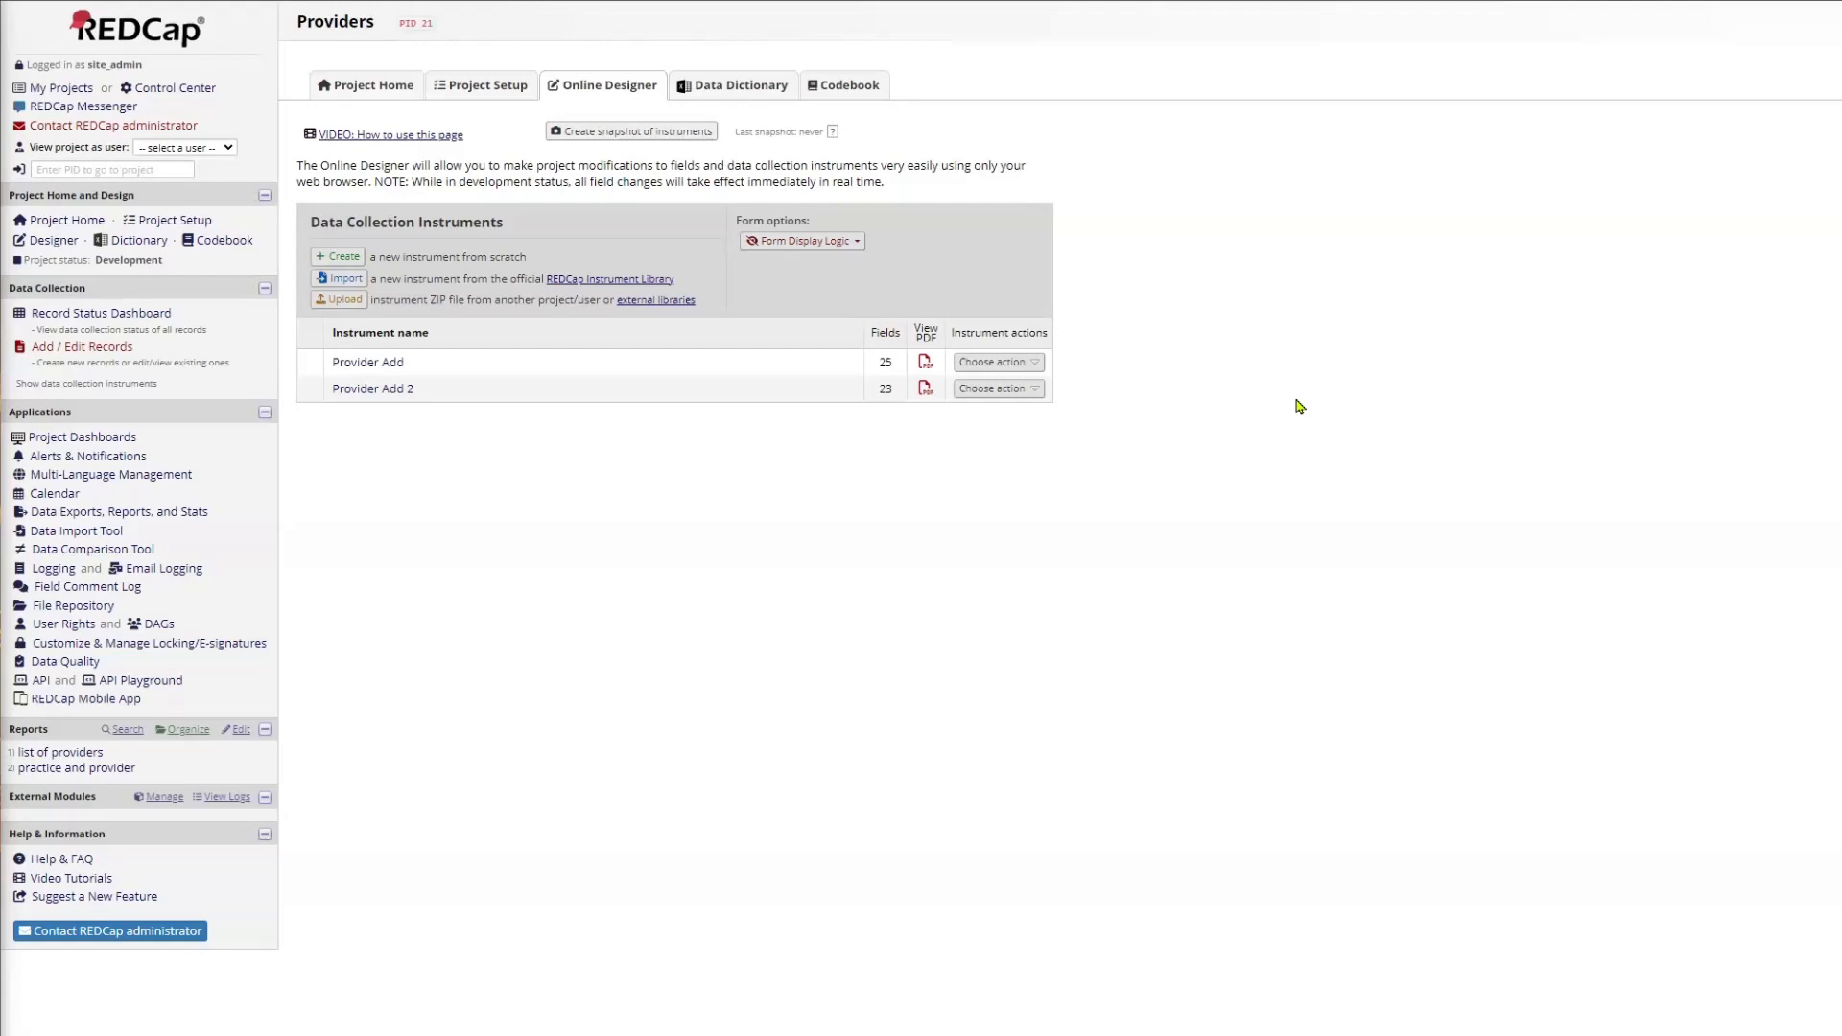
Step: View the Practice Name Add form for record 1 in the Practices project without saving changes, and reopen its practice address form
click(84, 315)
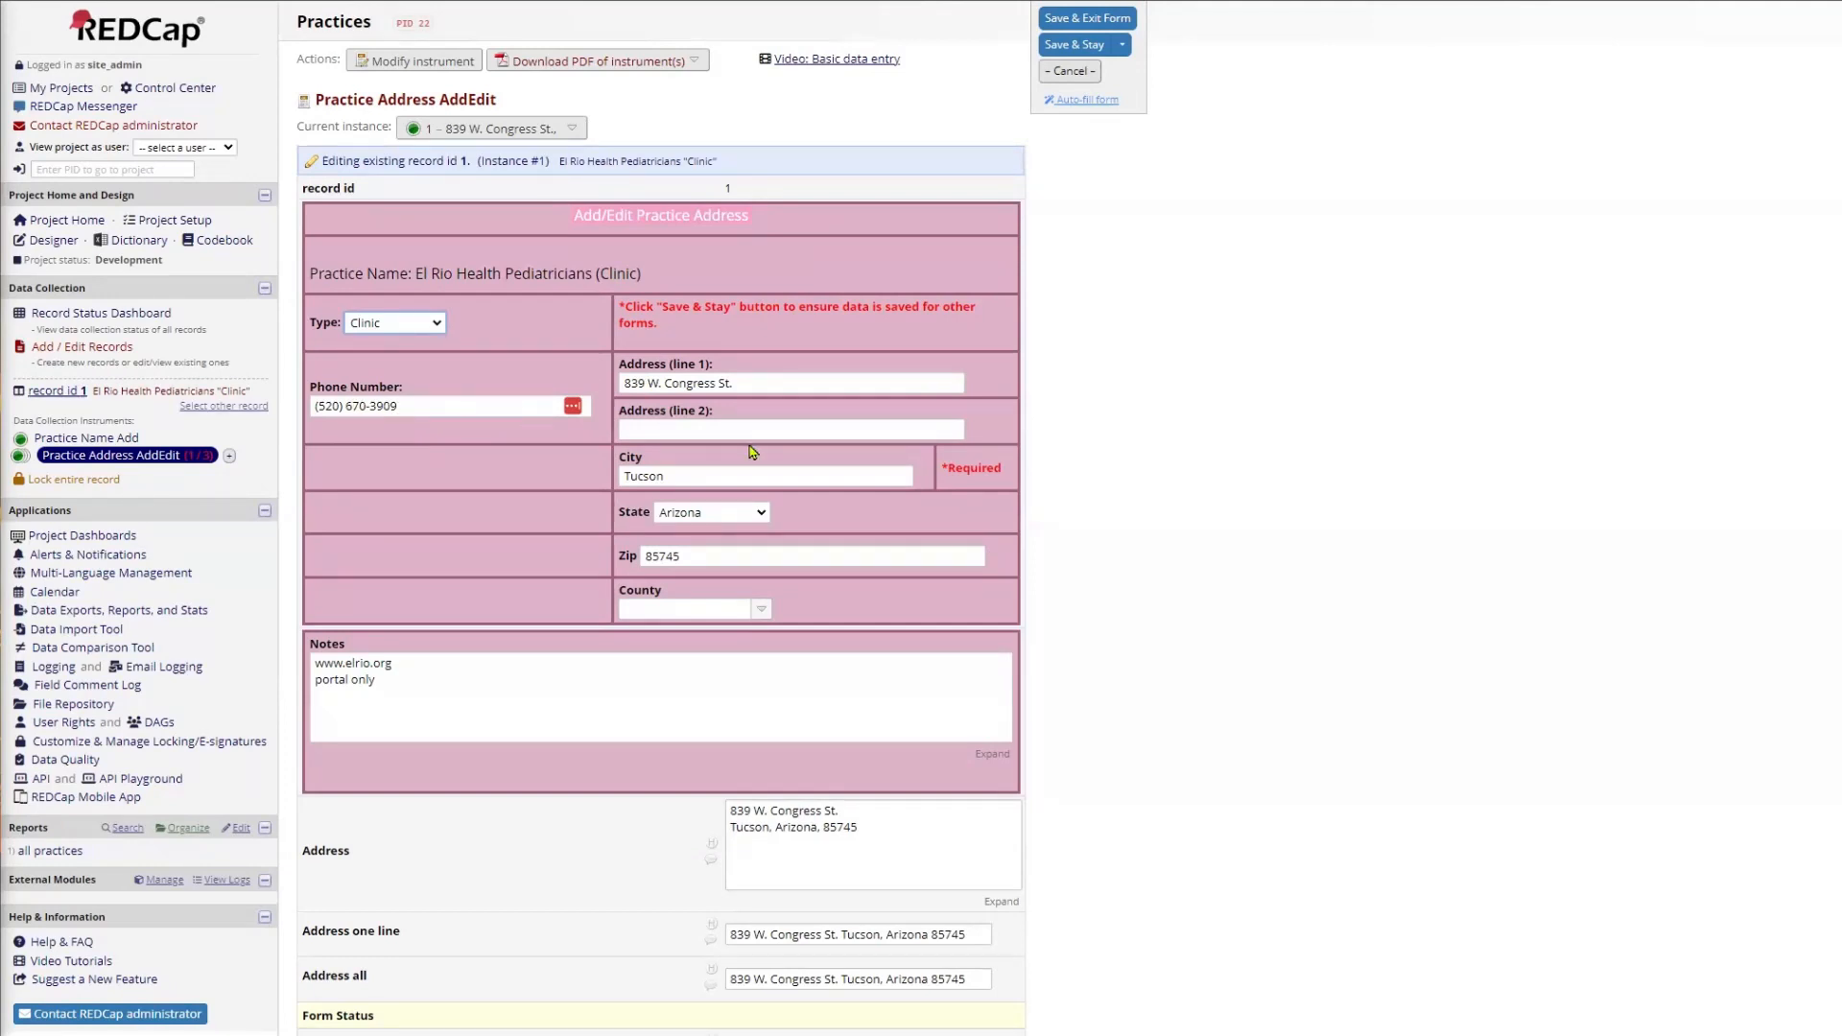
click(89, 437)
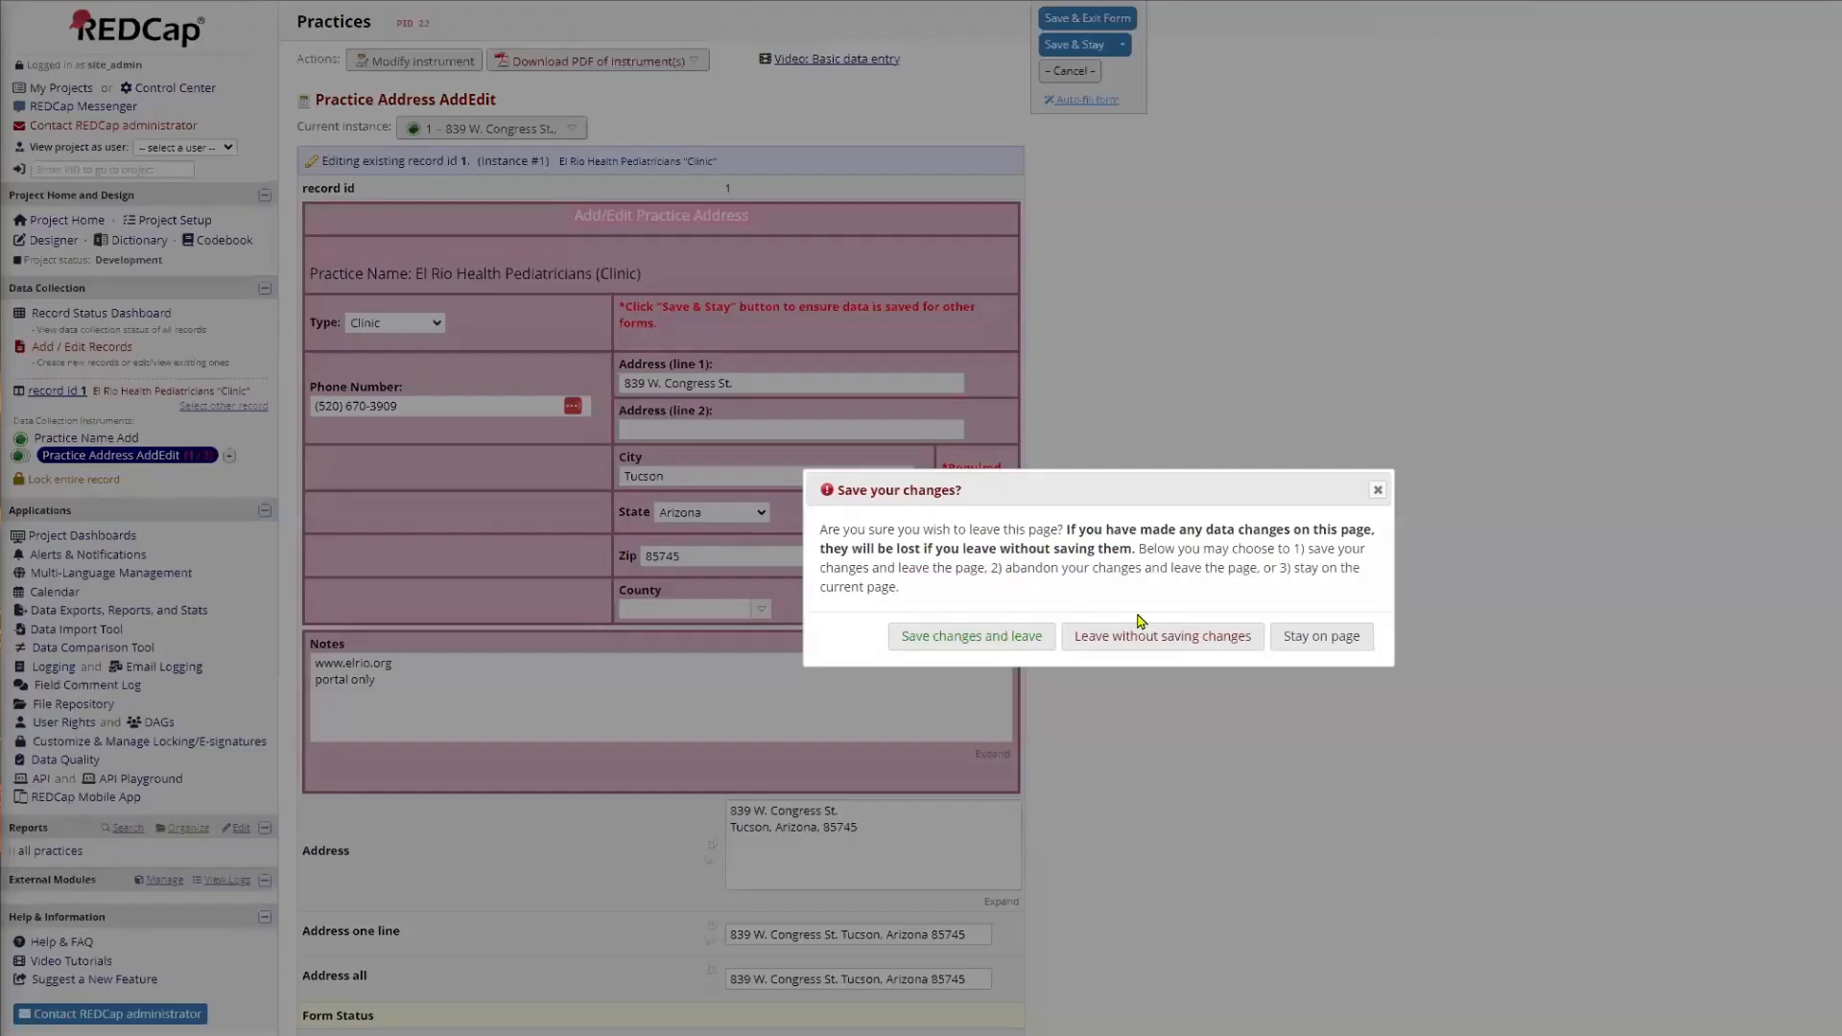
click(1153, 641)
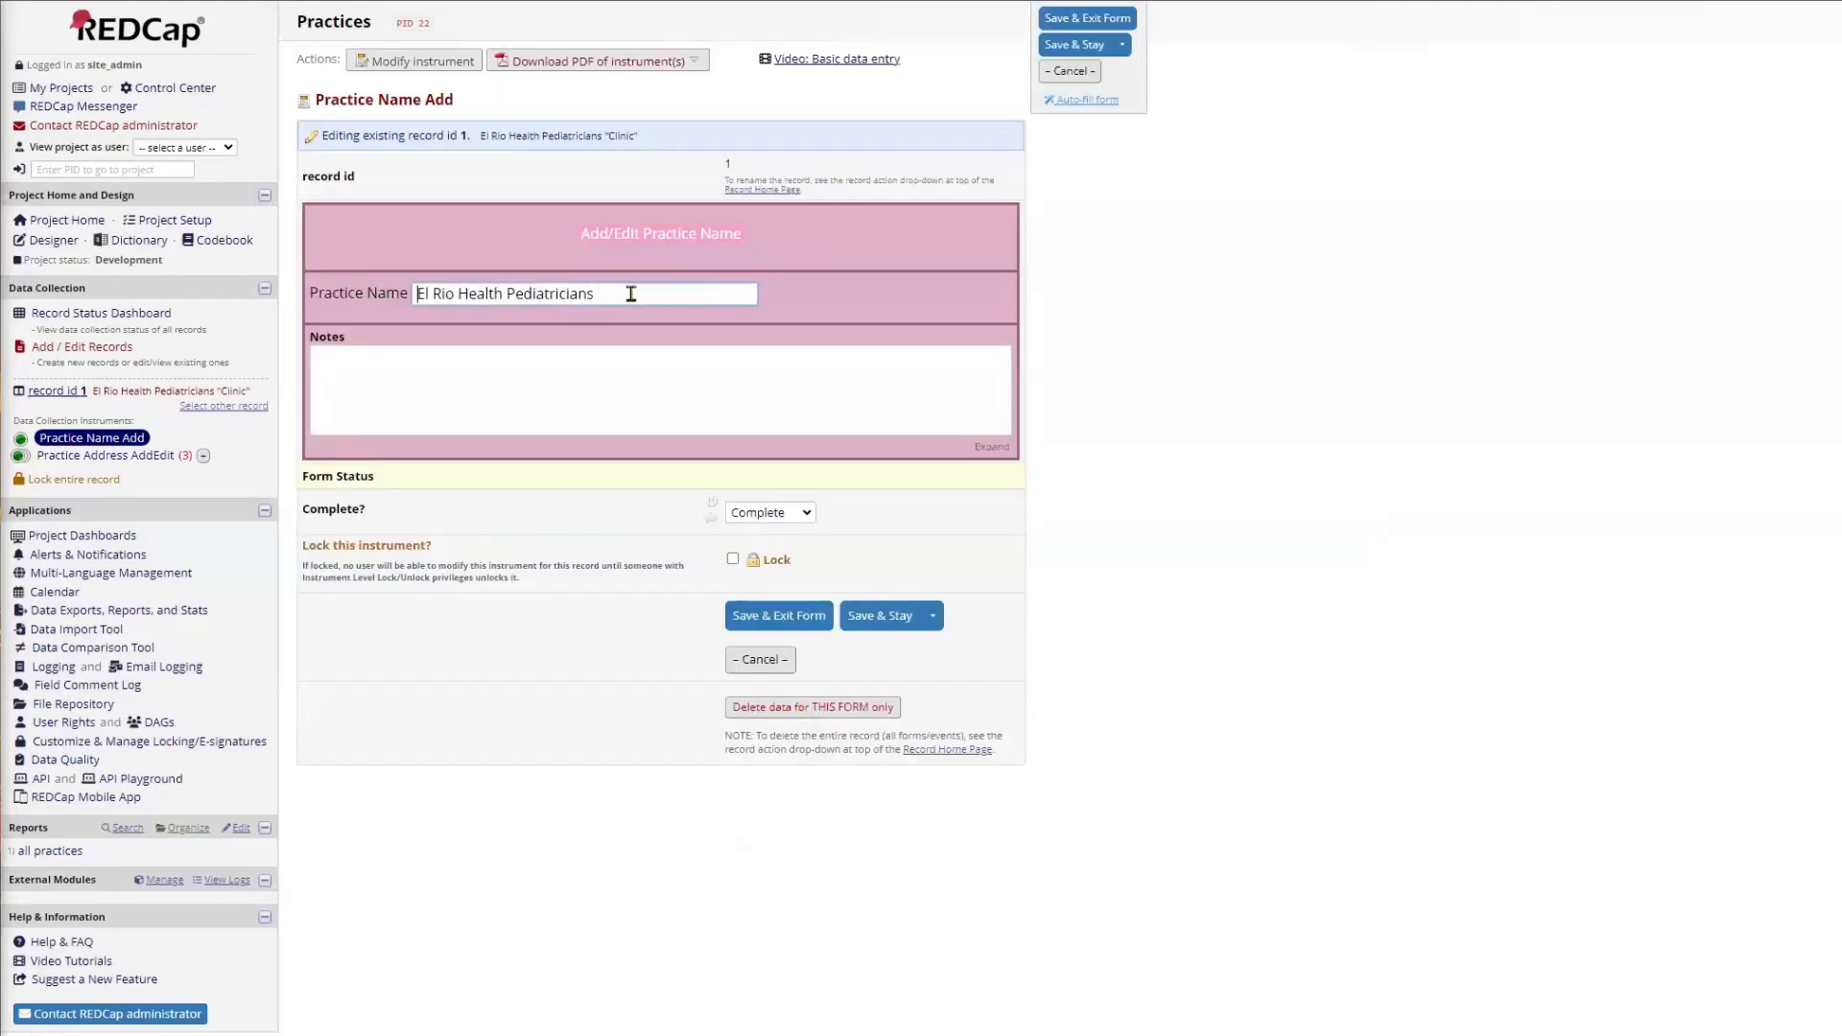
click(102, 458)
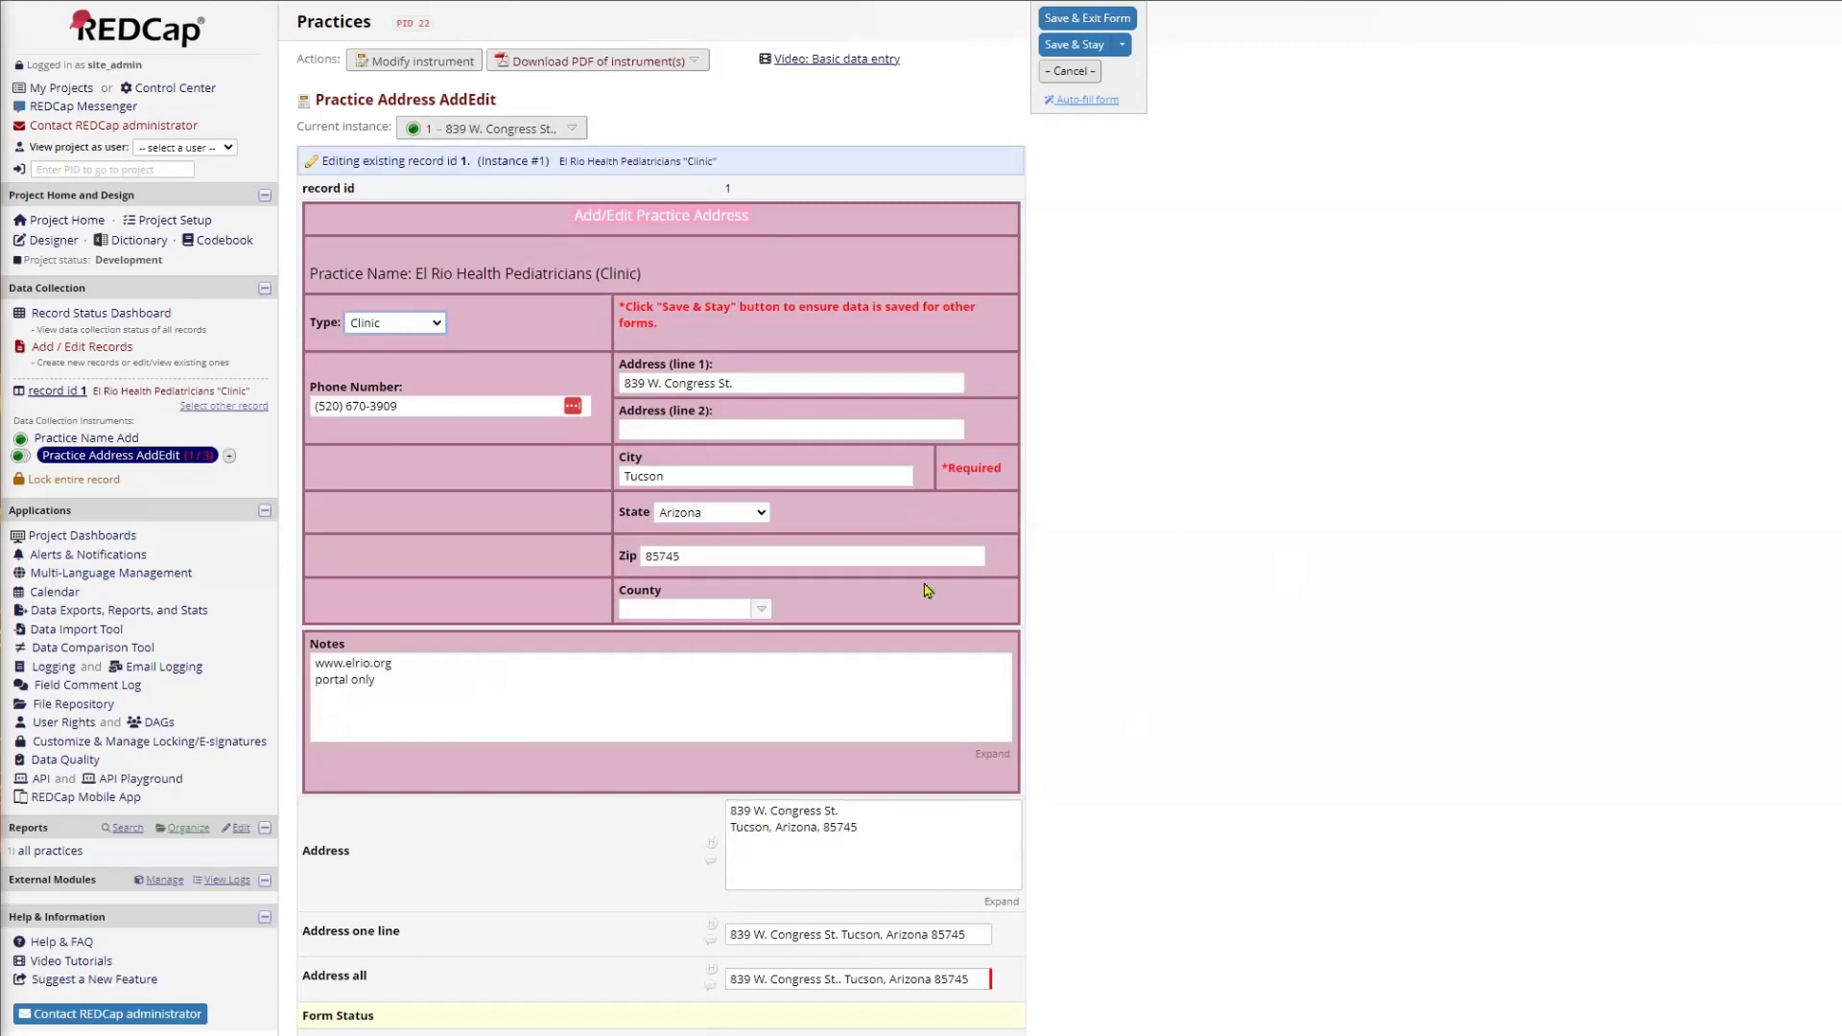
Step: Examine the combined Address and Address one line fields on the El Rio Health Pediatricians address form
scroll(1312, 706, down, 3)
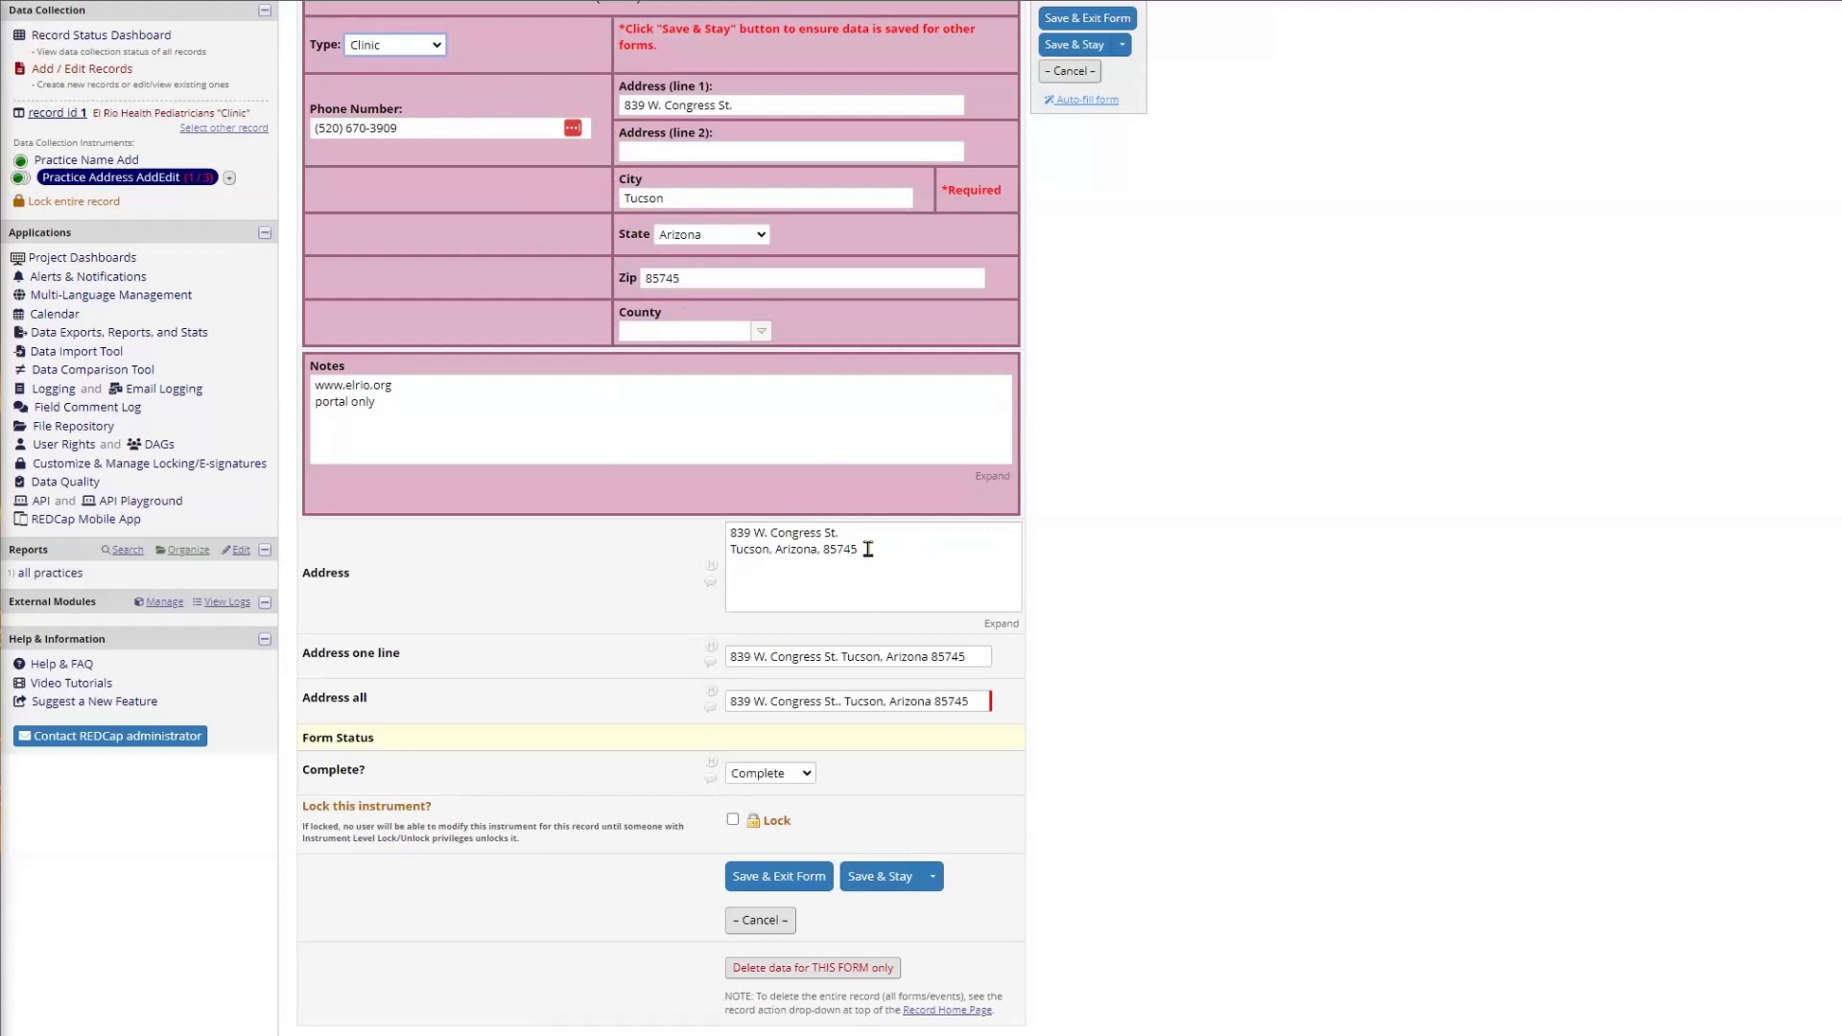
drag(868, 549, 716, 537)
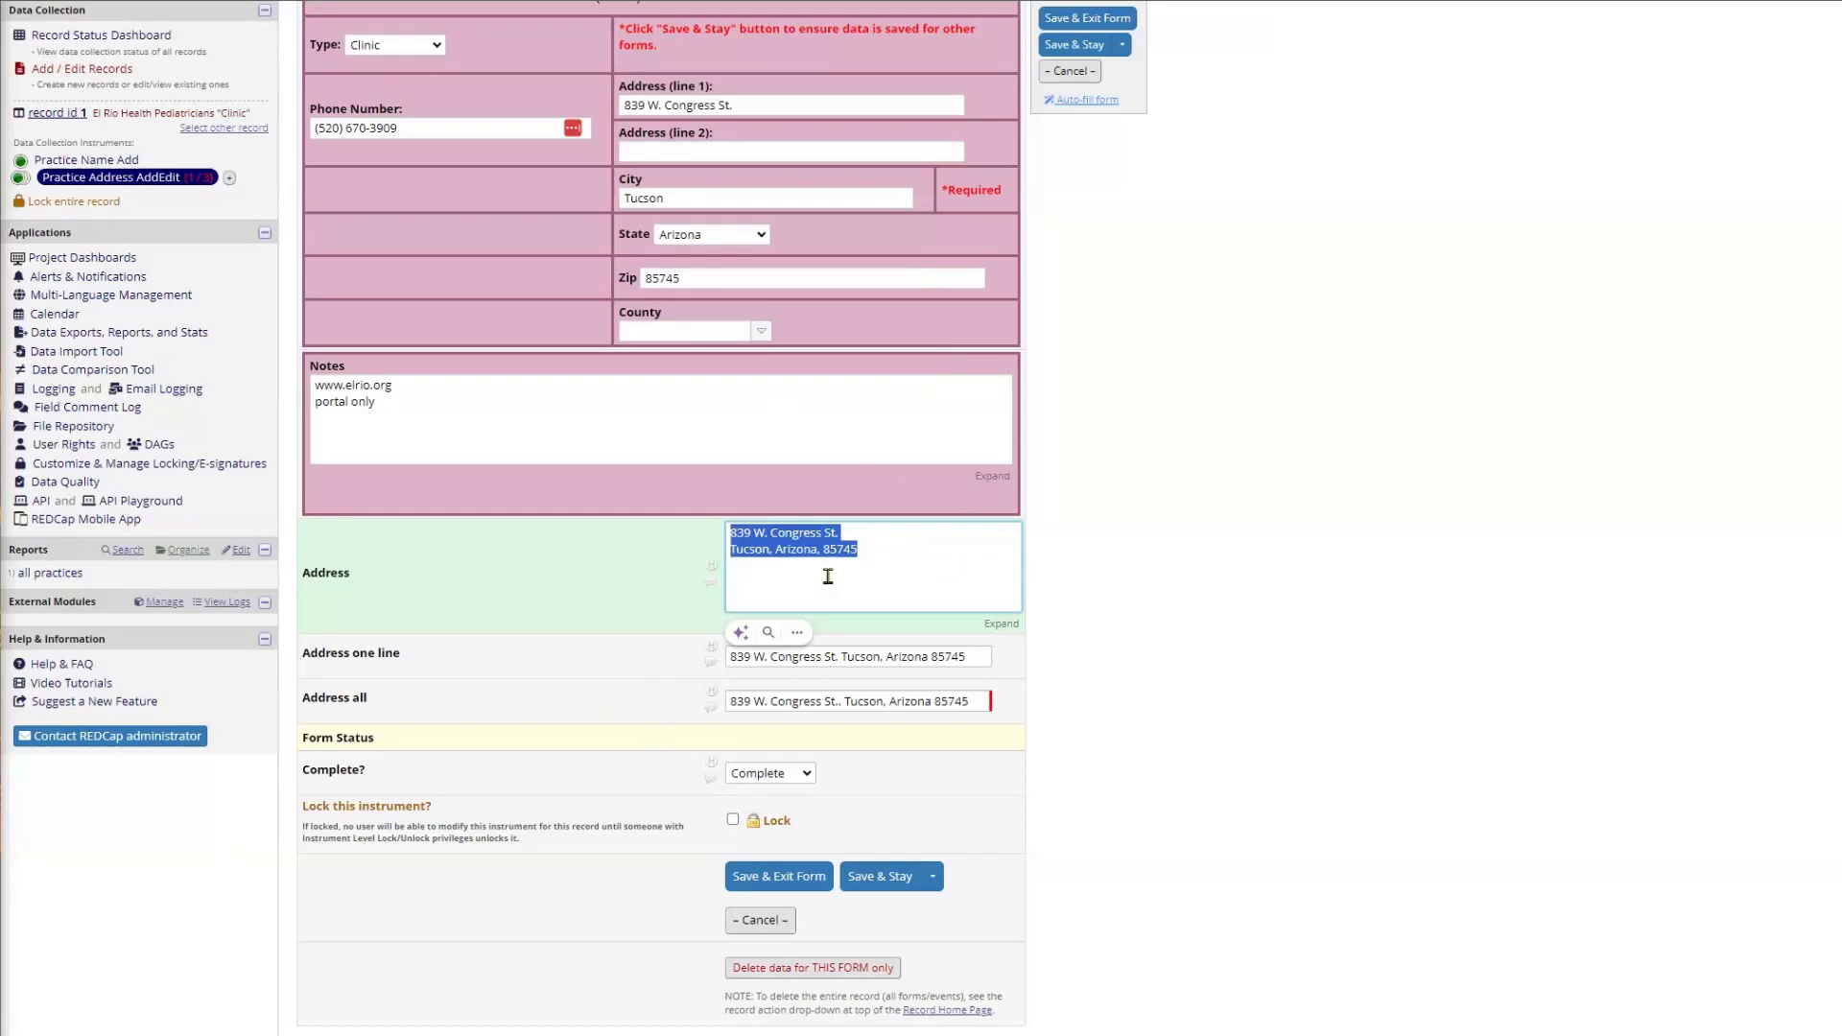
click(730, 658)
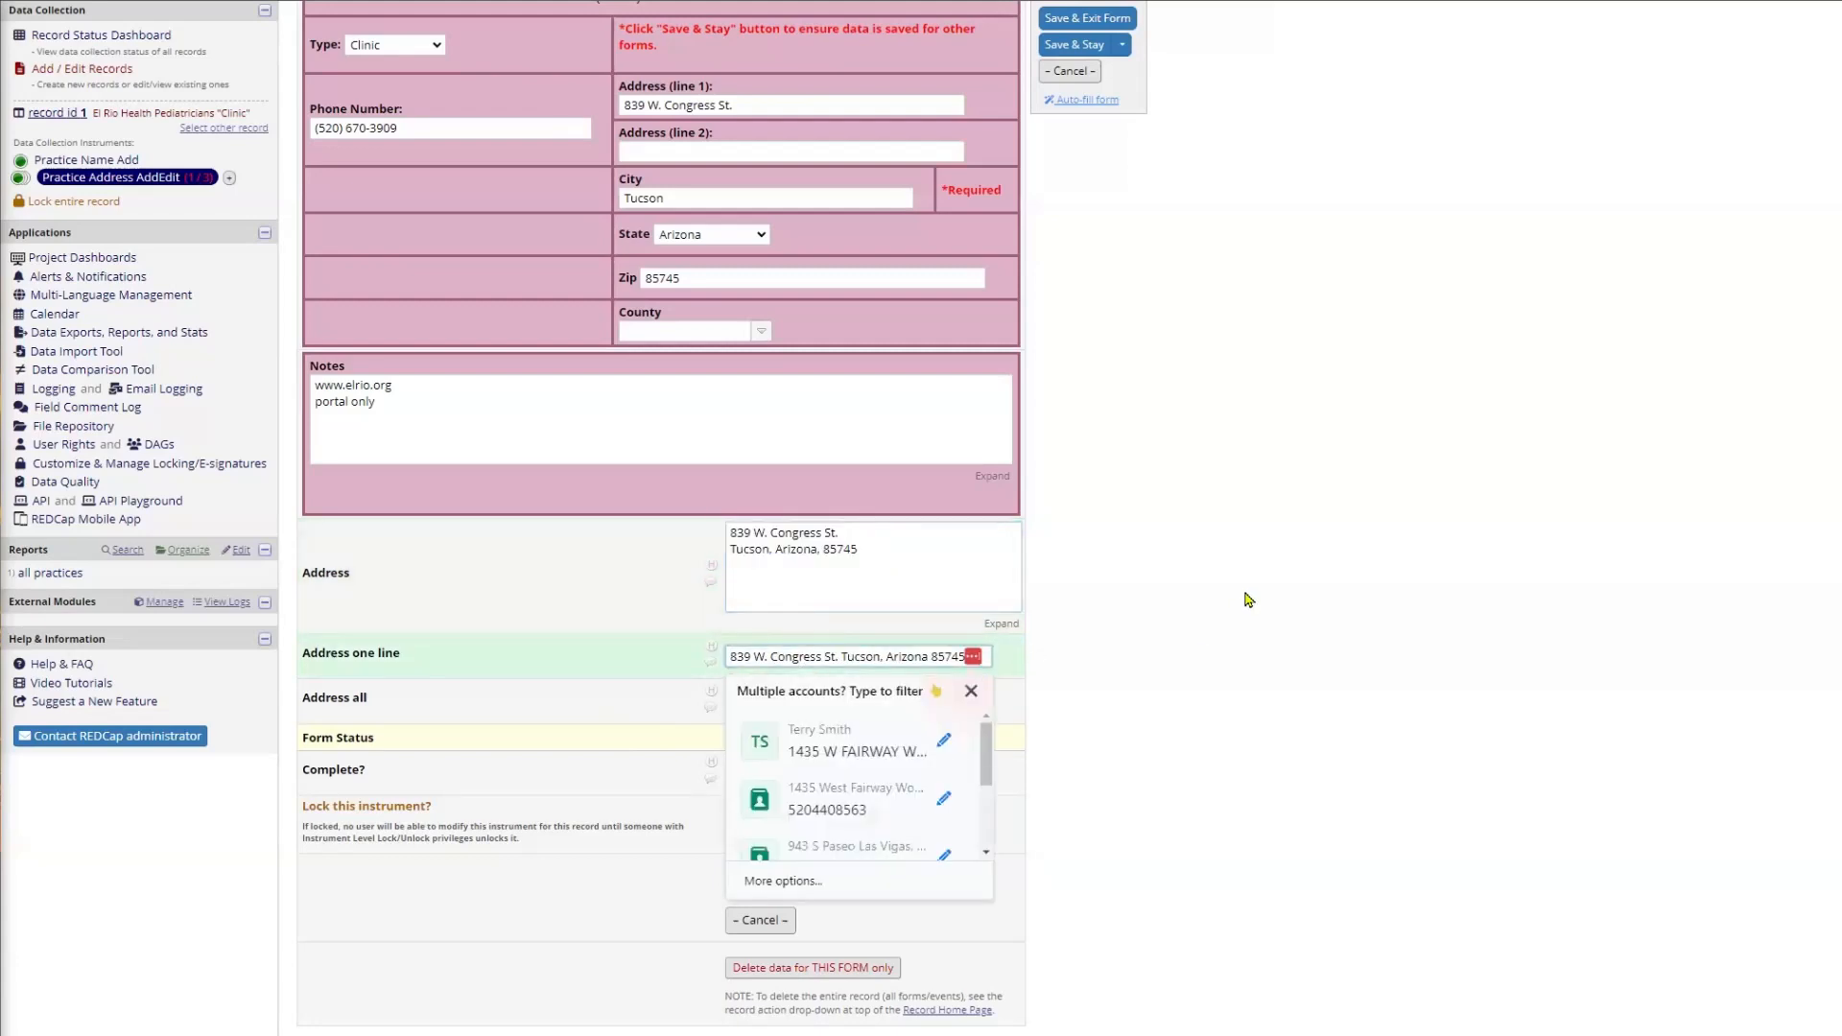
click(1254, 551)
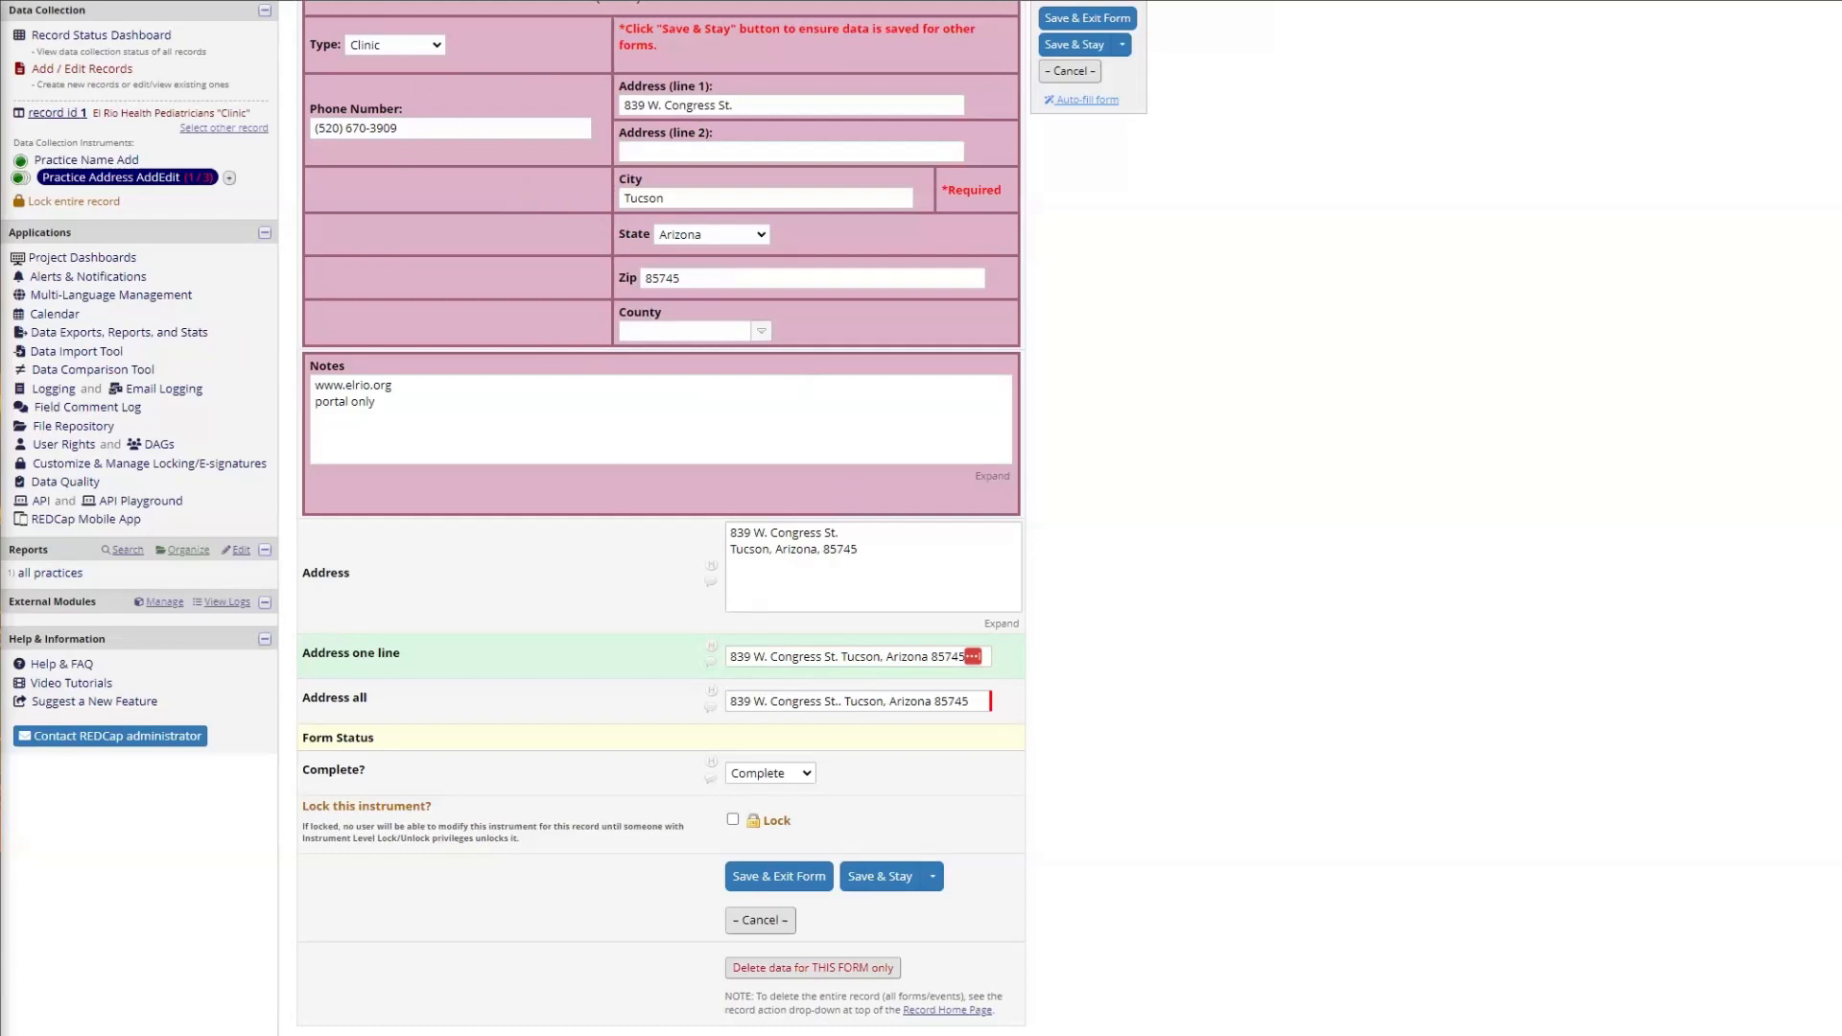
key(ctrl+Tab)
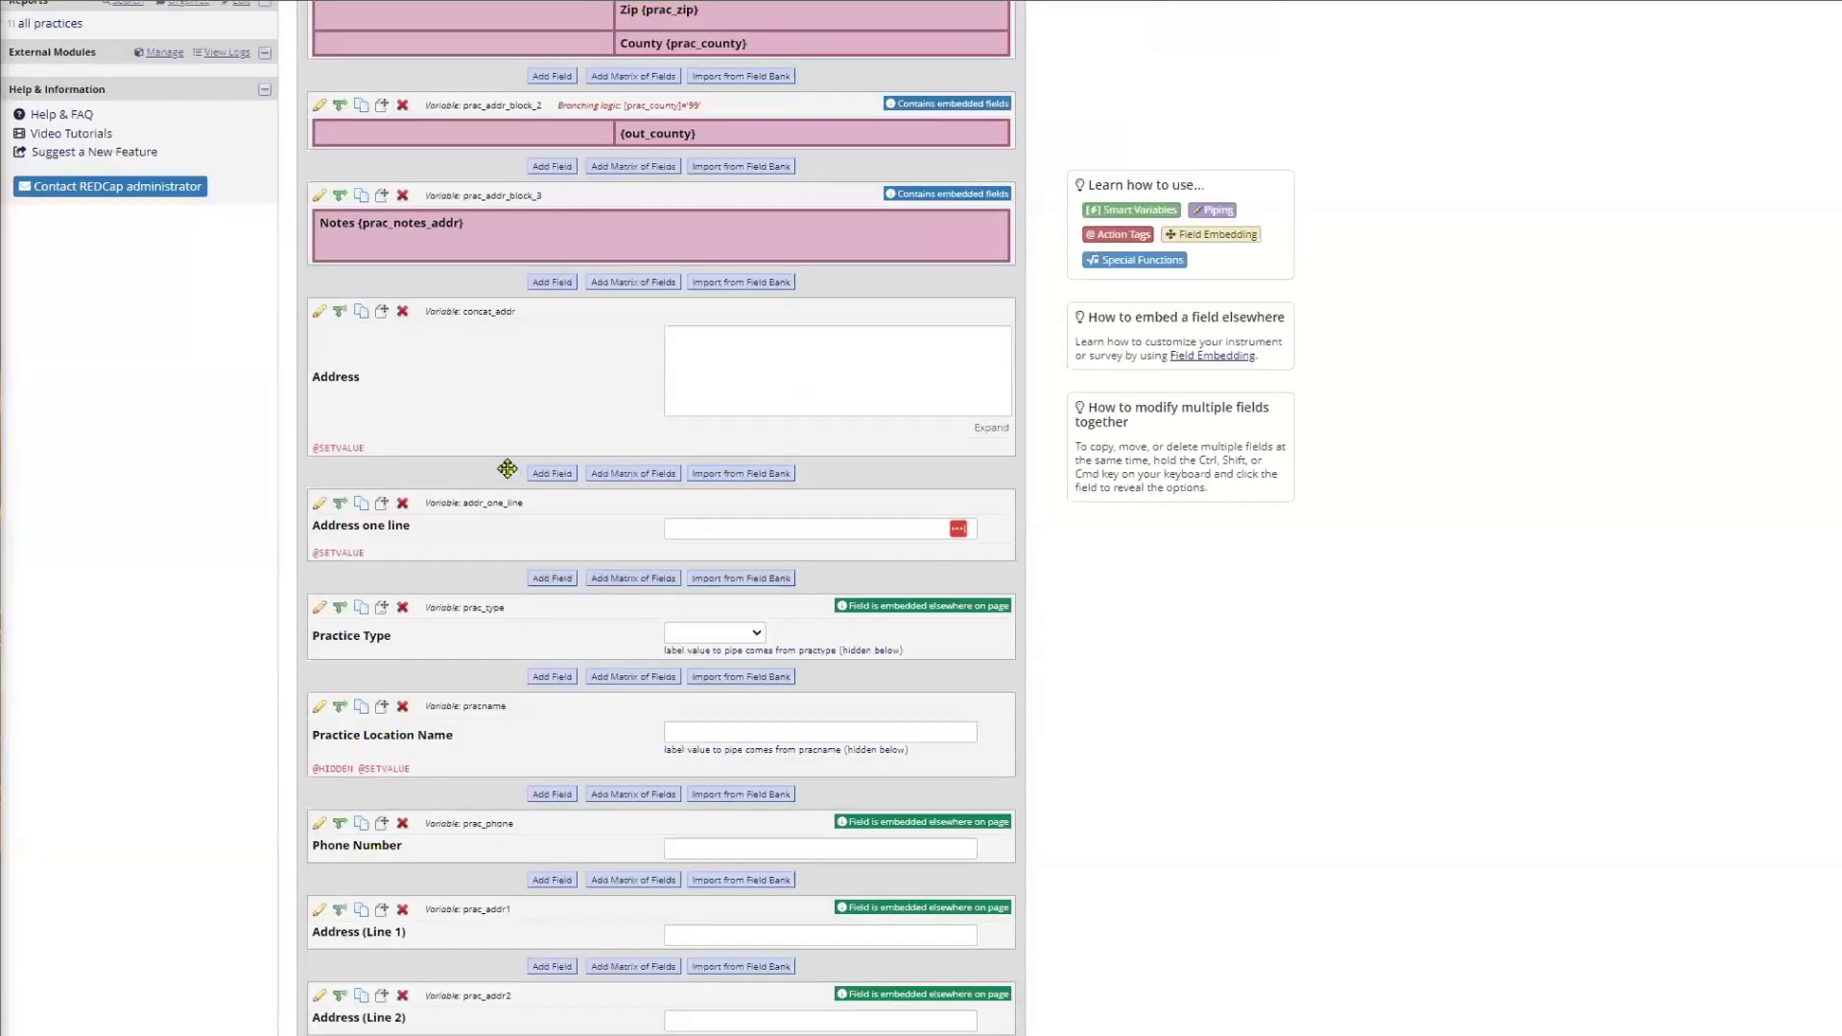
click(320, 312)
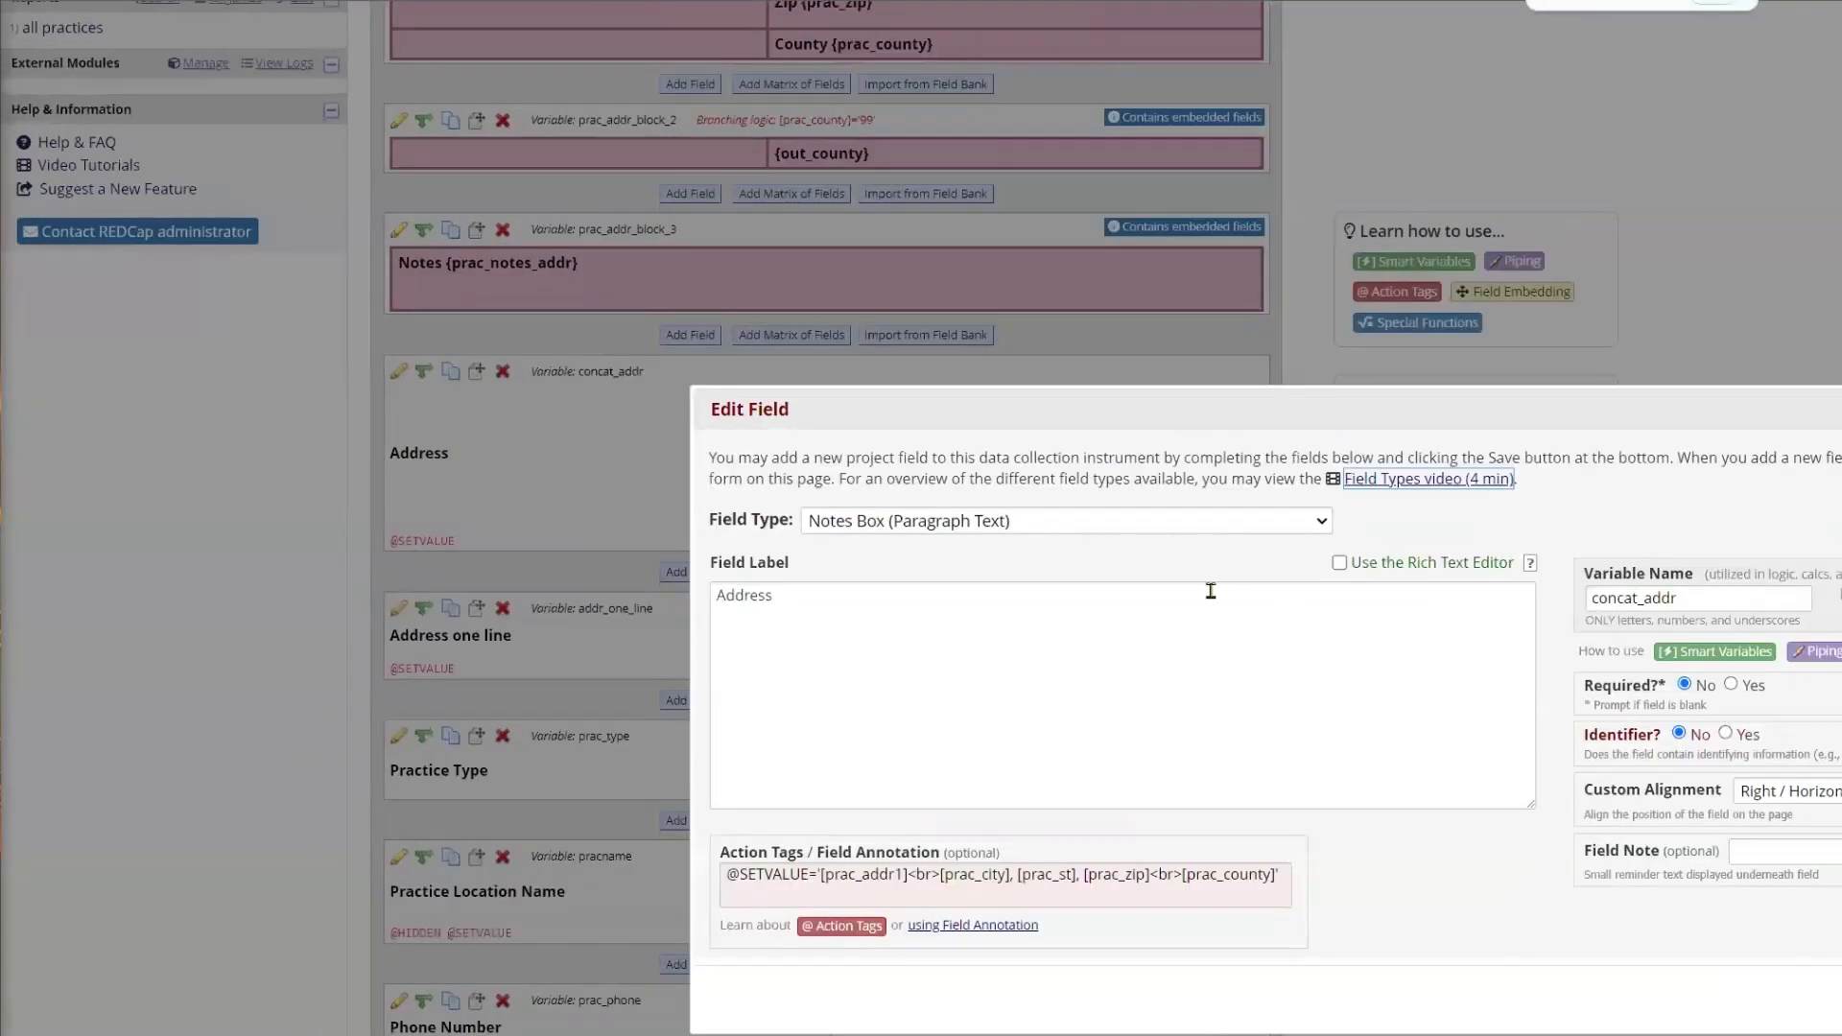
drag(1063, 417, 703, 158)
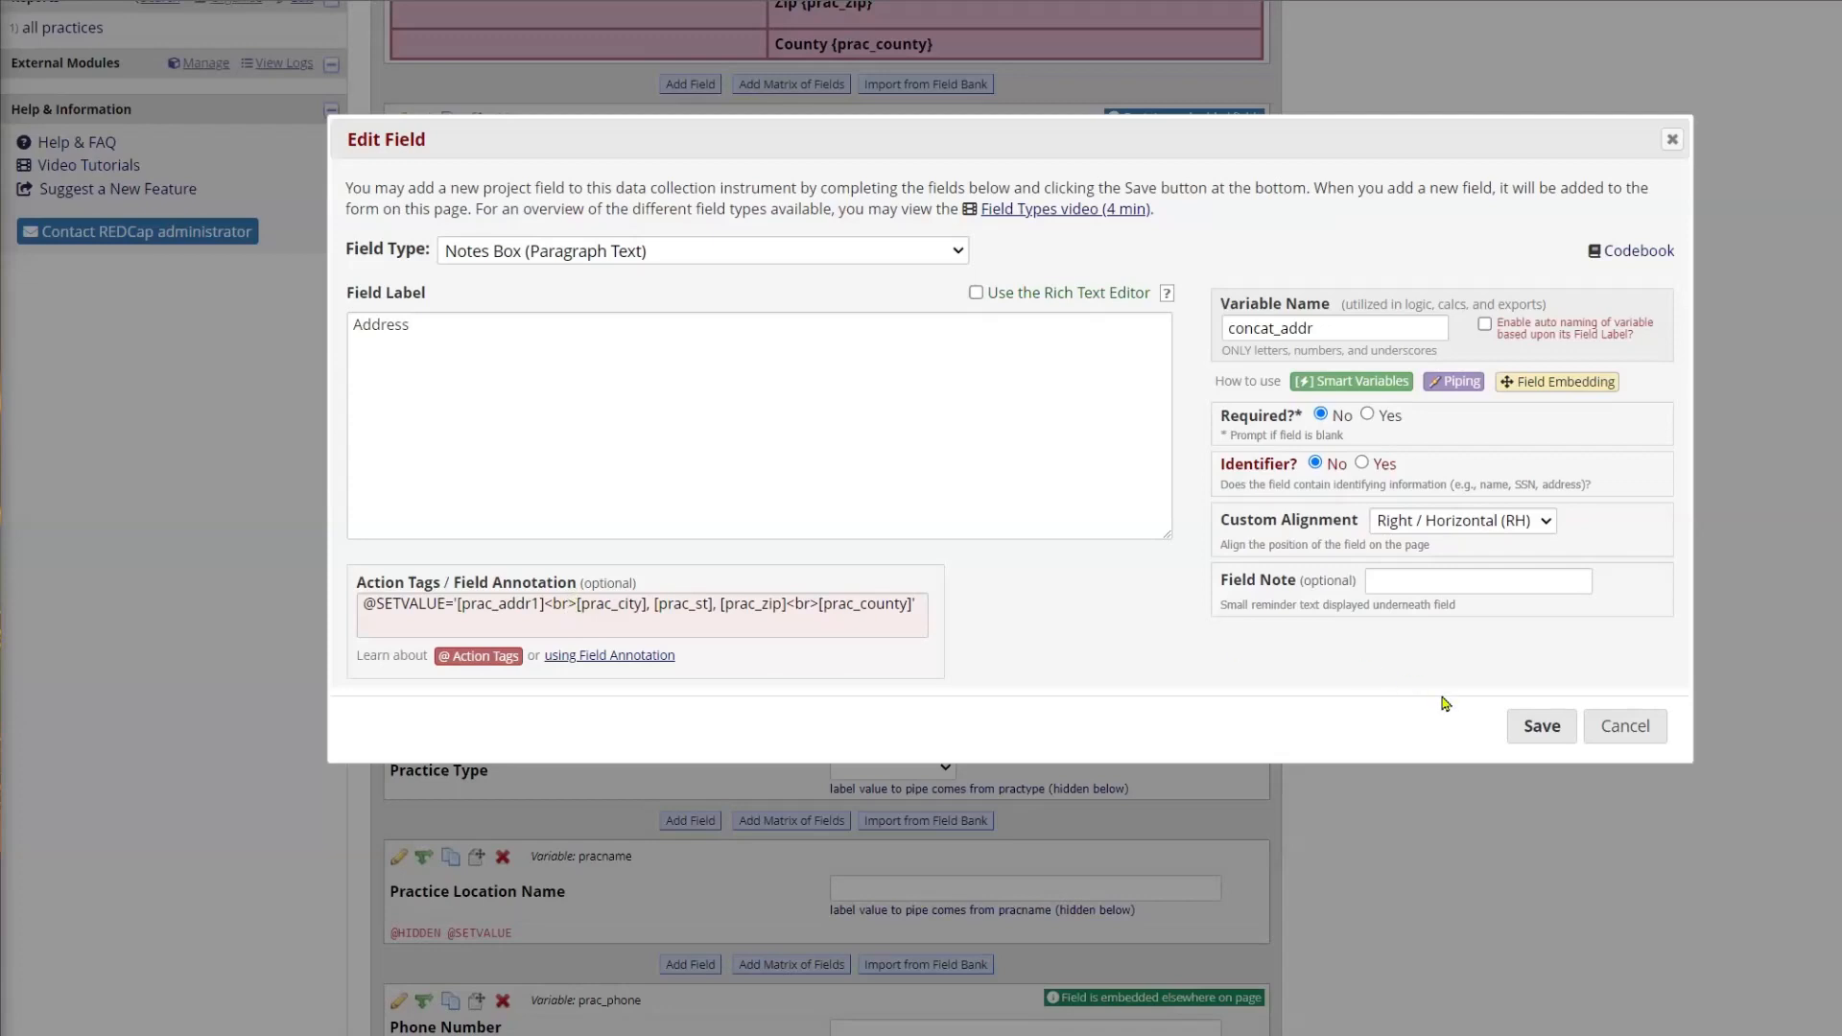
click(1648, 735)
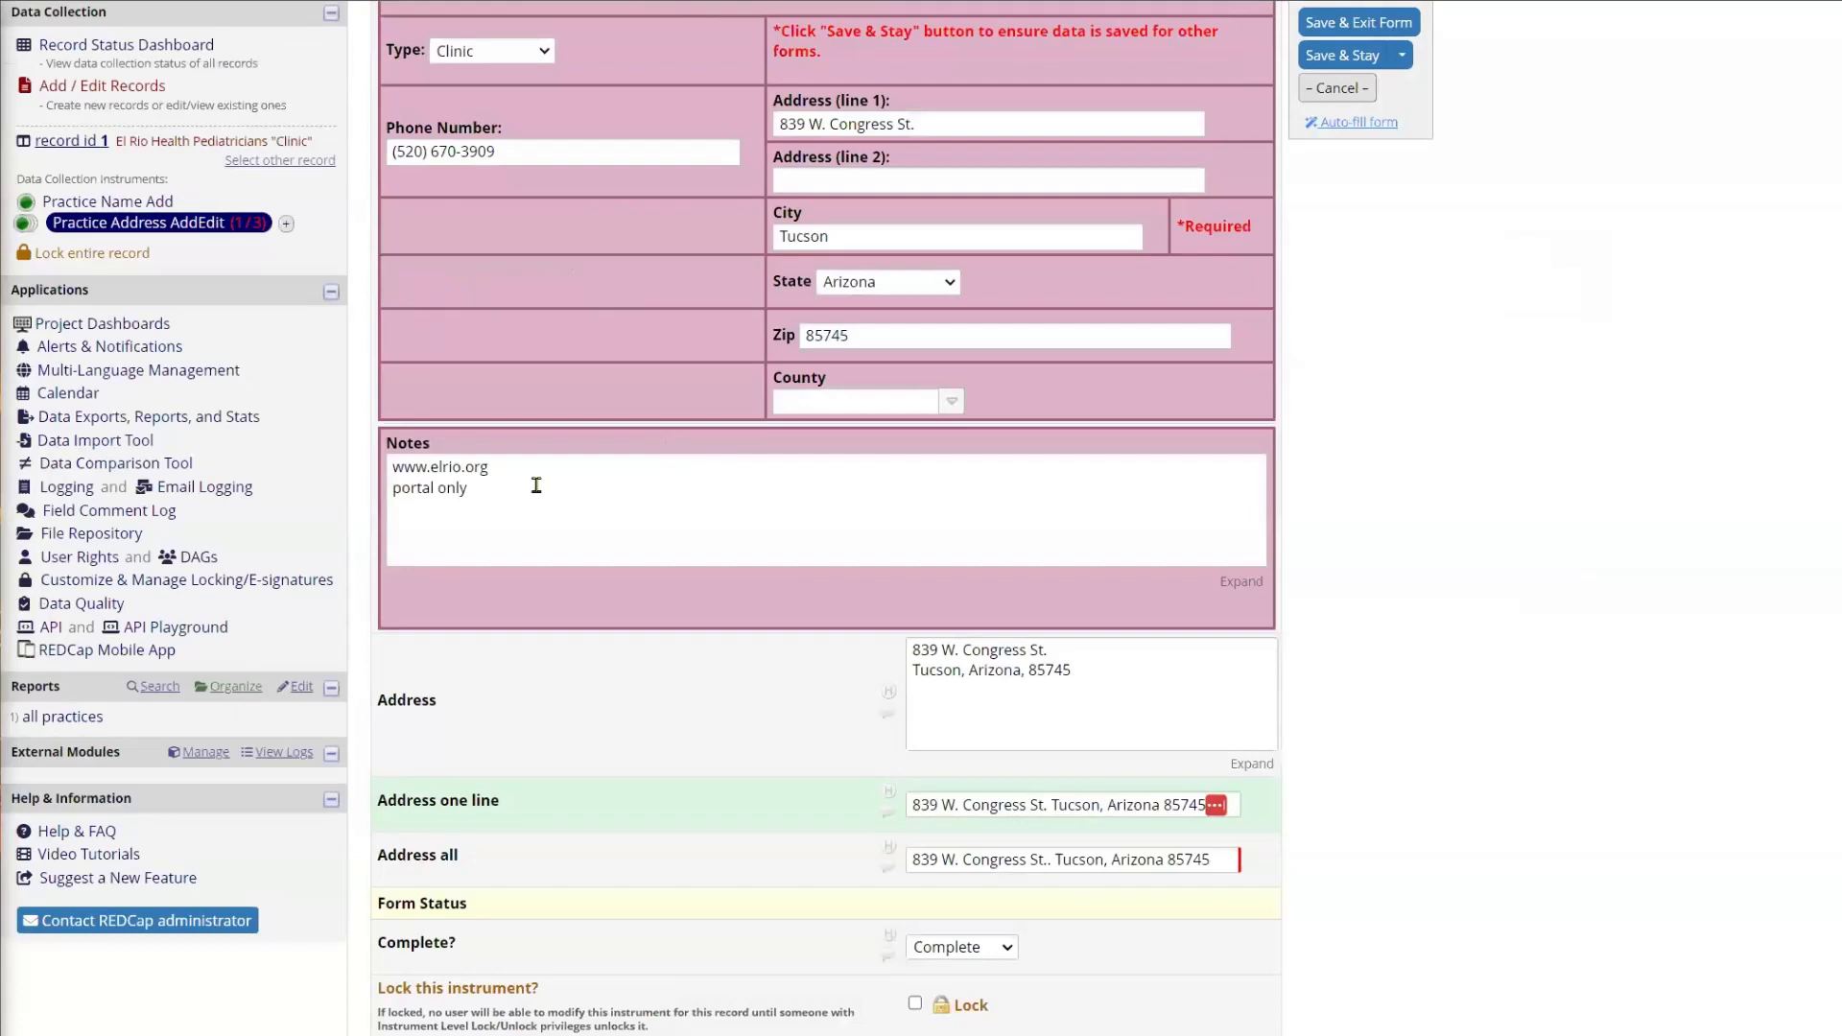
Step: Check the combined address, leave the form without saving, and review the REDCap JavaScript Injector configuration for the Practices project
drag(1091, 671, 911, 655)
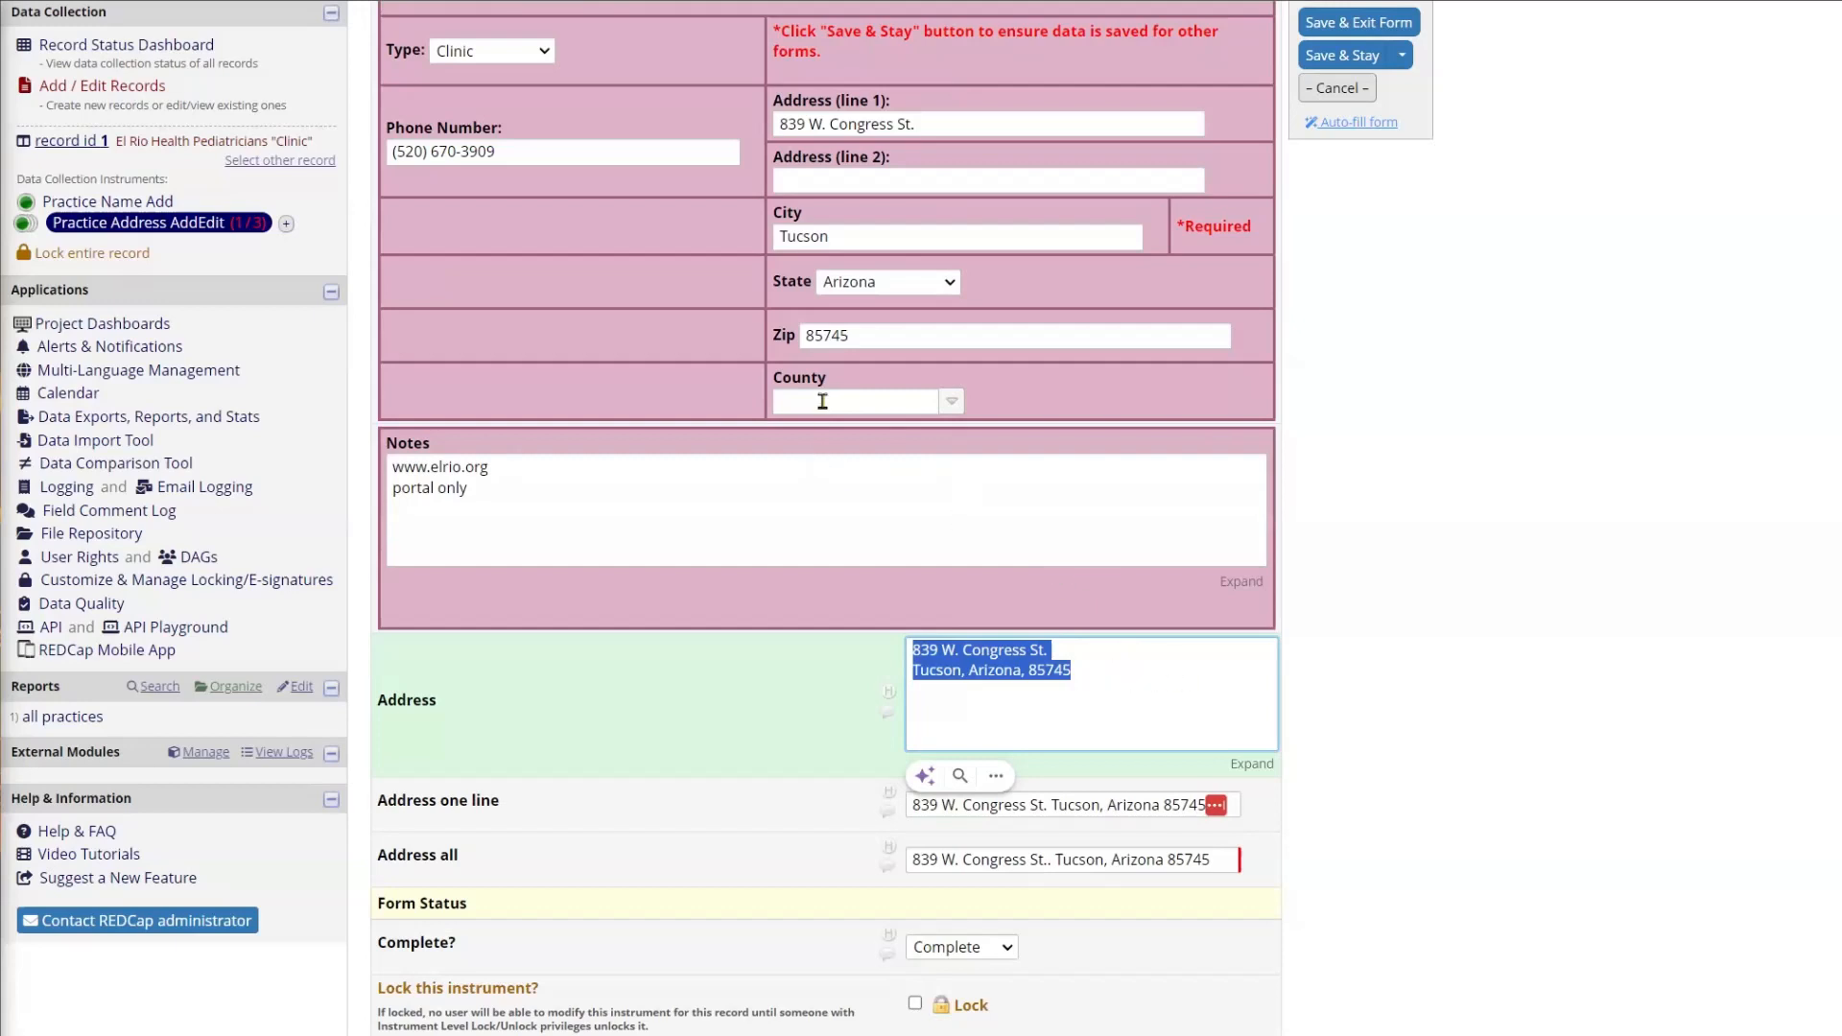
click(210, 755)
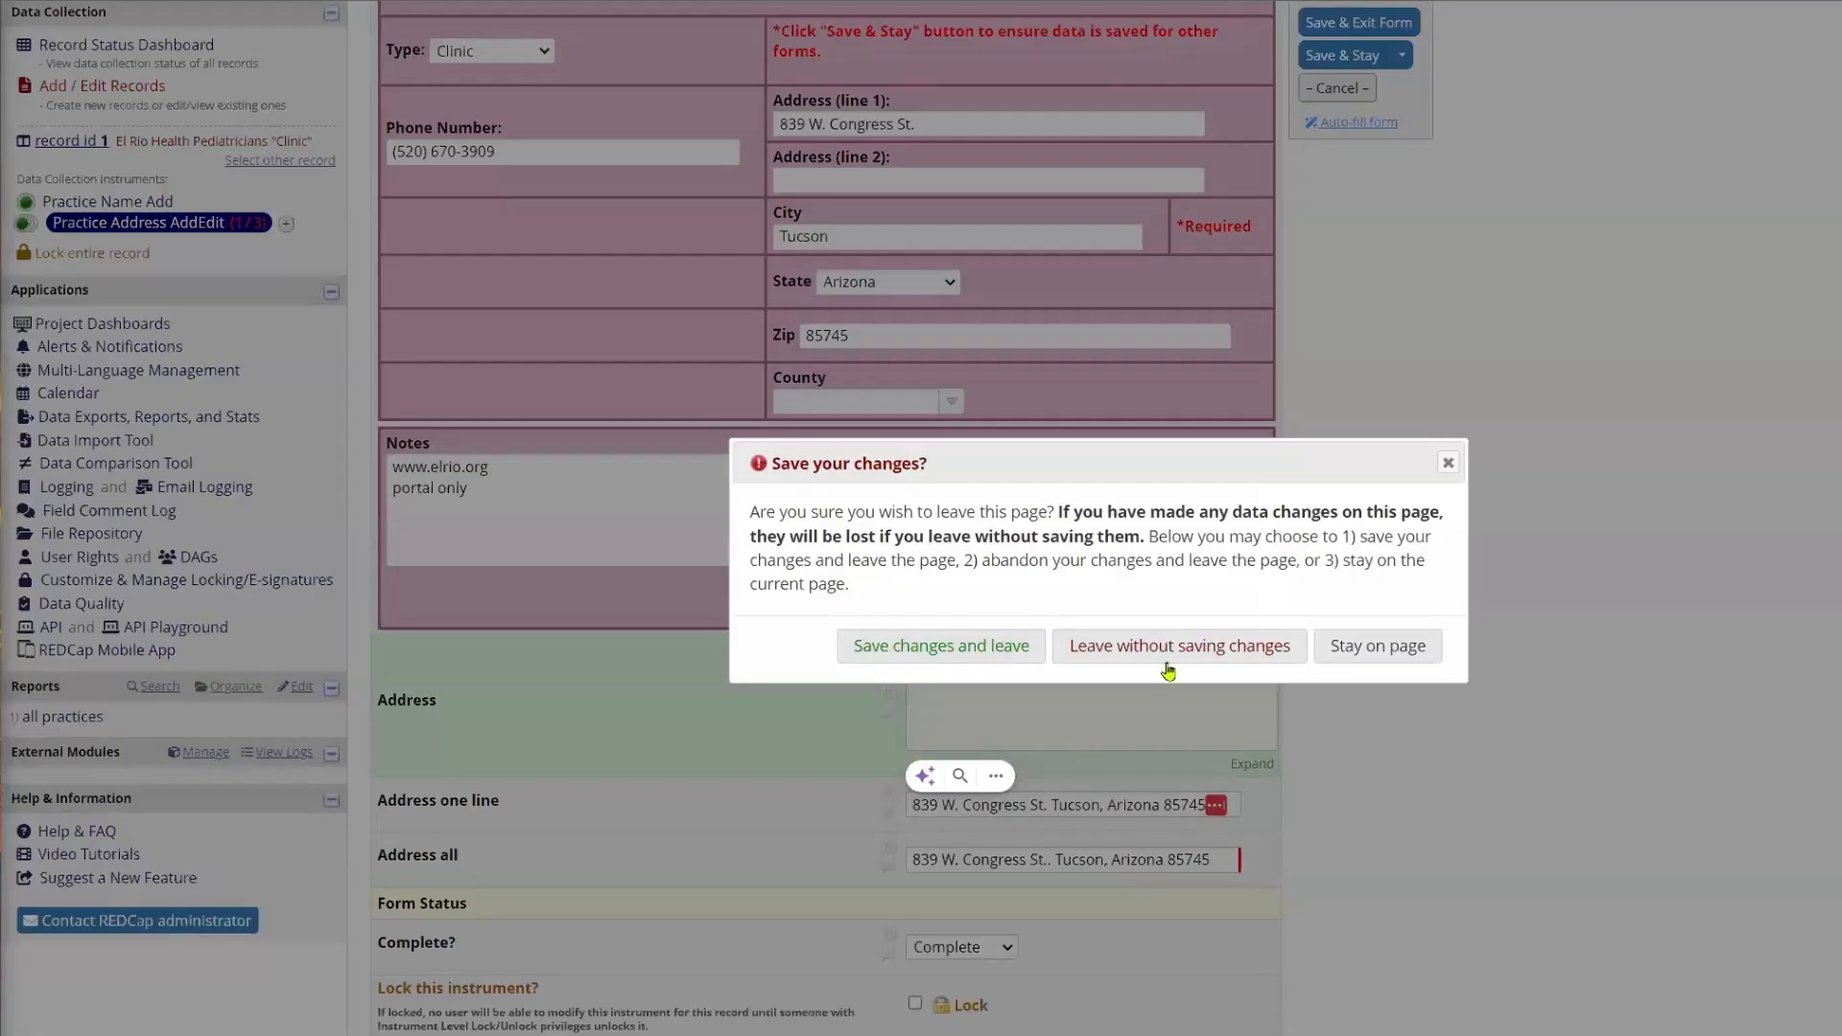
click(1168, 662)
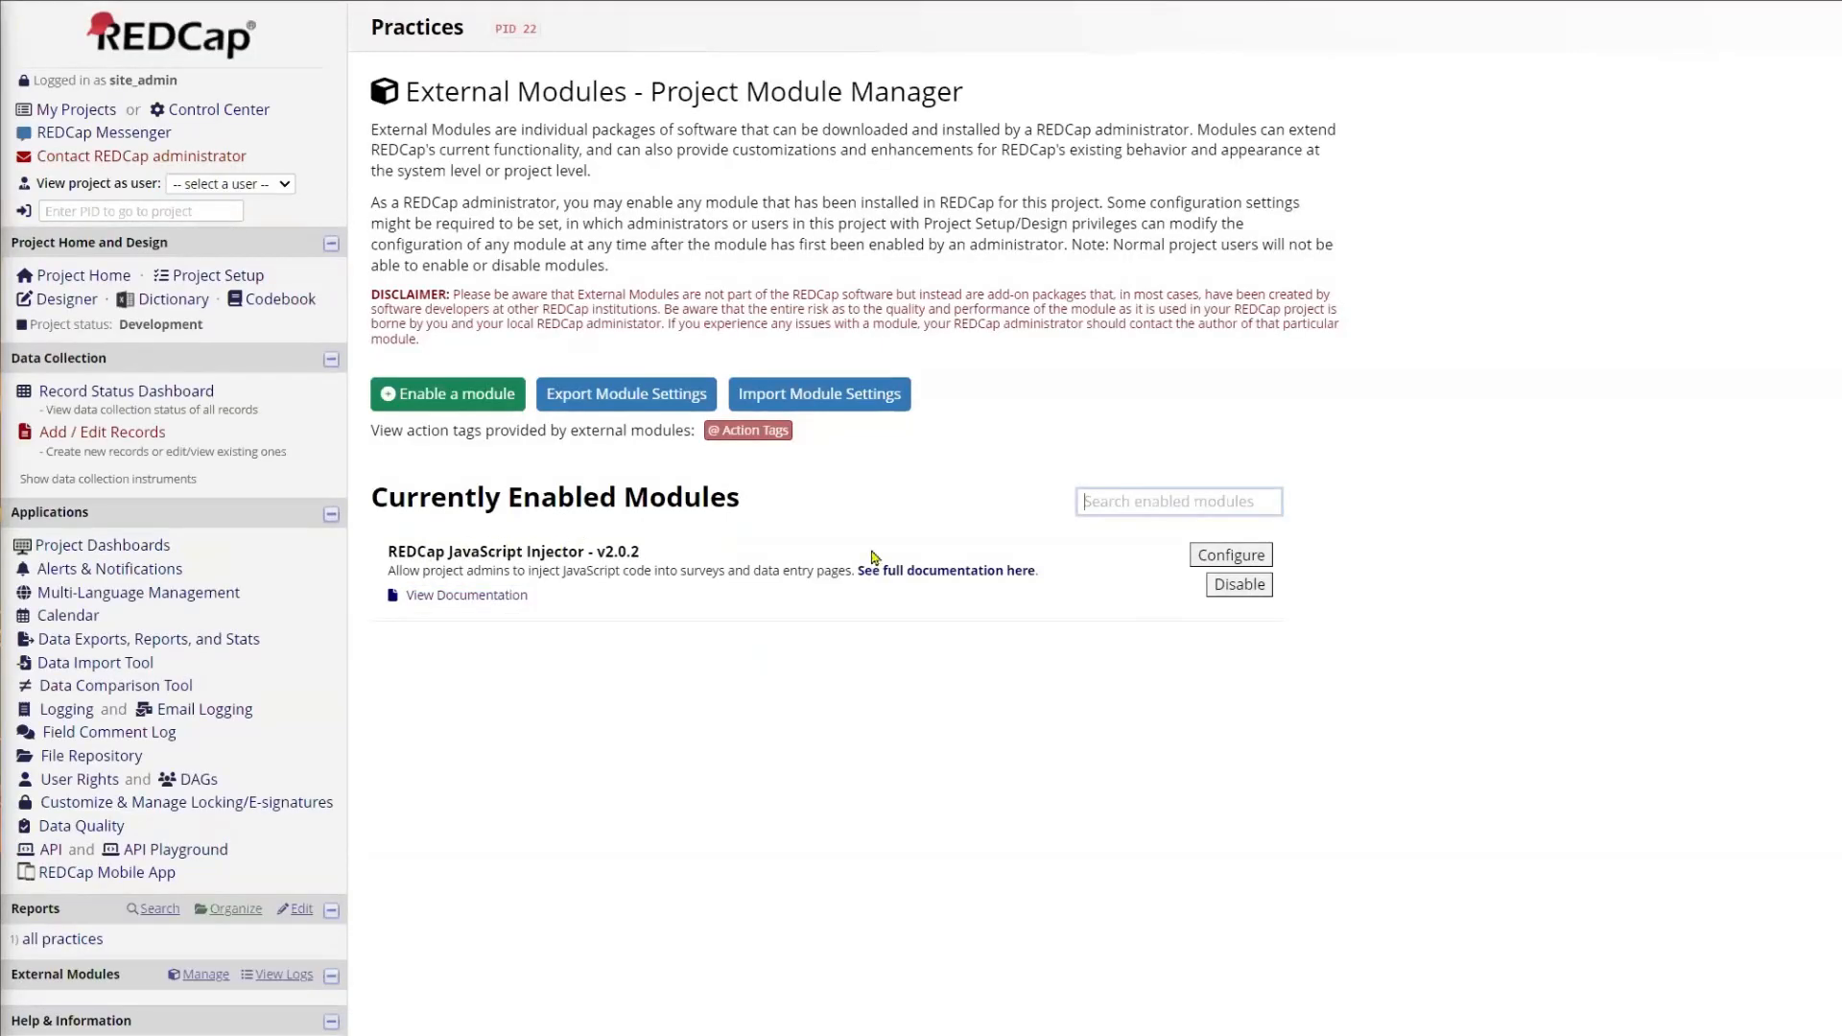
click(1250, 562)
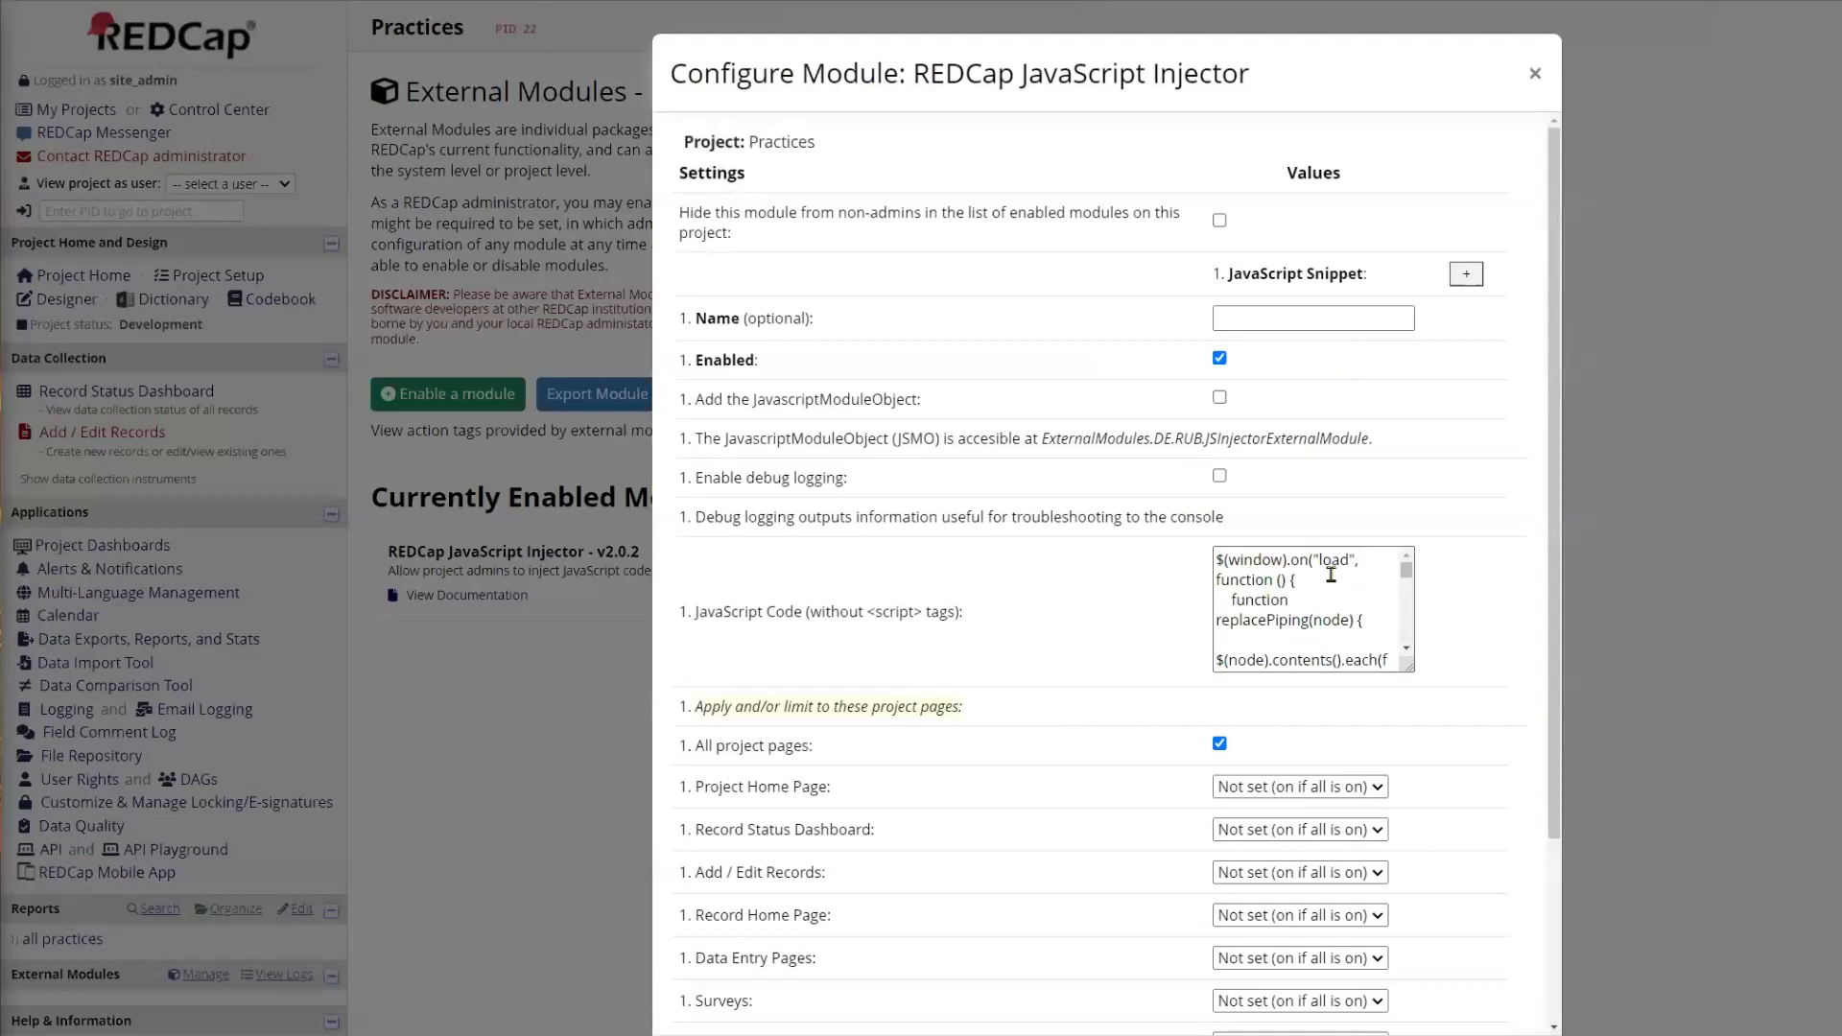
scroll(1372, 660, down, 3)
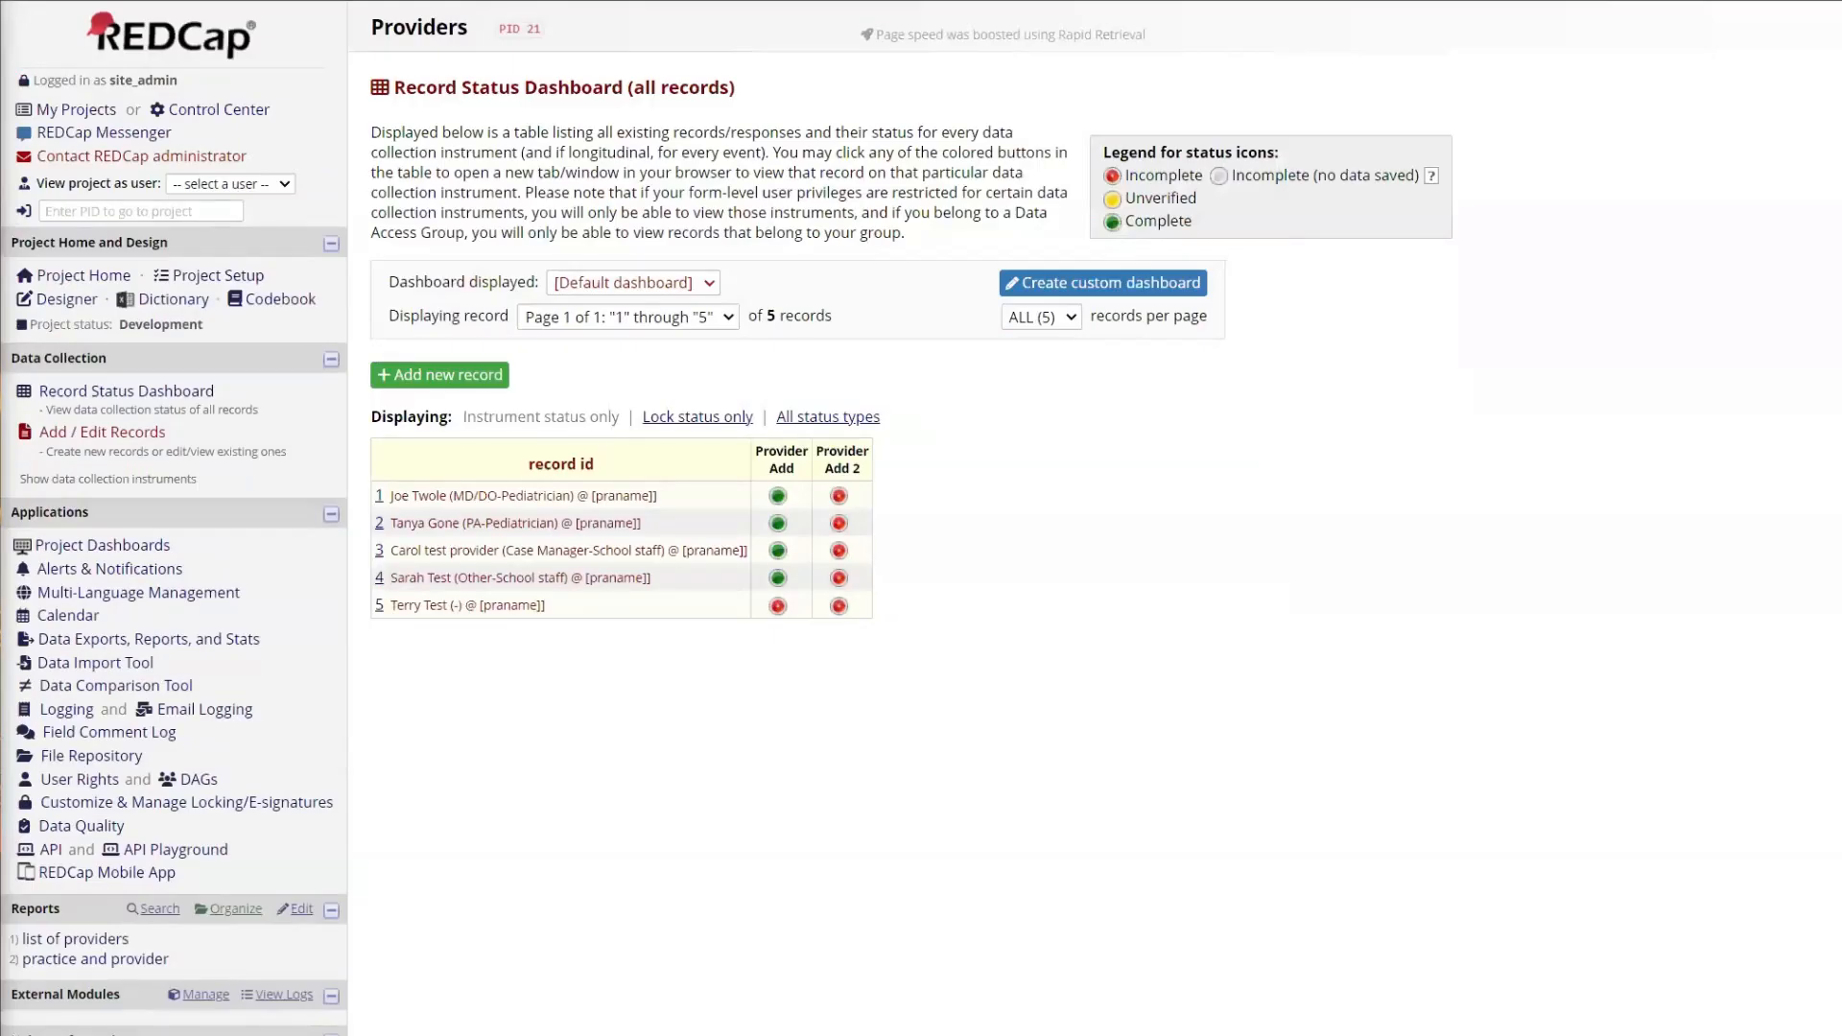
Step: Create a new record in the Providers project, enter the provider's full name on Provider Add, and save while staying on the form
key(ctrl+Tab)
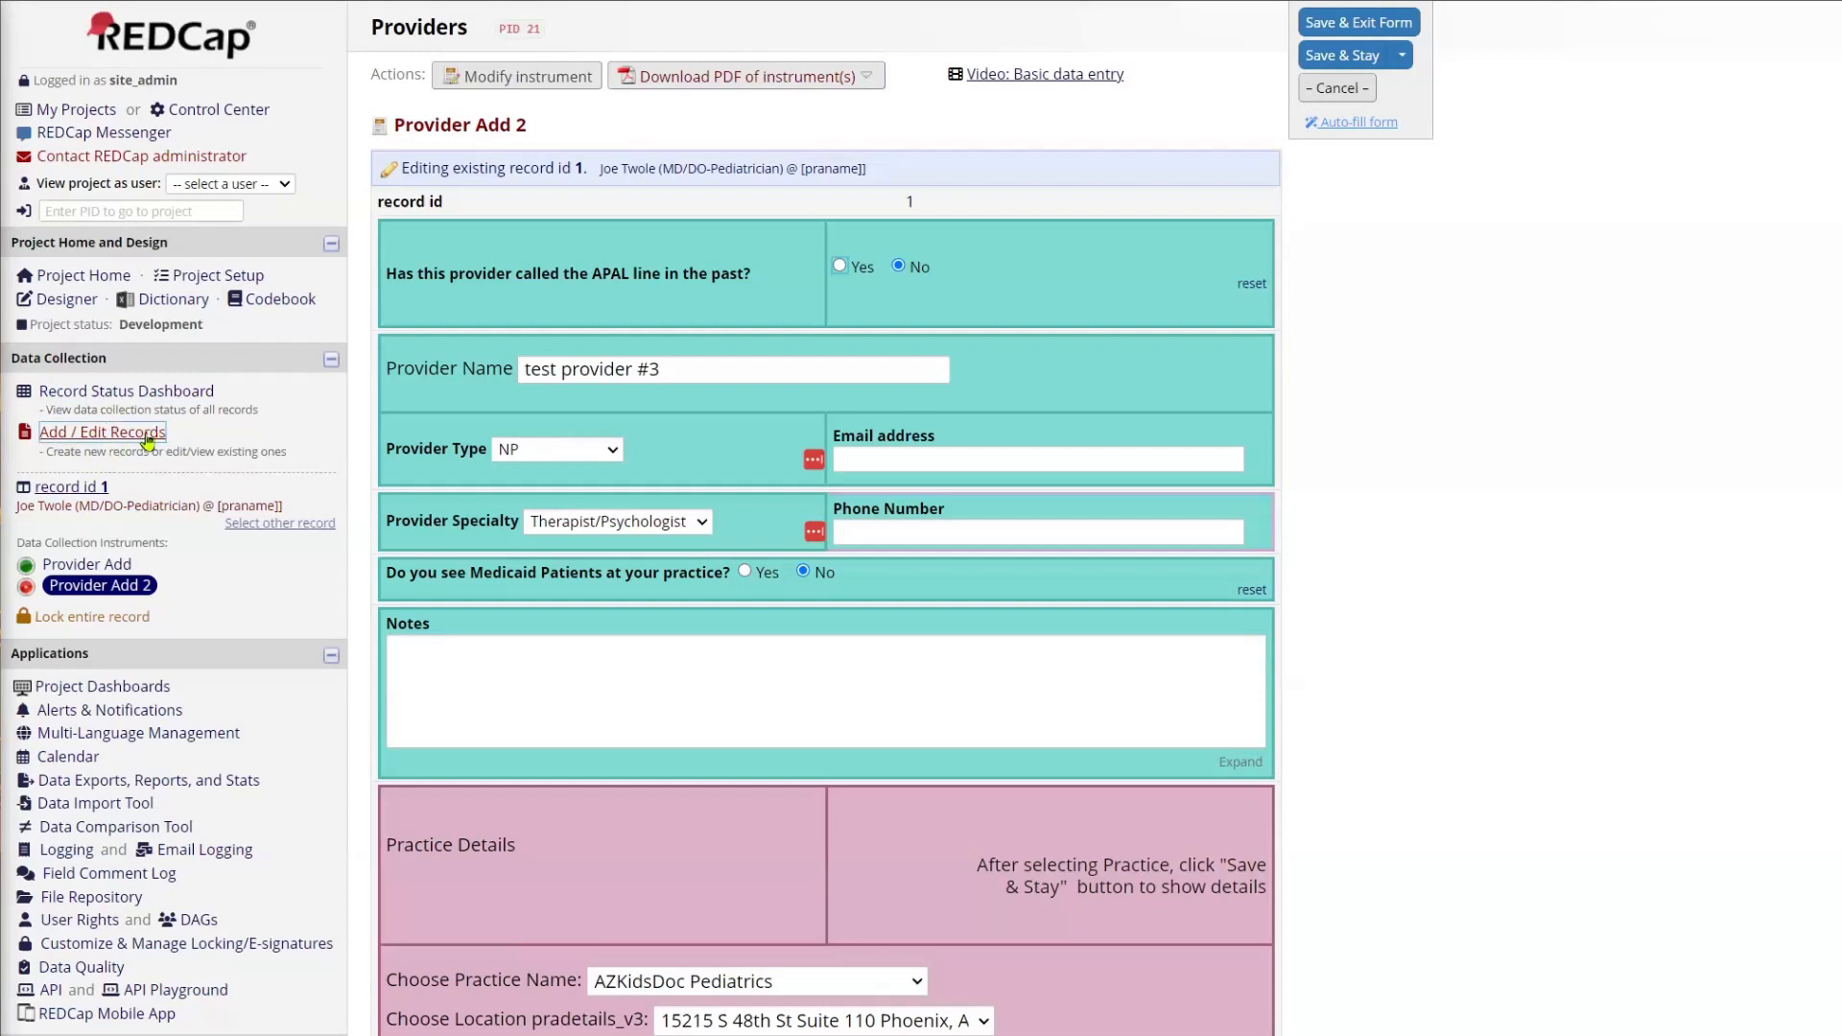
click(126, 437)
click(768, 365)
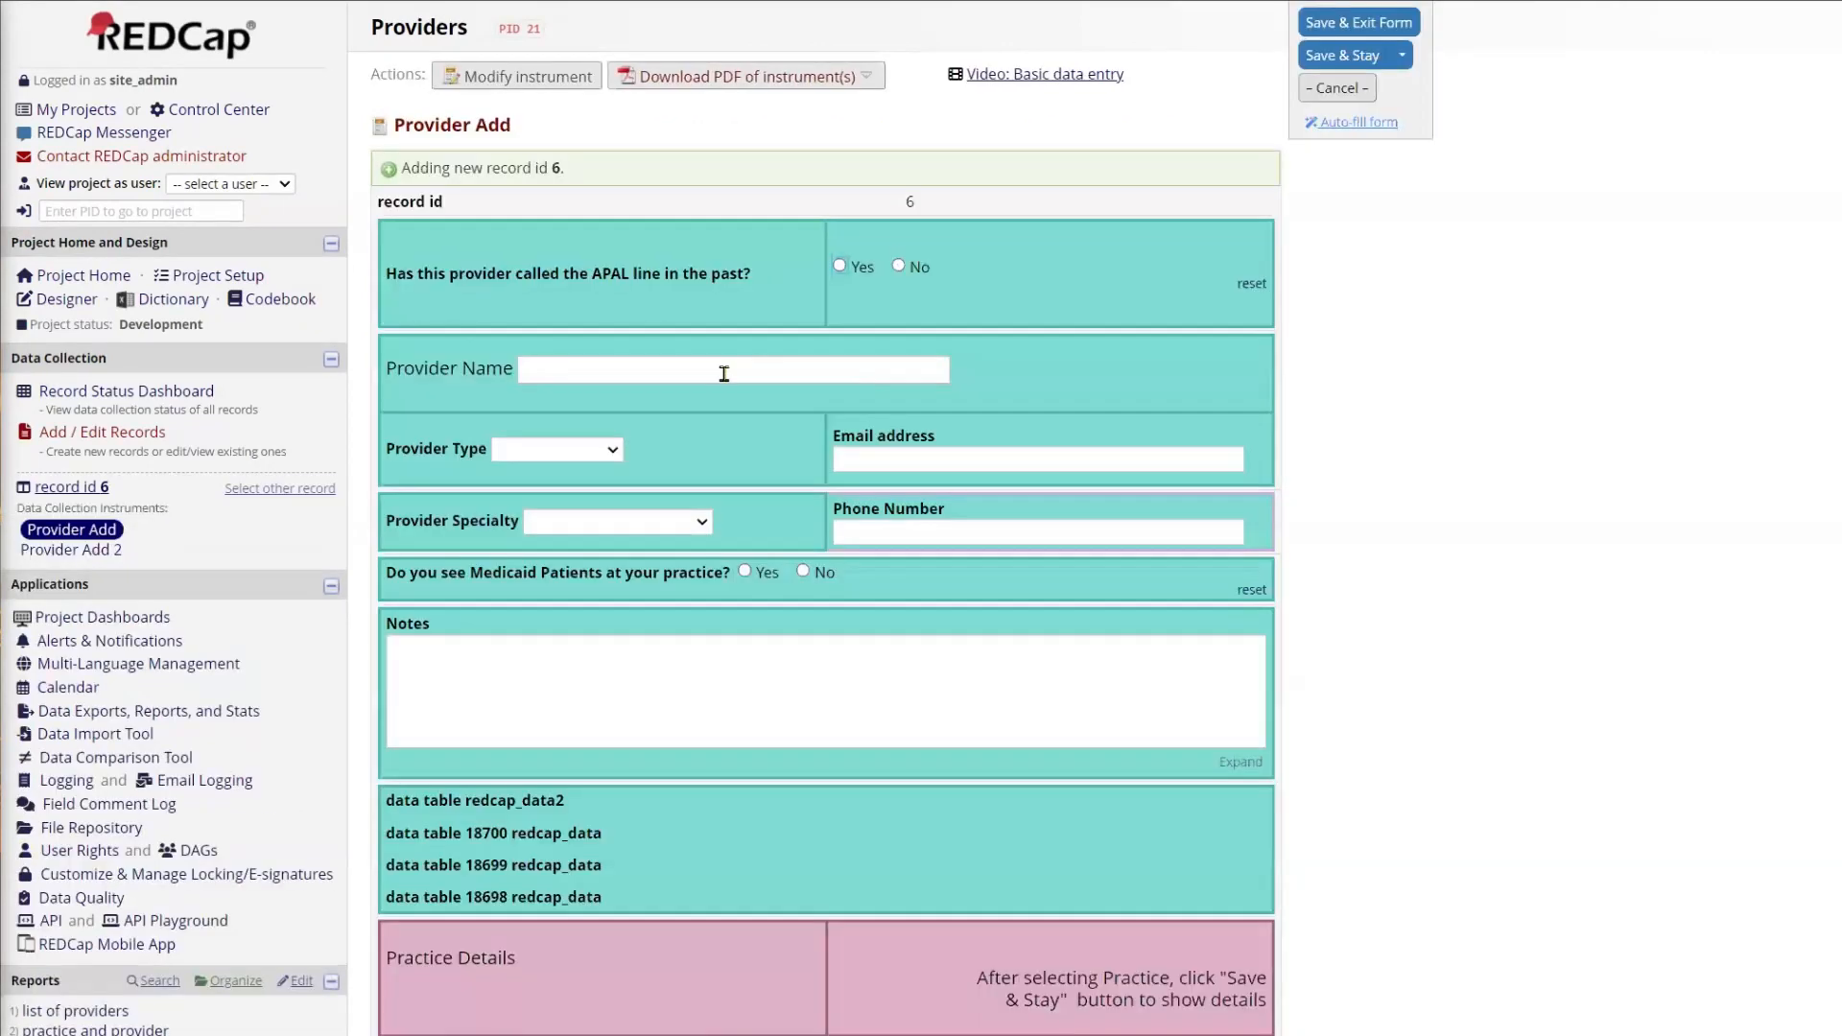
click(640, 372)
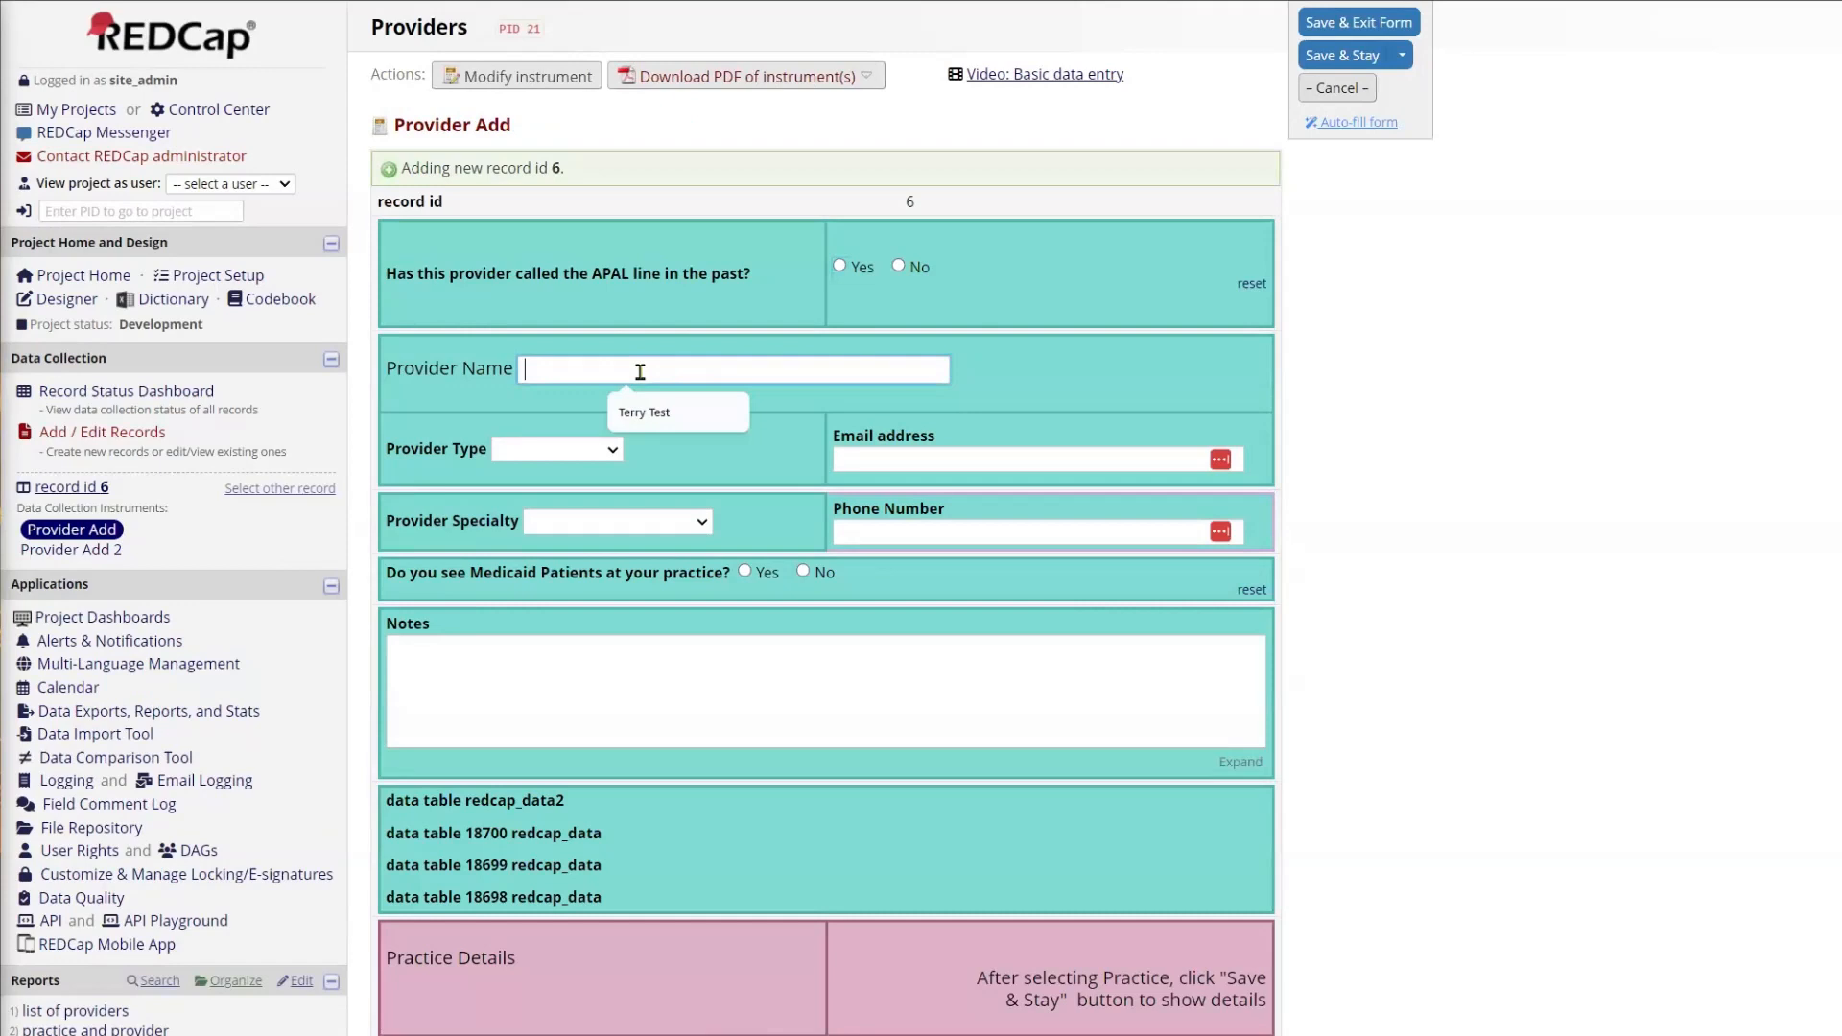
text(Tom Clancy)
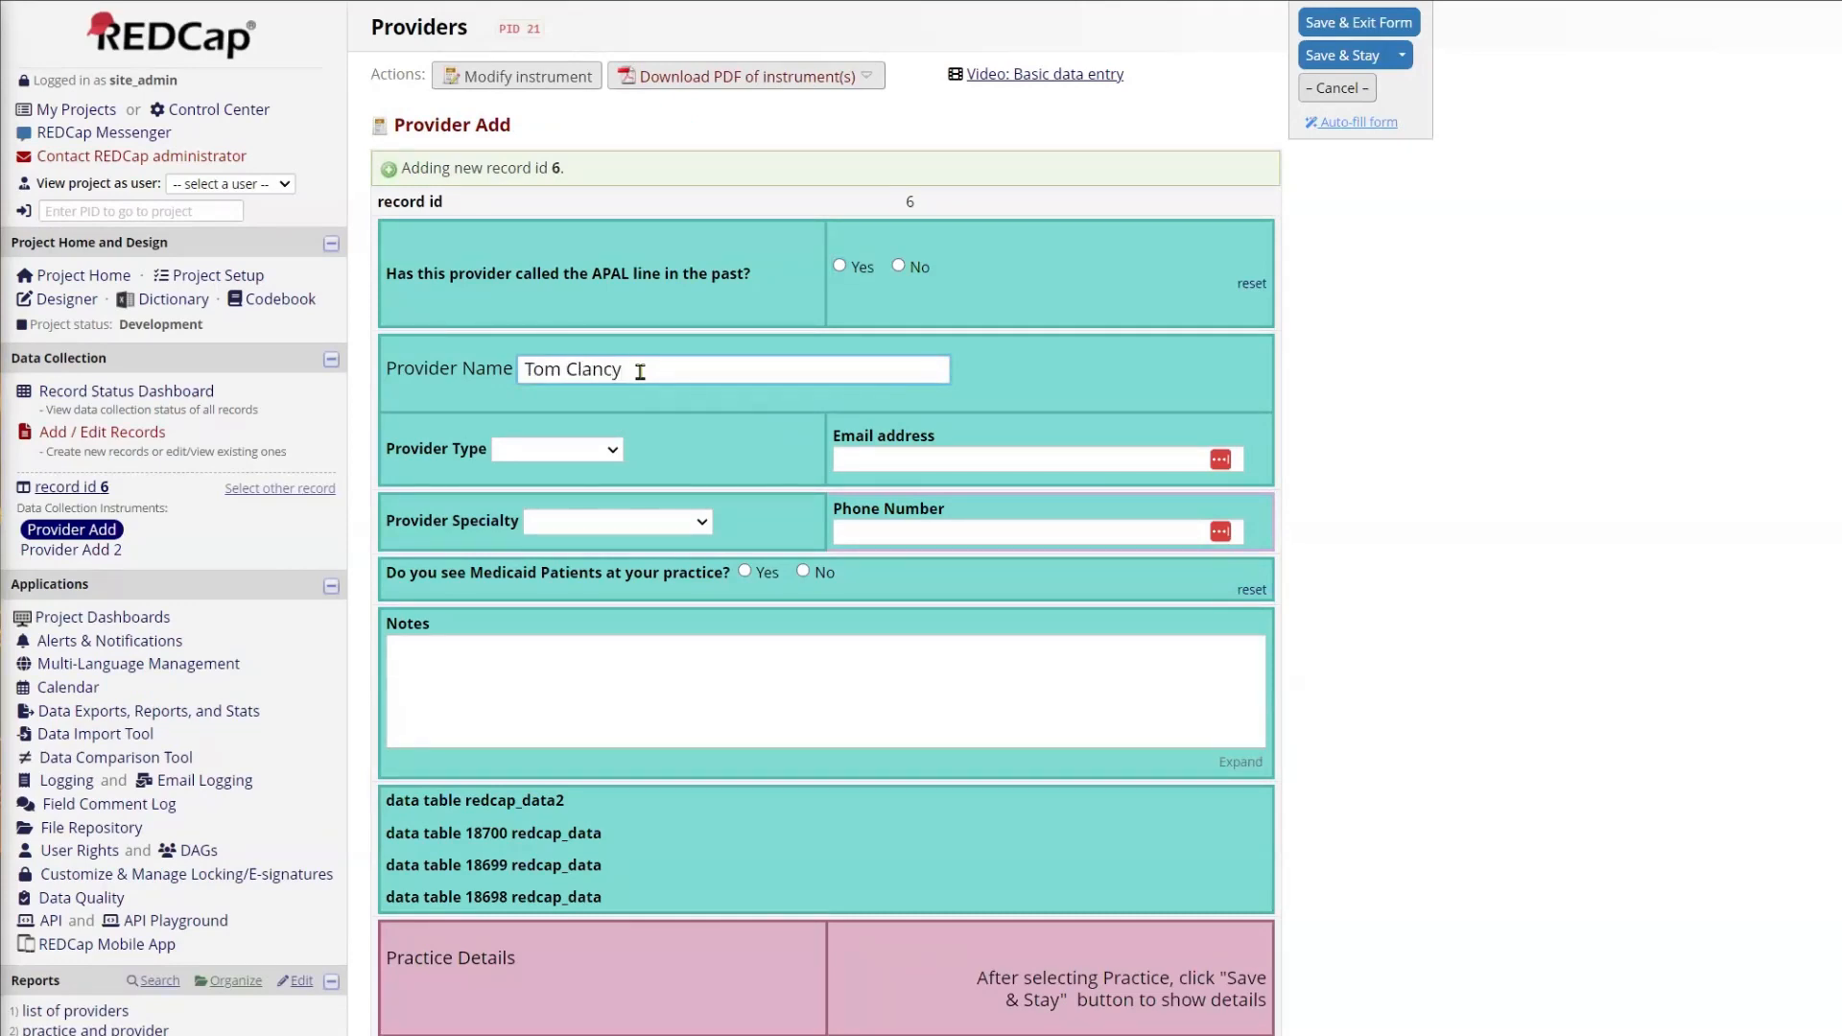
scroll(1134, 394, down, 5)
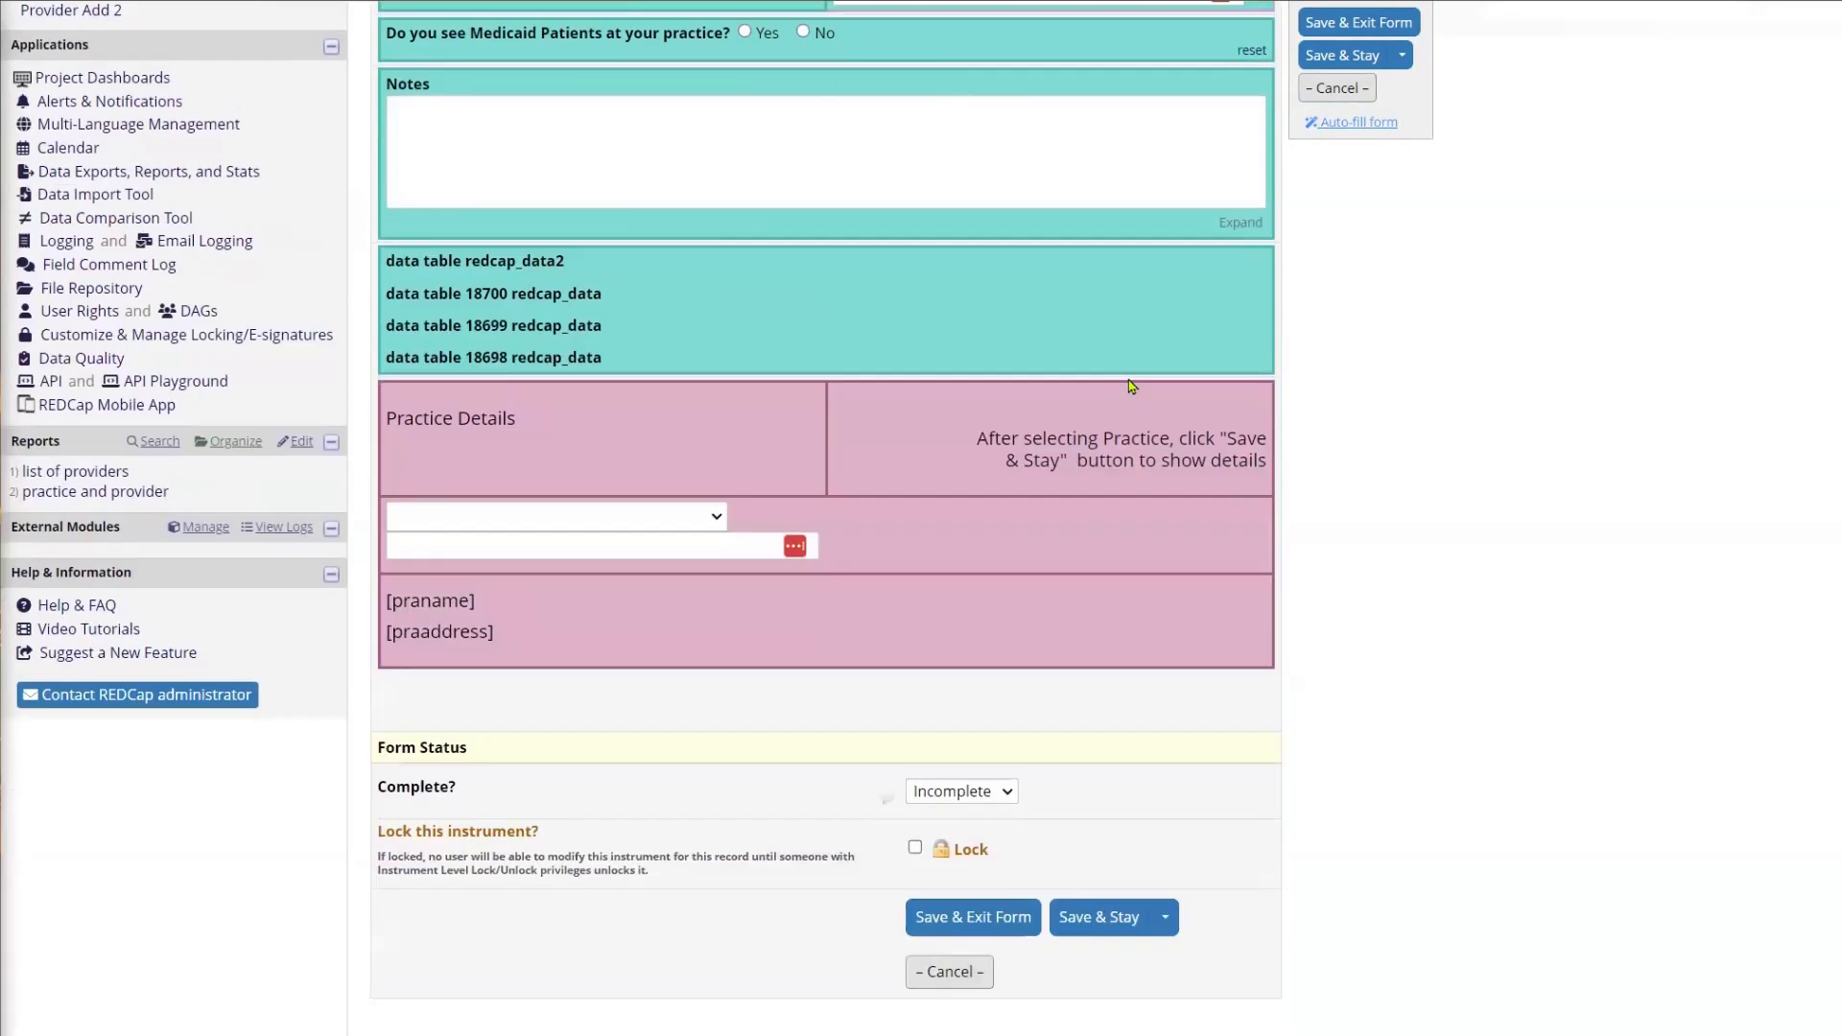
scroll(1502, 12, up, 5)
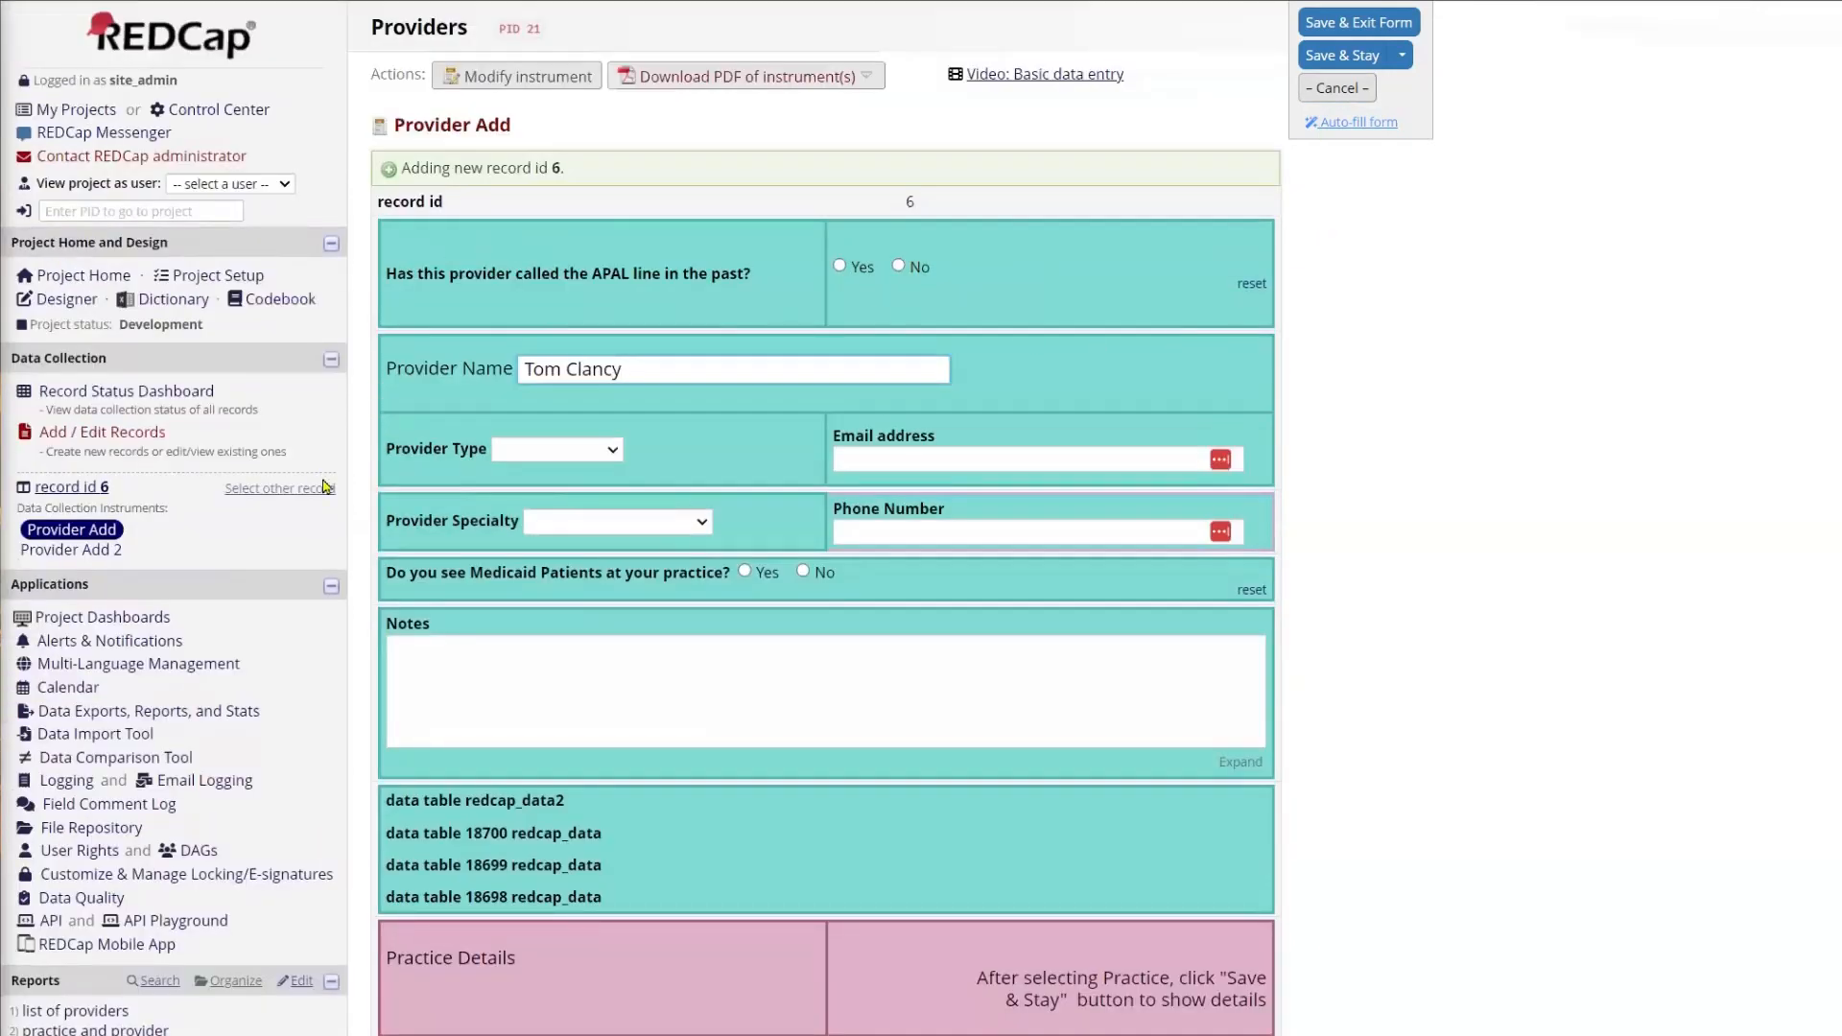
click(1342, 55)
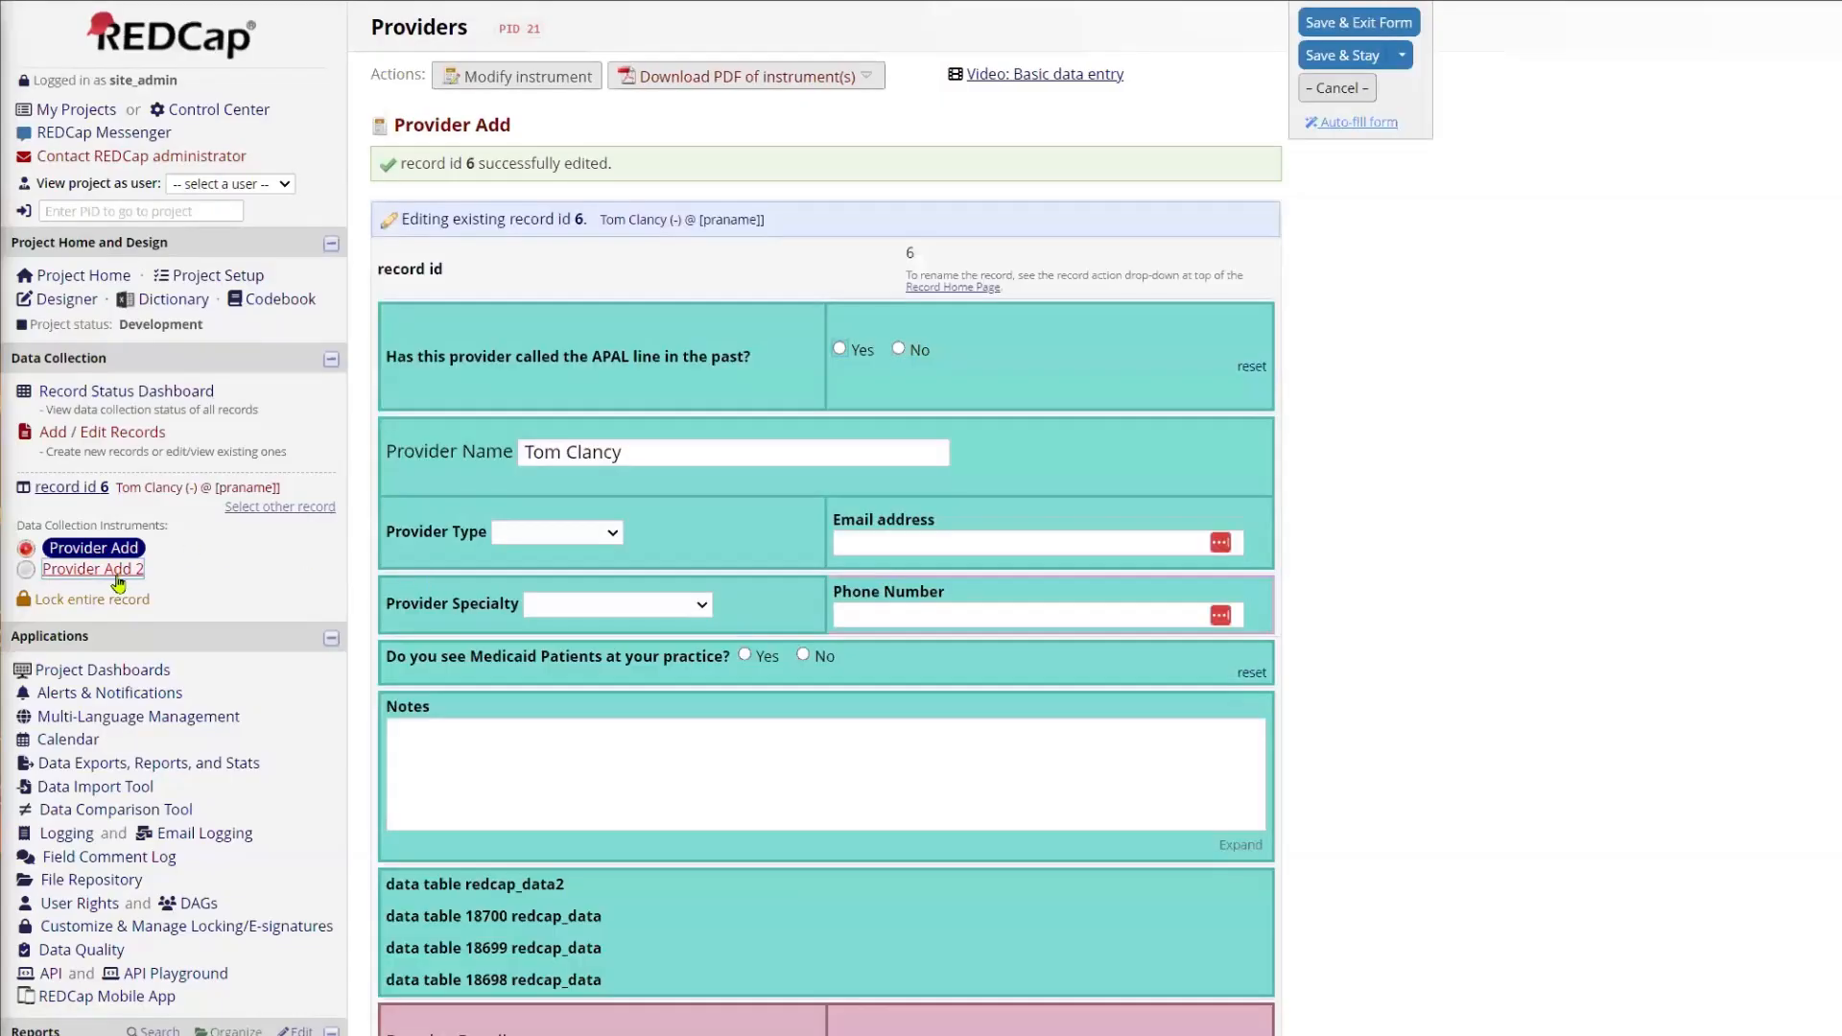
Step: Open the new record's Provider Add 2 form and answer No to whether the provider has called the APAL line in the past
click(115, 575)
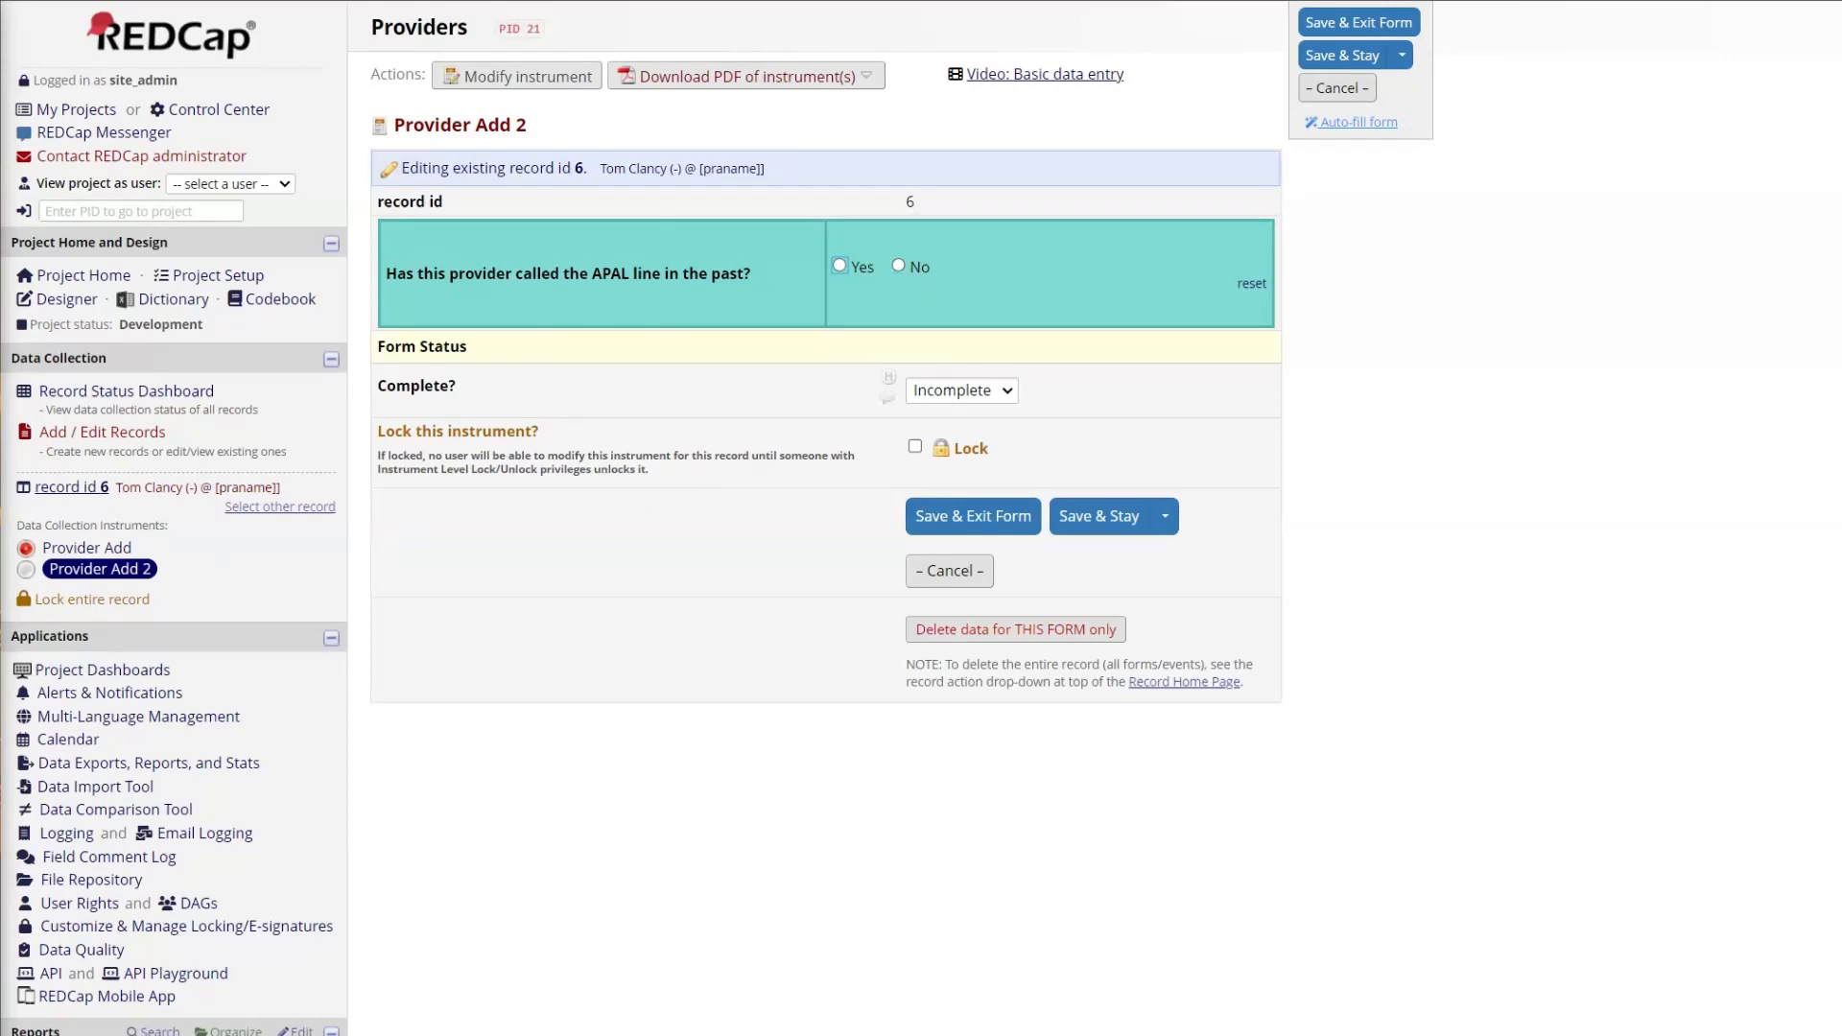
click(899, 266)
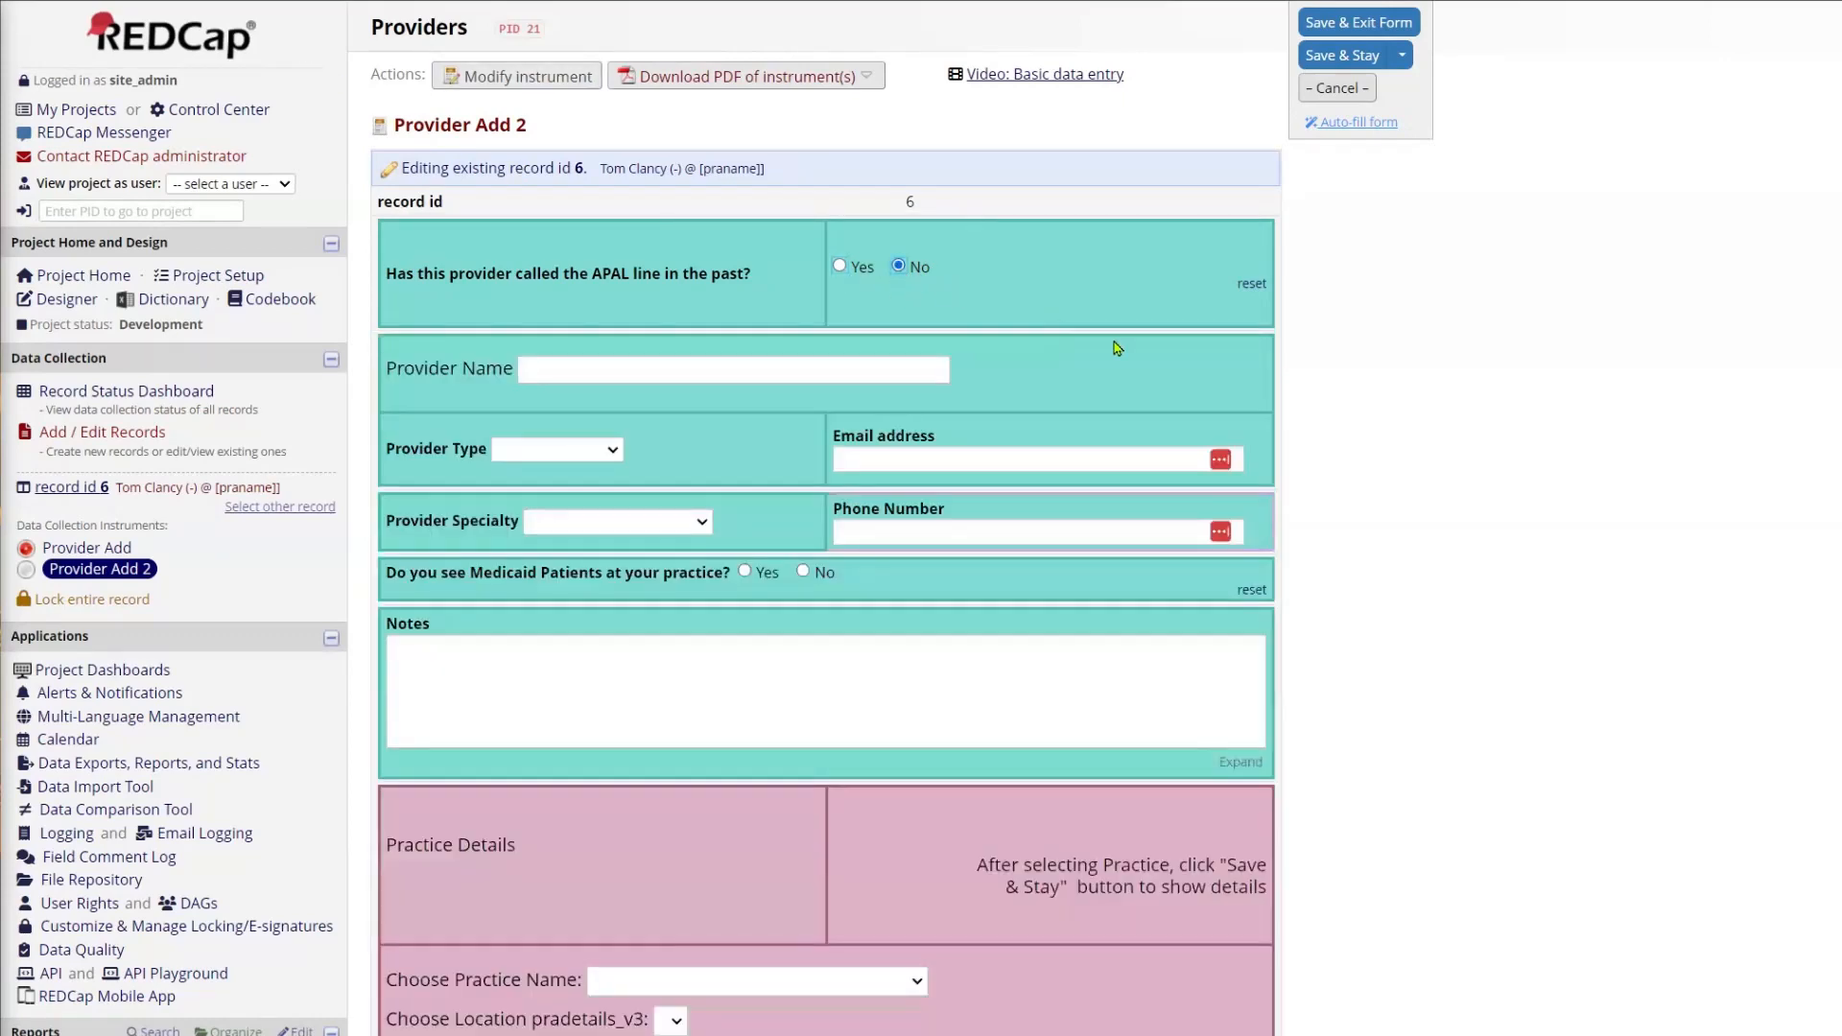
scroll(1485, 491, down, 2)
scroll(1485, 491, down, 3)
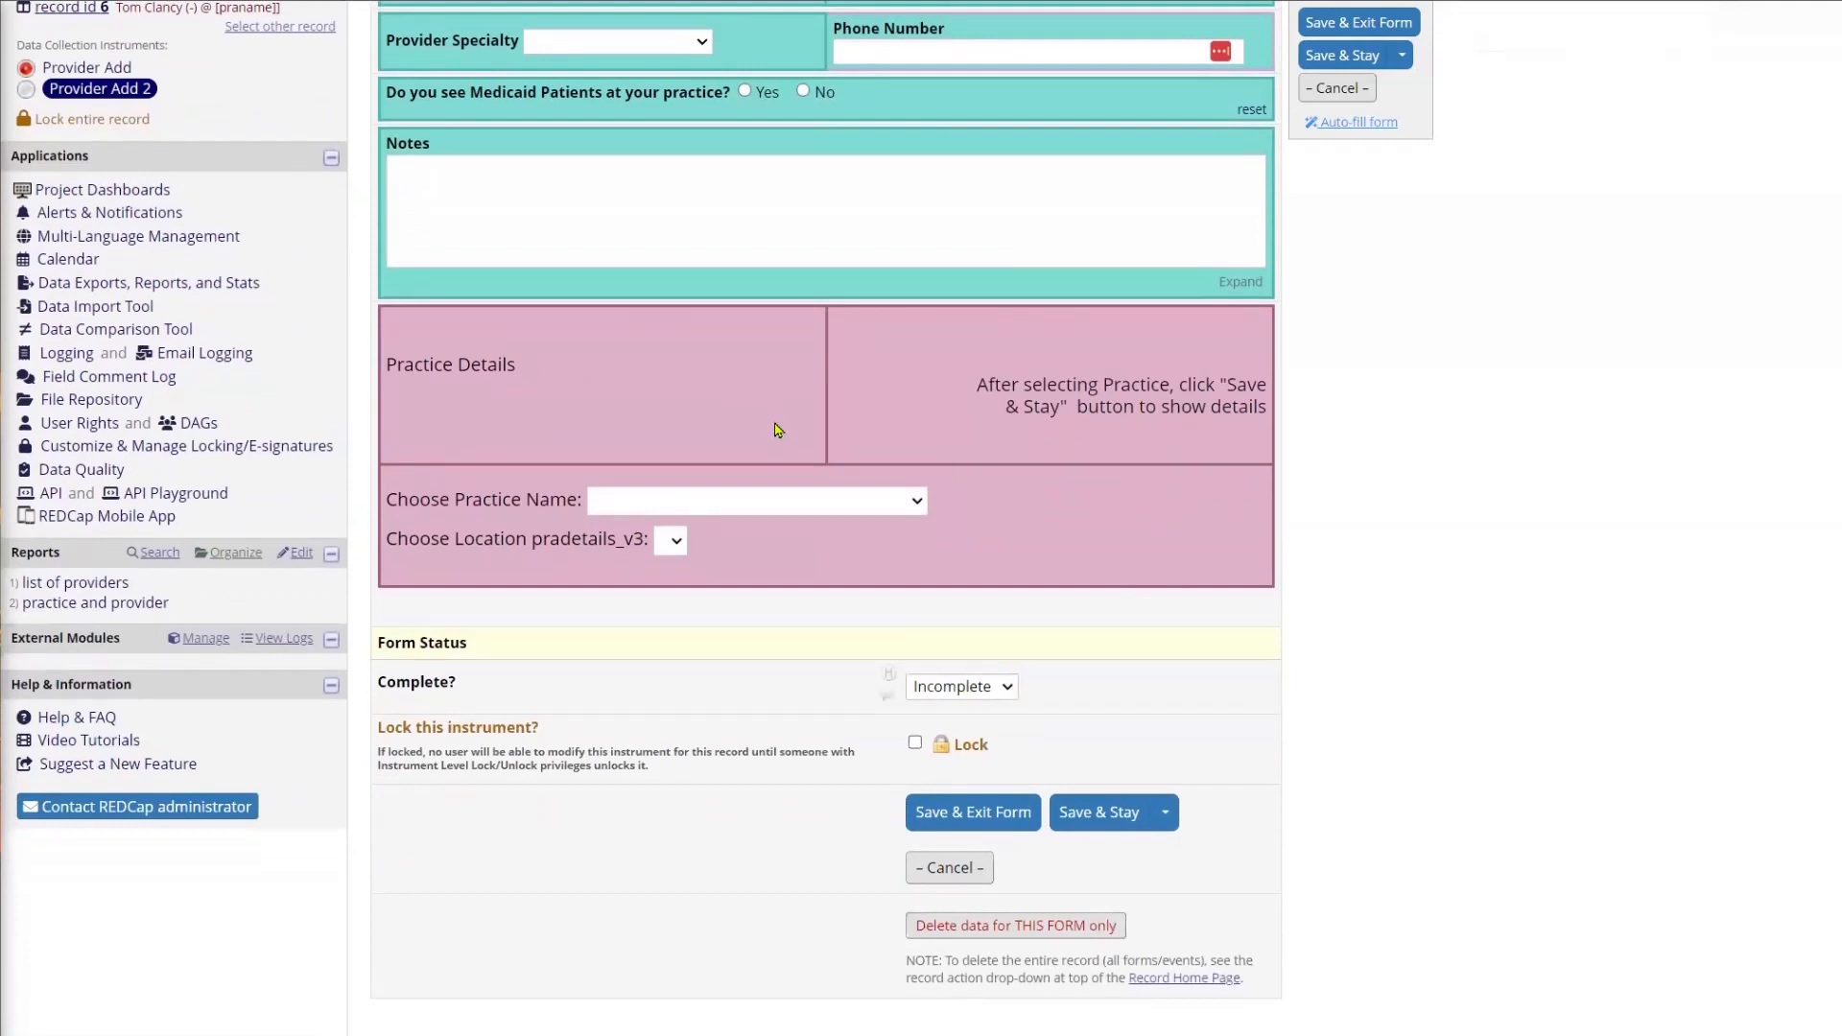
Step: Compare the practice name choices on Provider Add 2 with the records on the Practices project's Record Status Dashboard, discarding address form changes
click(903, 504)
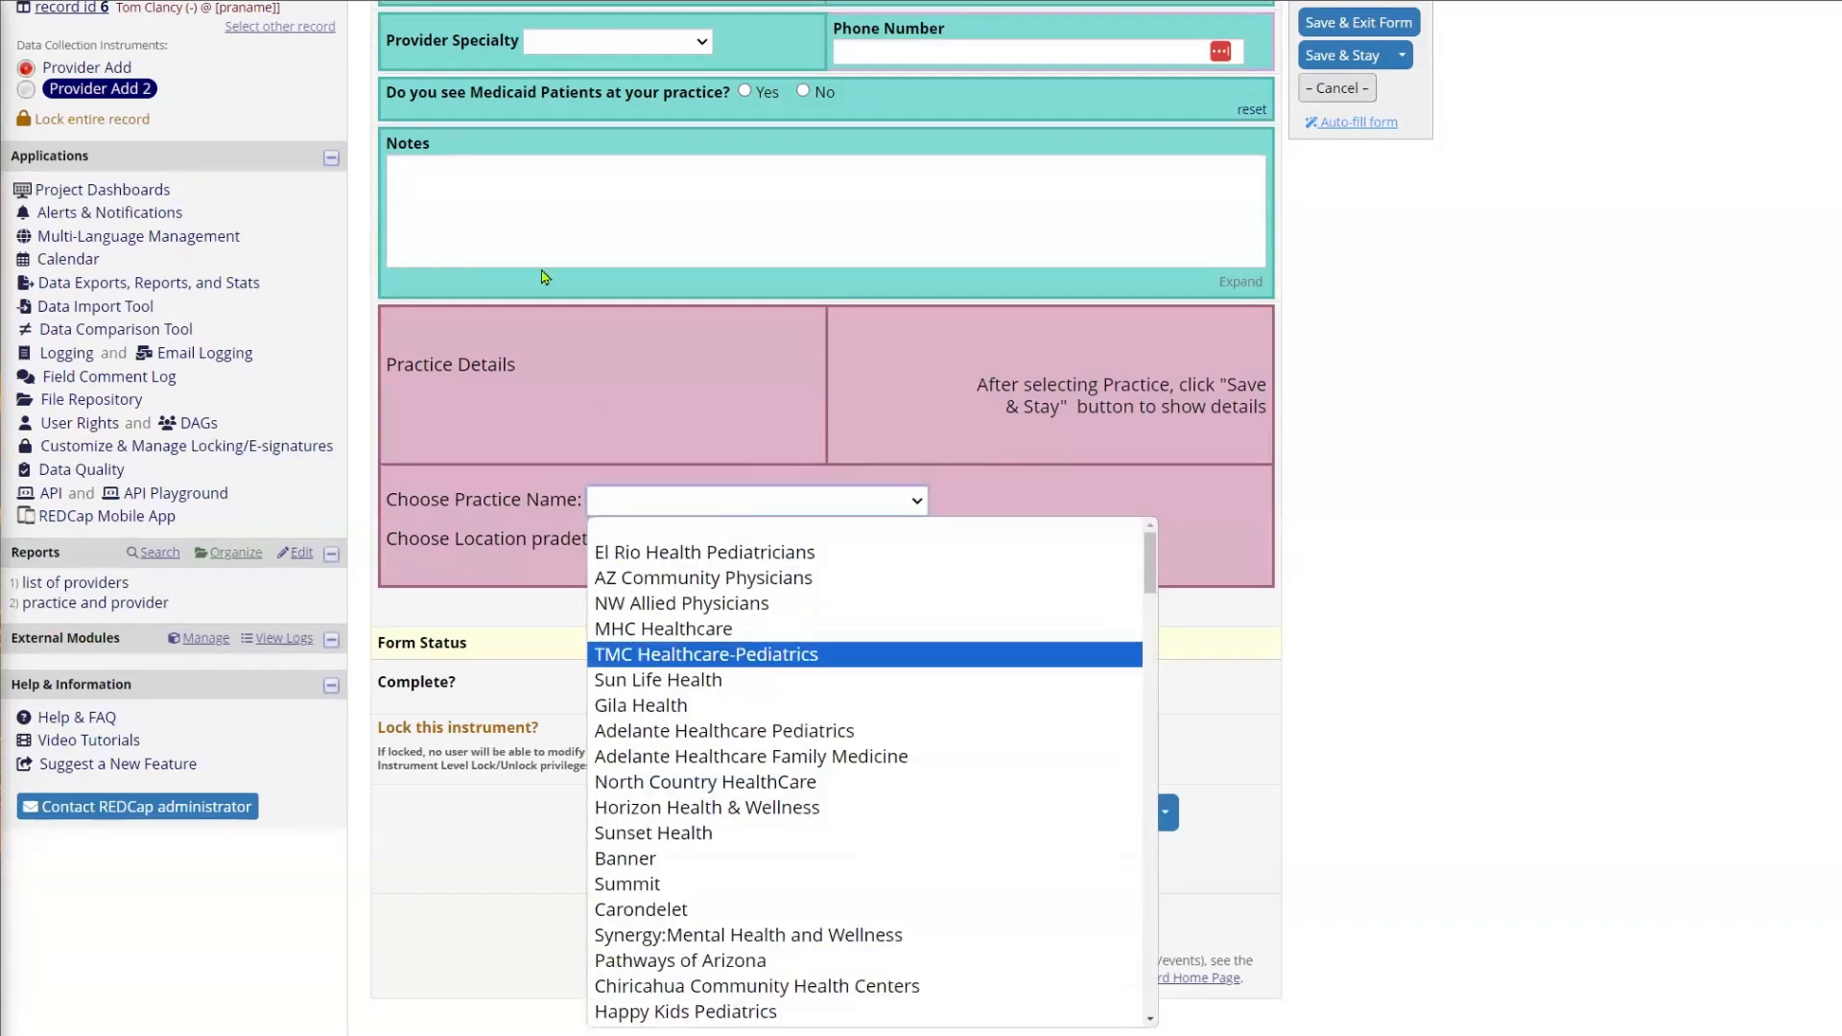
key(Escape)
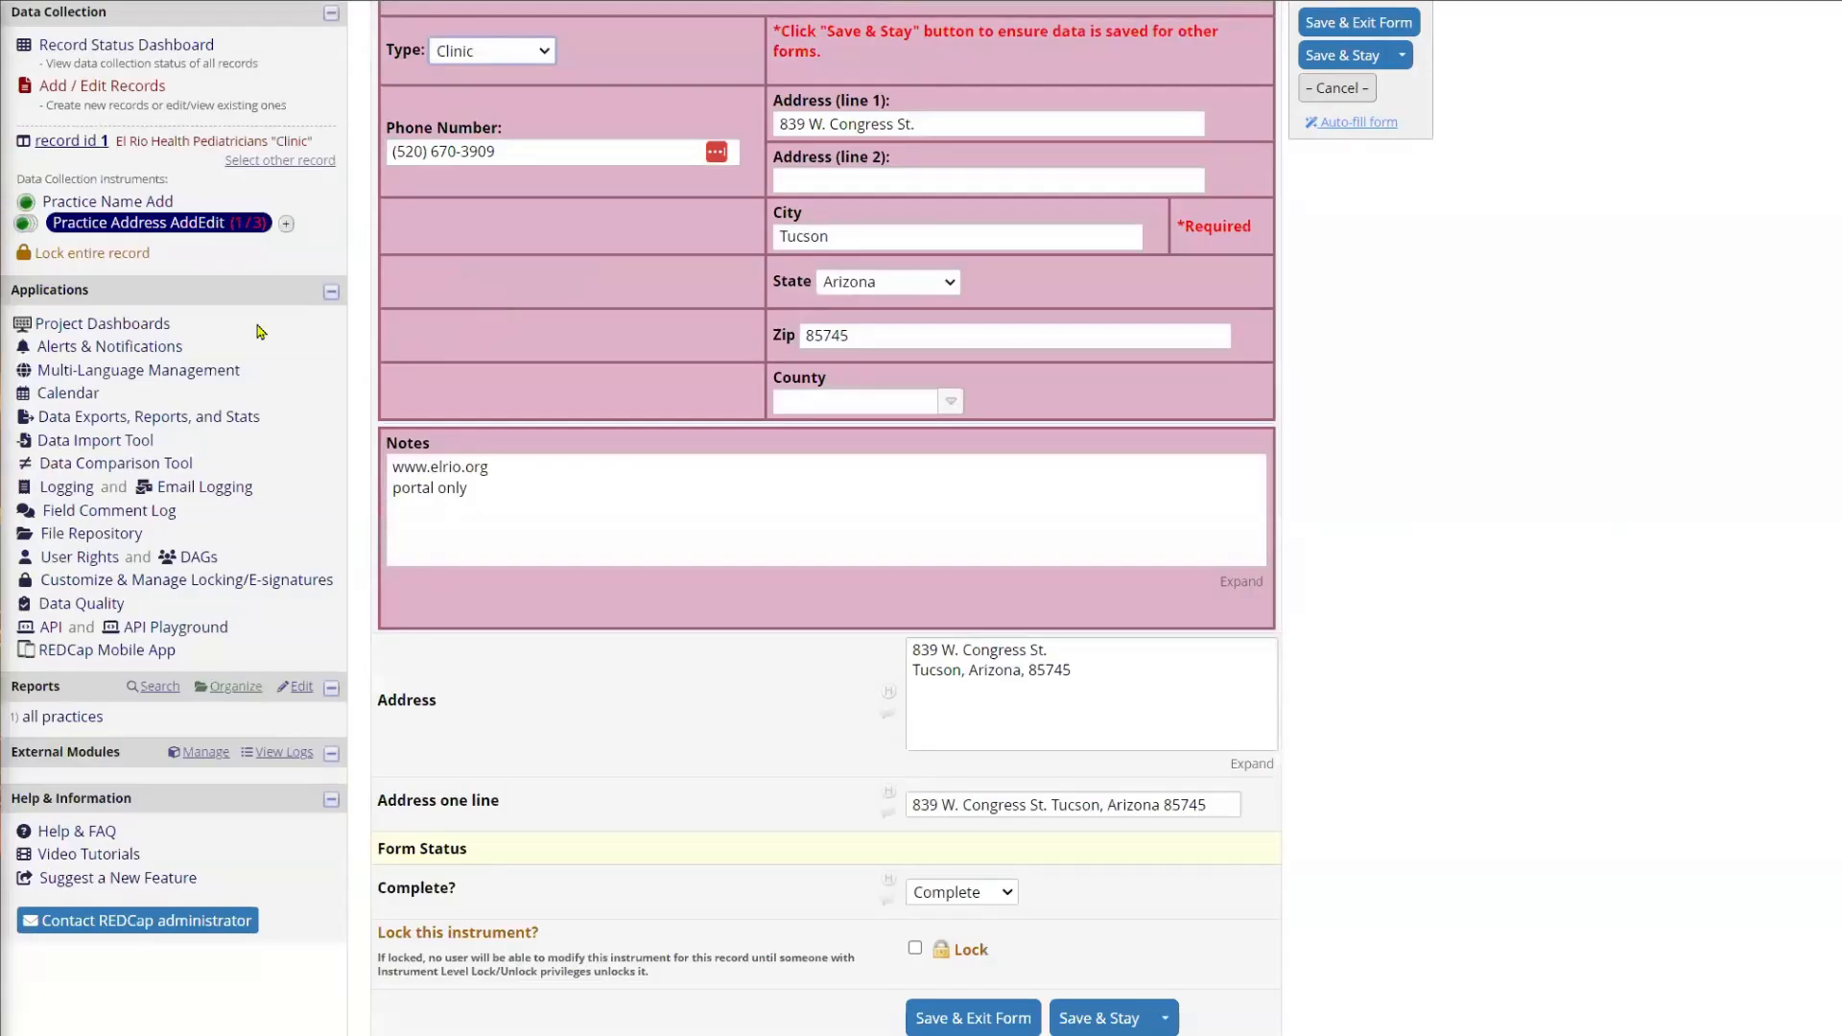
scroll(262, 332, up, 3)
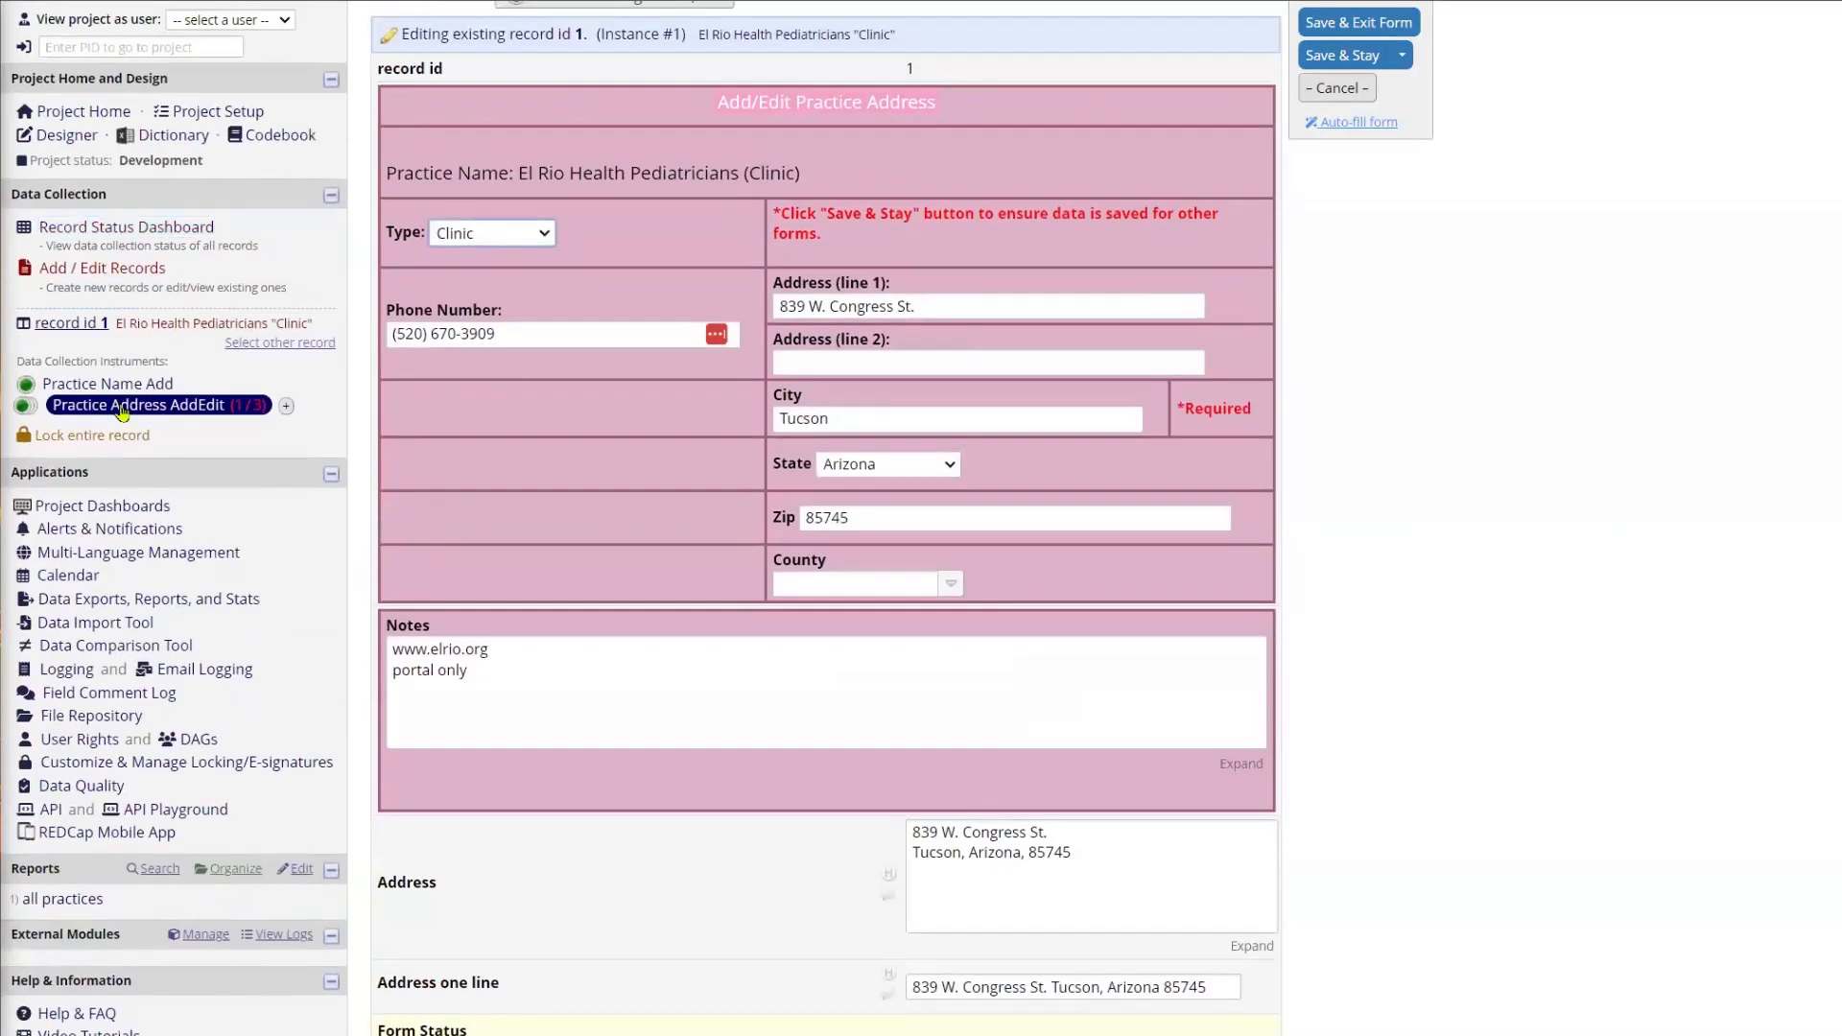
click(86, 234)
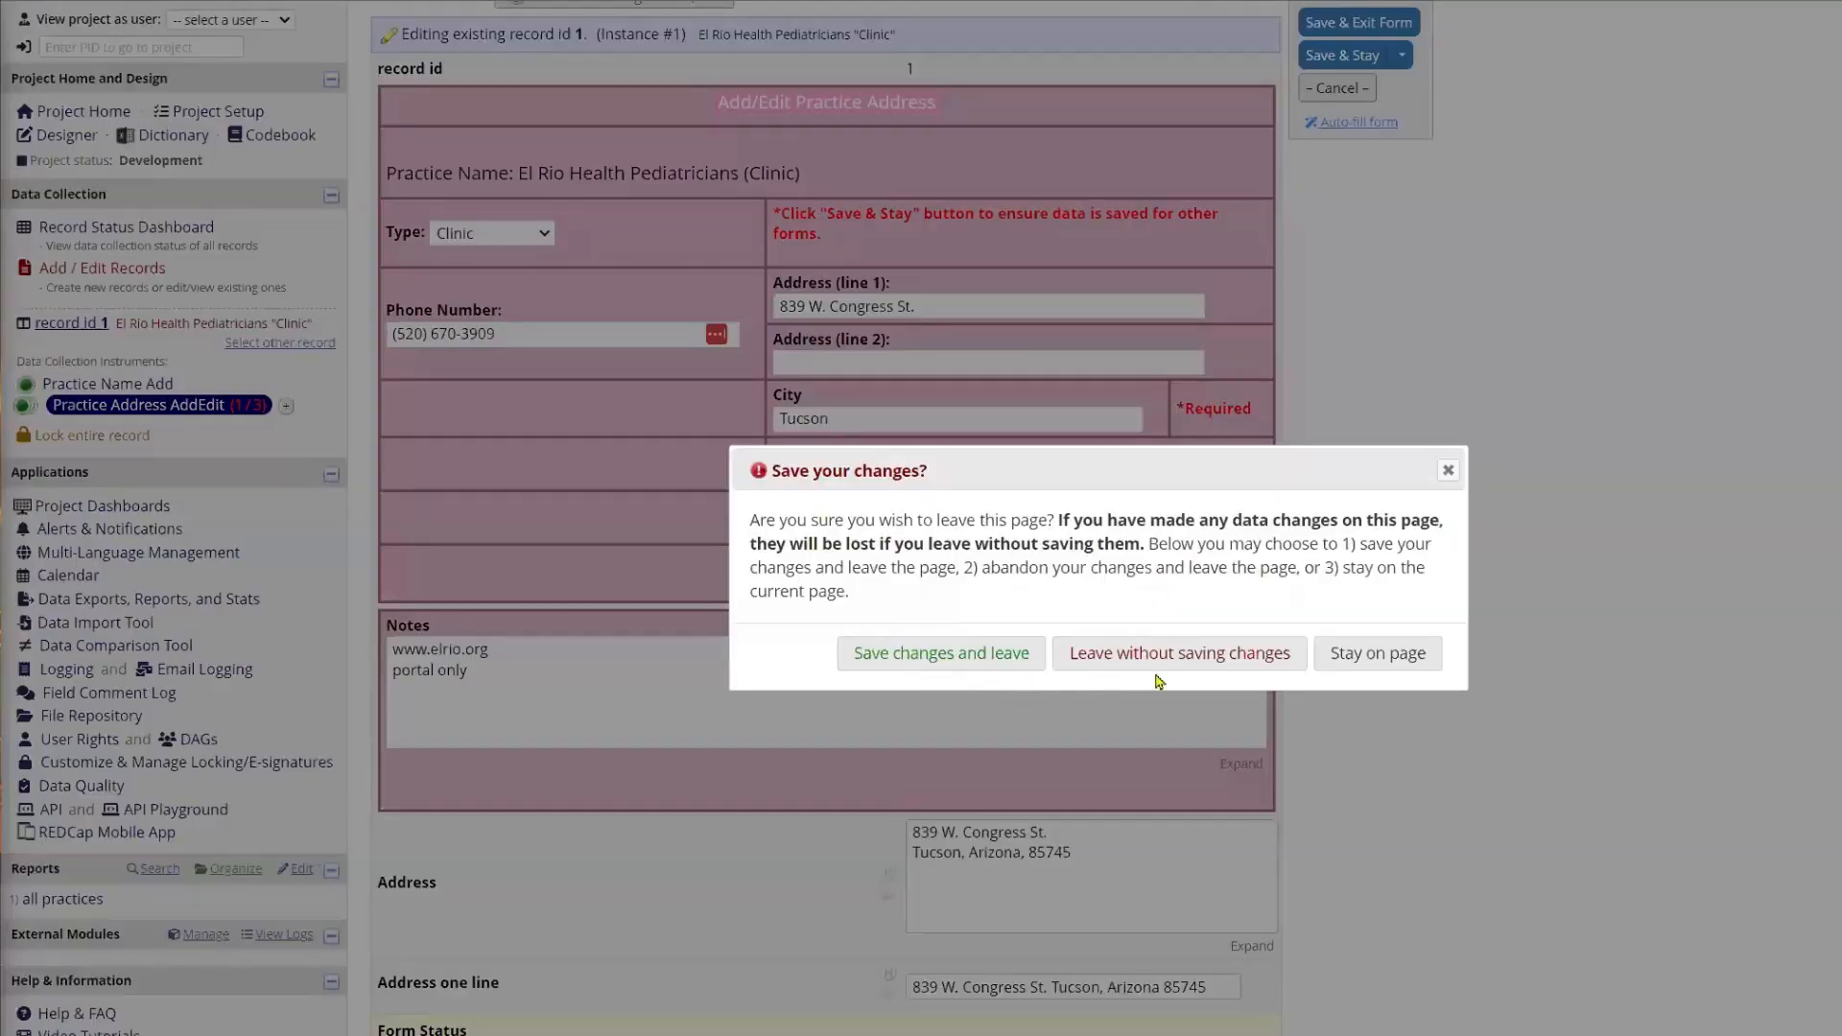
click(1175, 667)
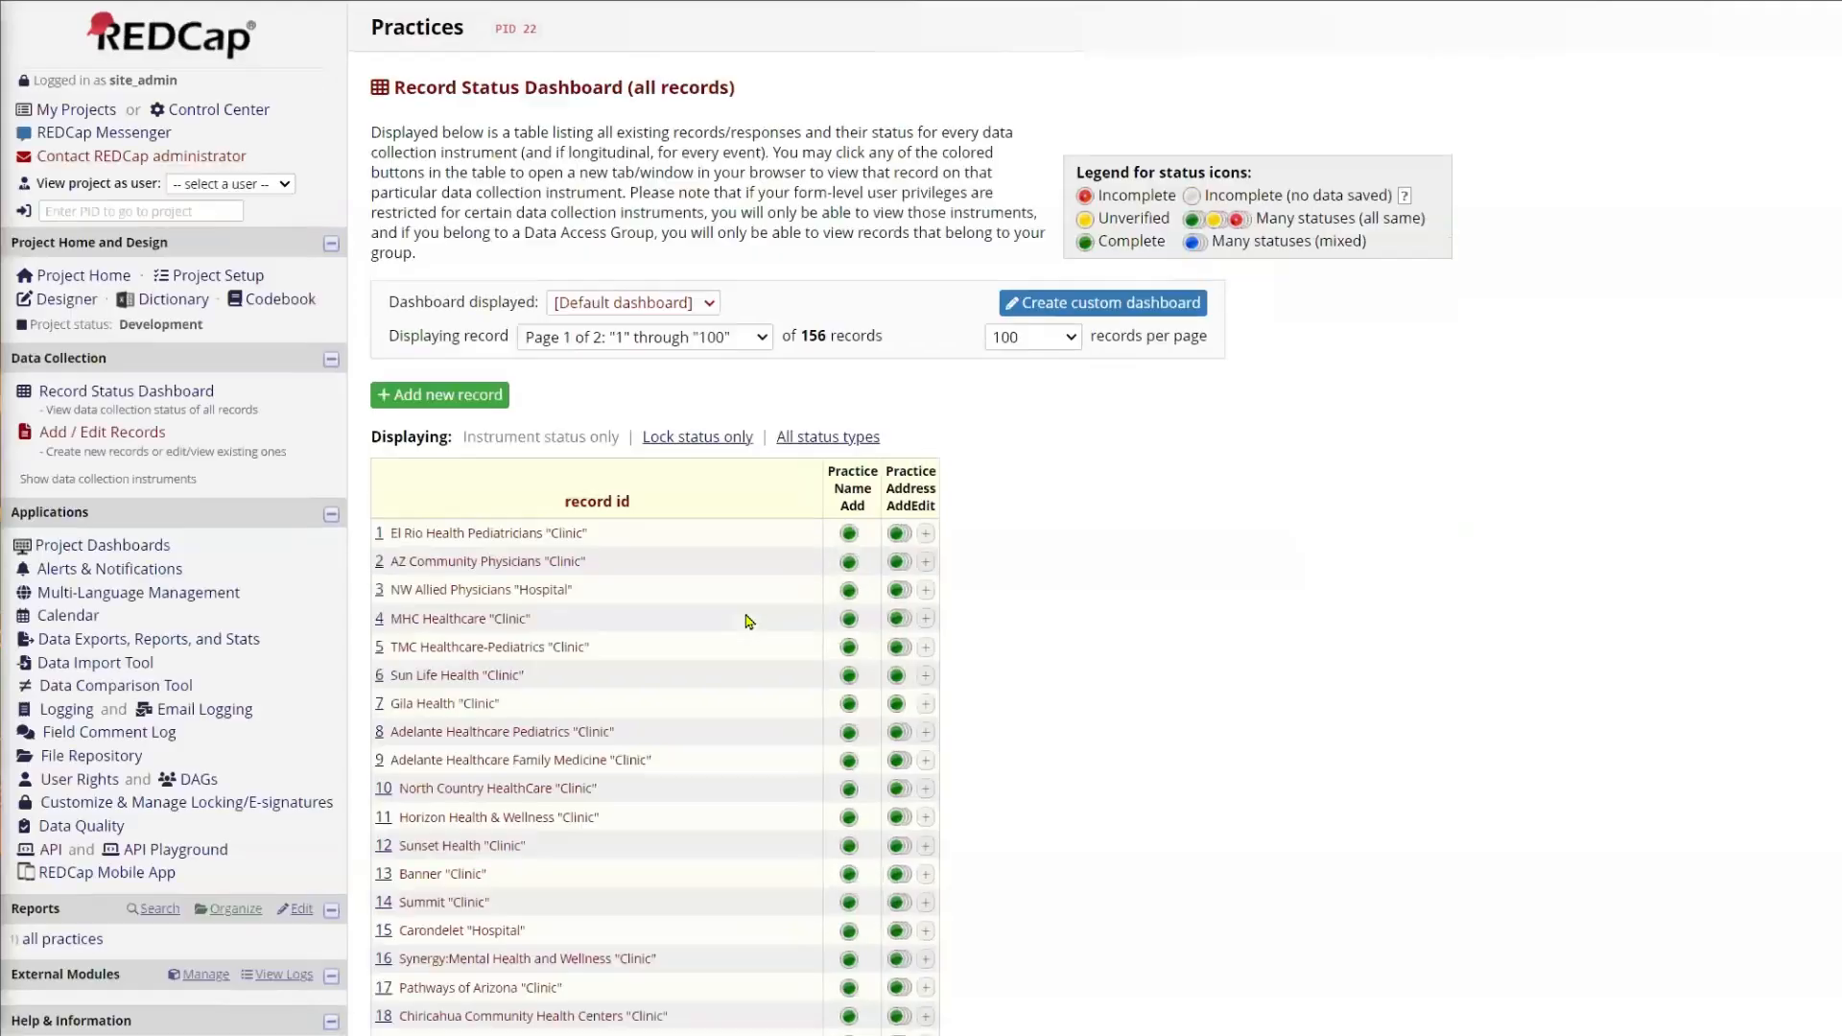
scroll(749, 620, down, 6)
scroll(750, 620, down, 15)
scroll(745, 620, up, 10)
scroll(713, 555, up, 12)
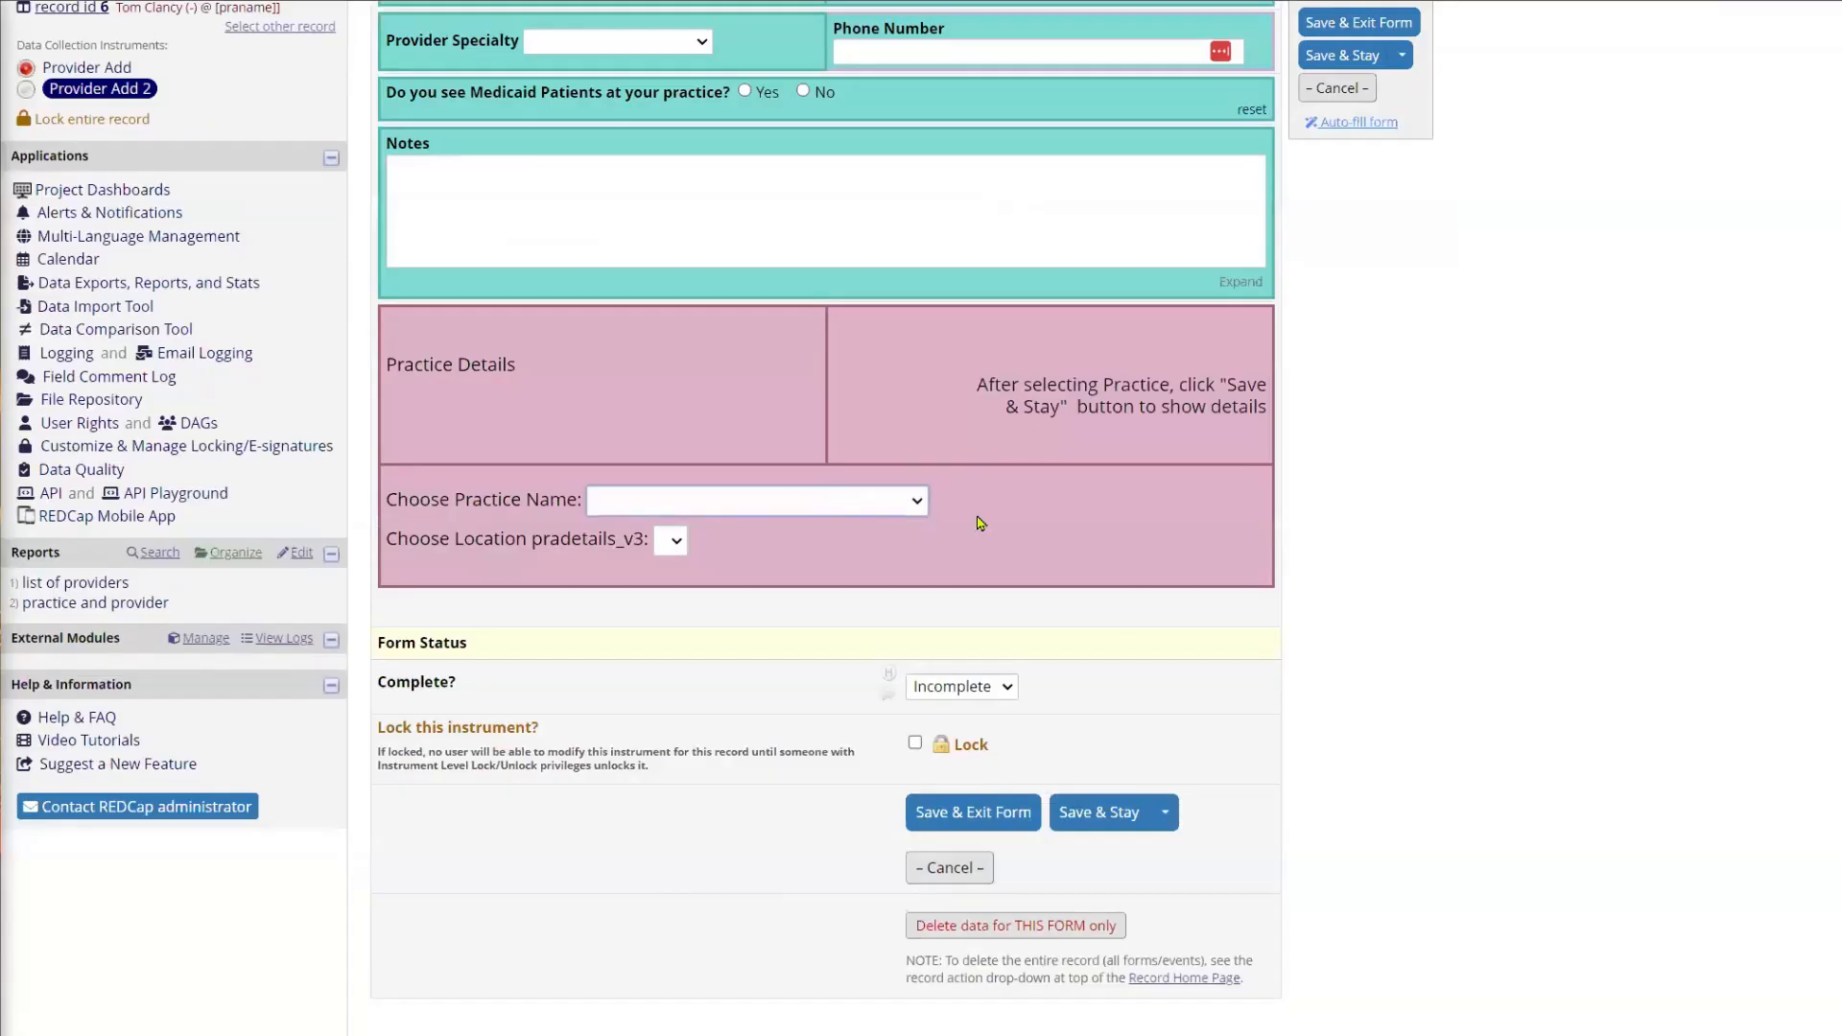
Step: Choose El Rio Health Pediatricians as the practice name in the provider's Practice Details
click(865, 502)
drag(1152, 578, 1152, 535)
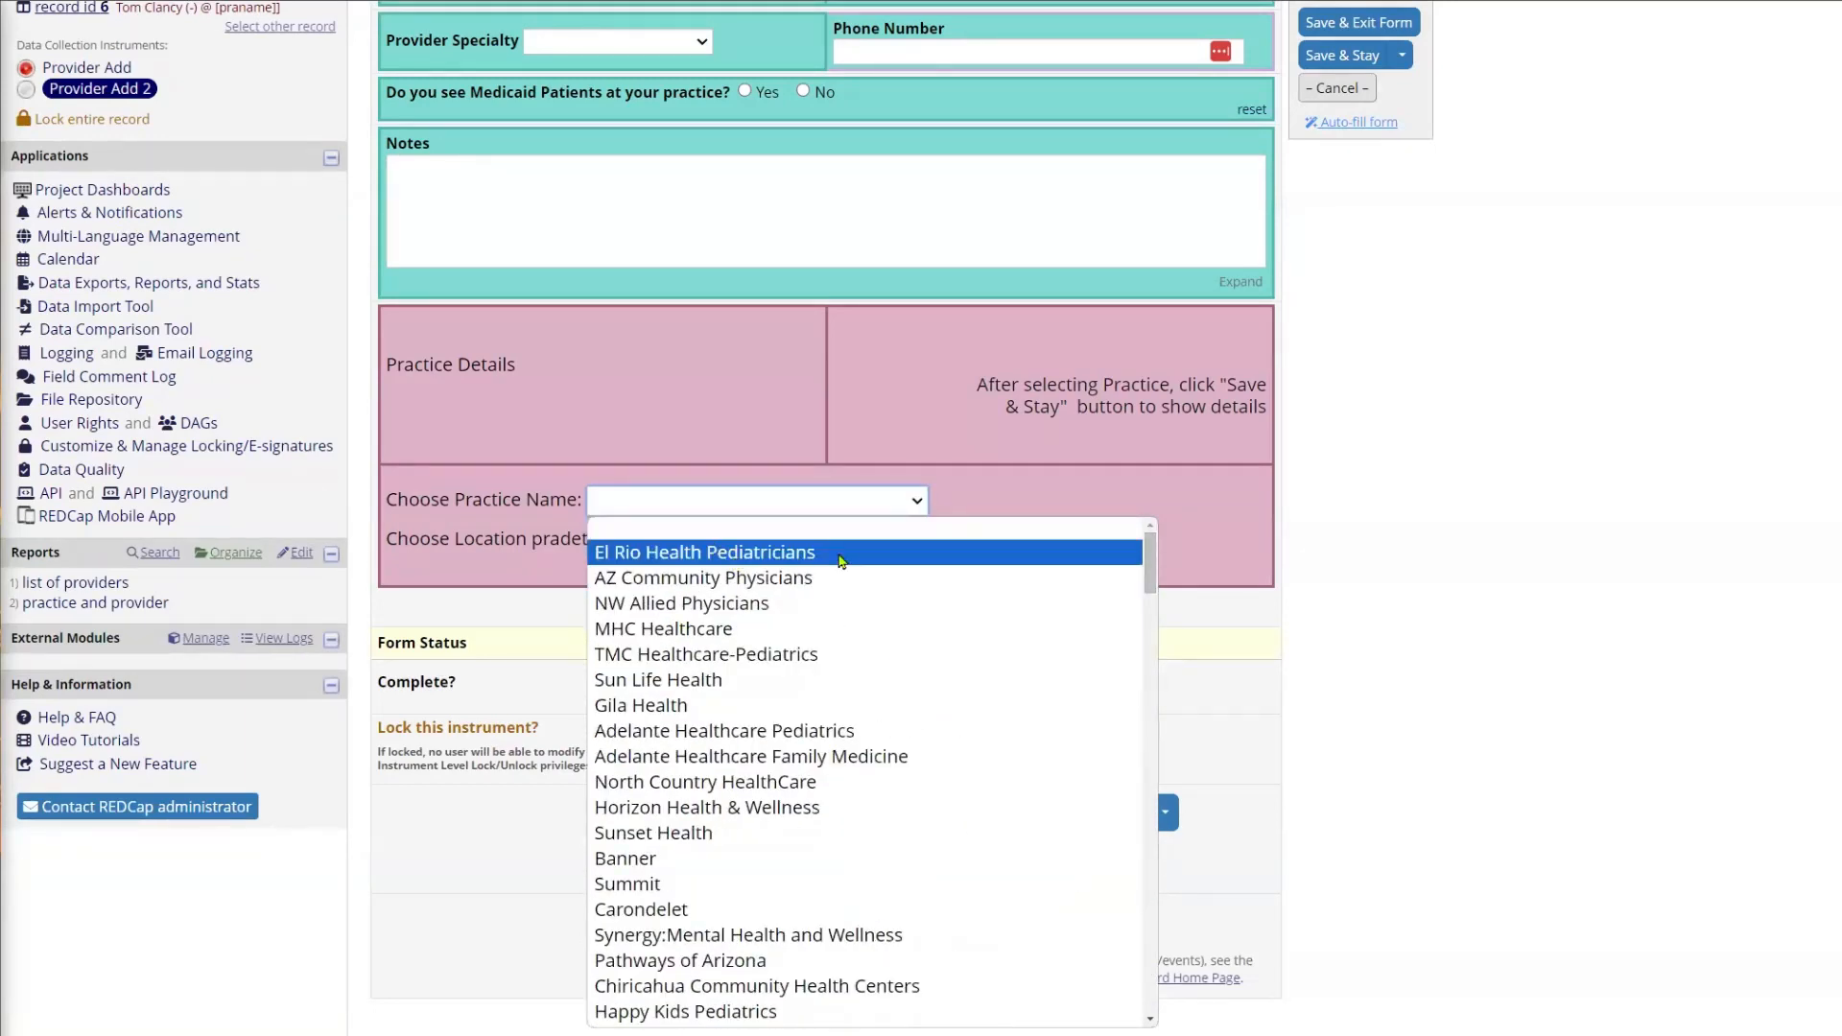
click(764, 554)
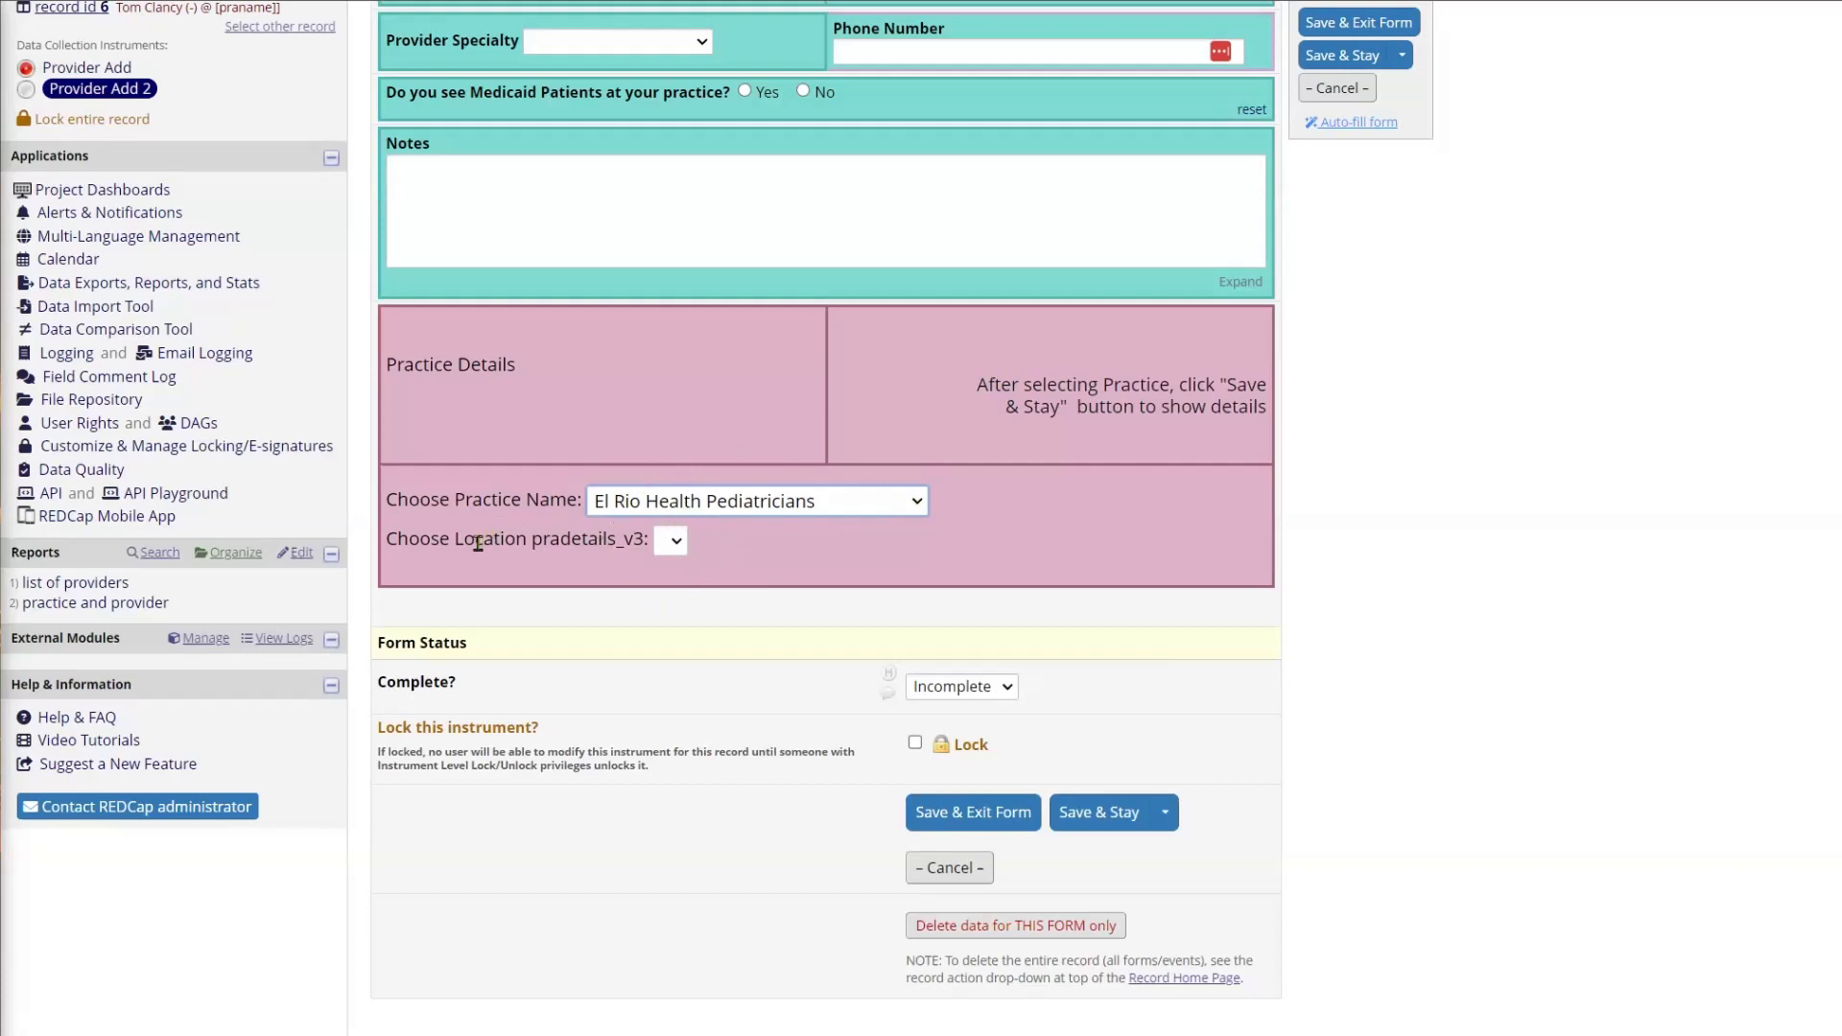
Step: Save Provider Add 2 while staying on the form and review the location choices offered for El Rio Health Pediatricians
click(1358, 61)
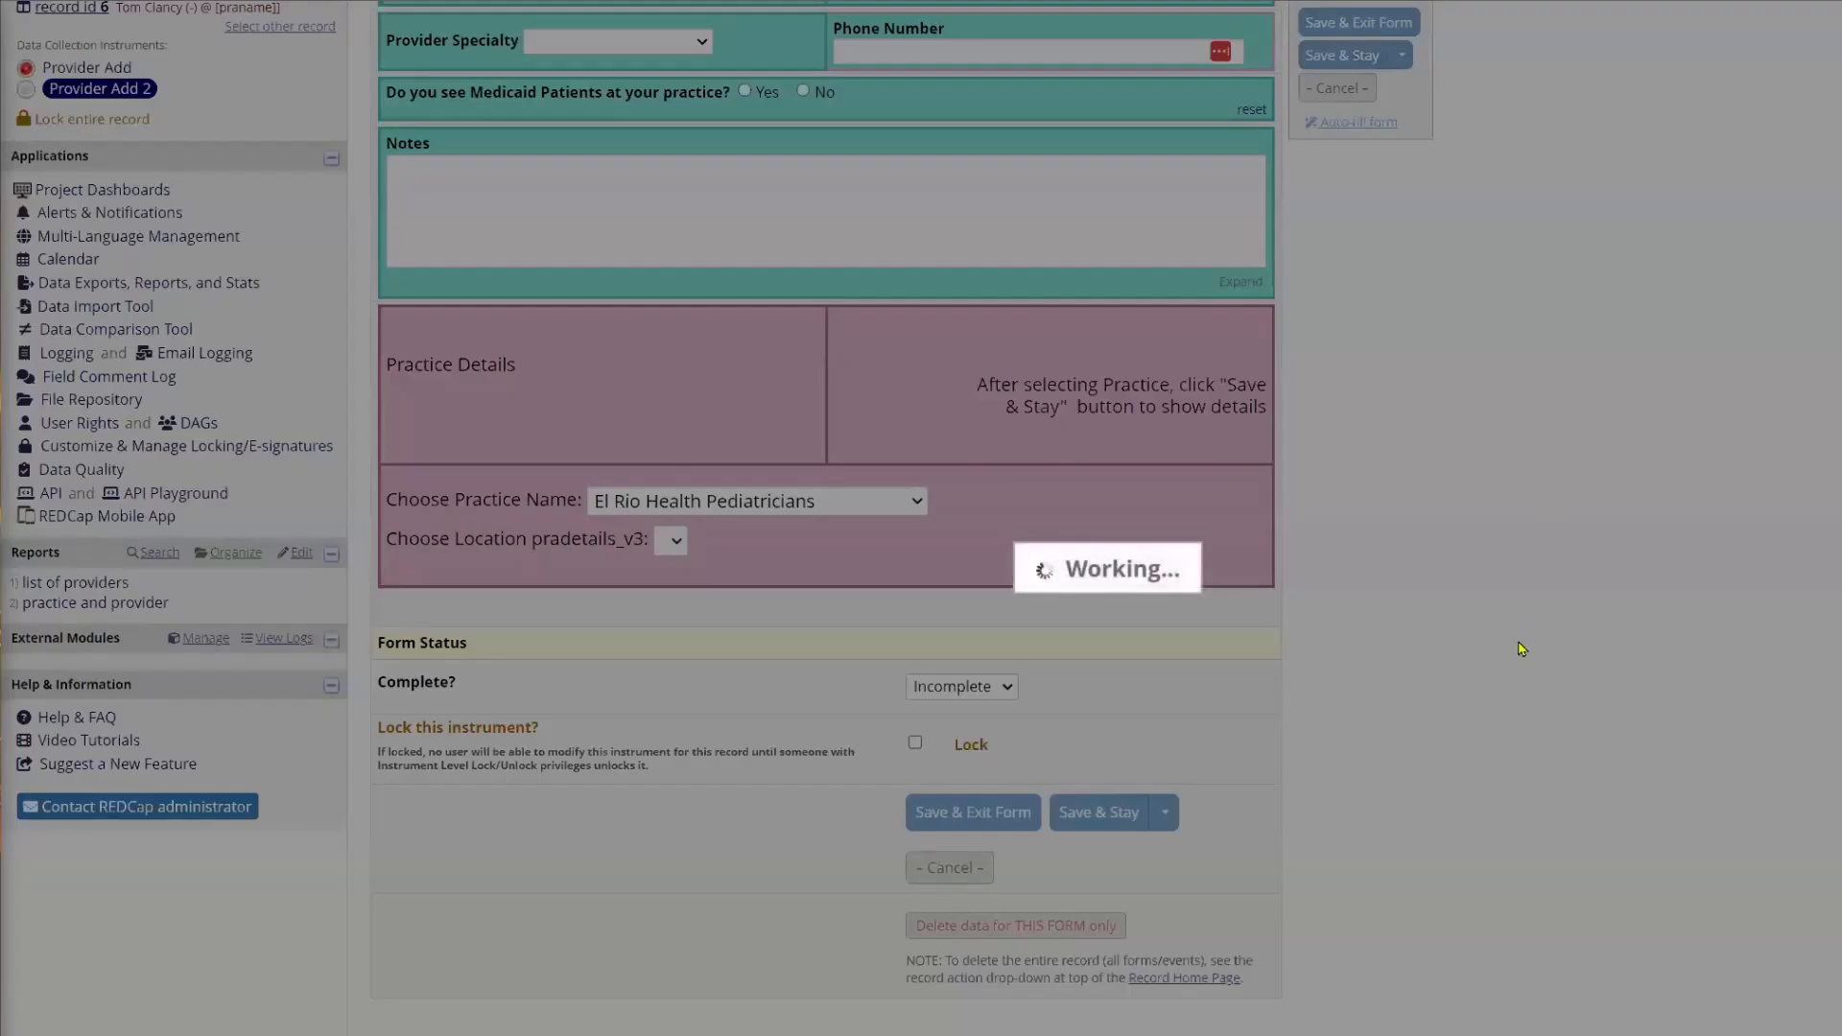
scroll(1473, 714, down, 4)
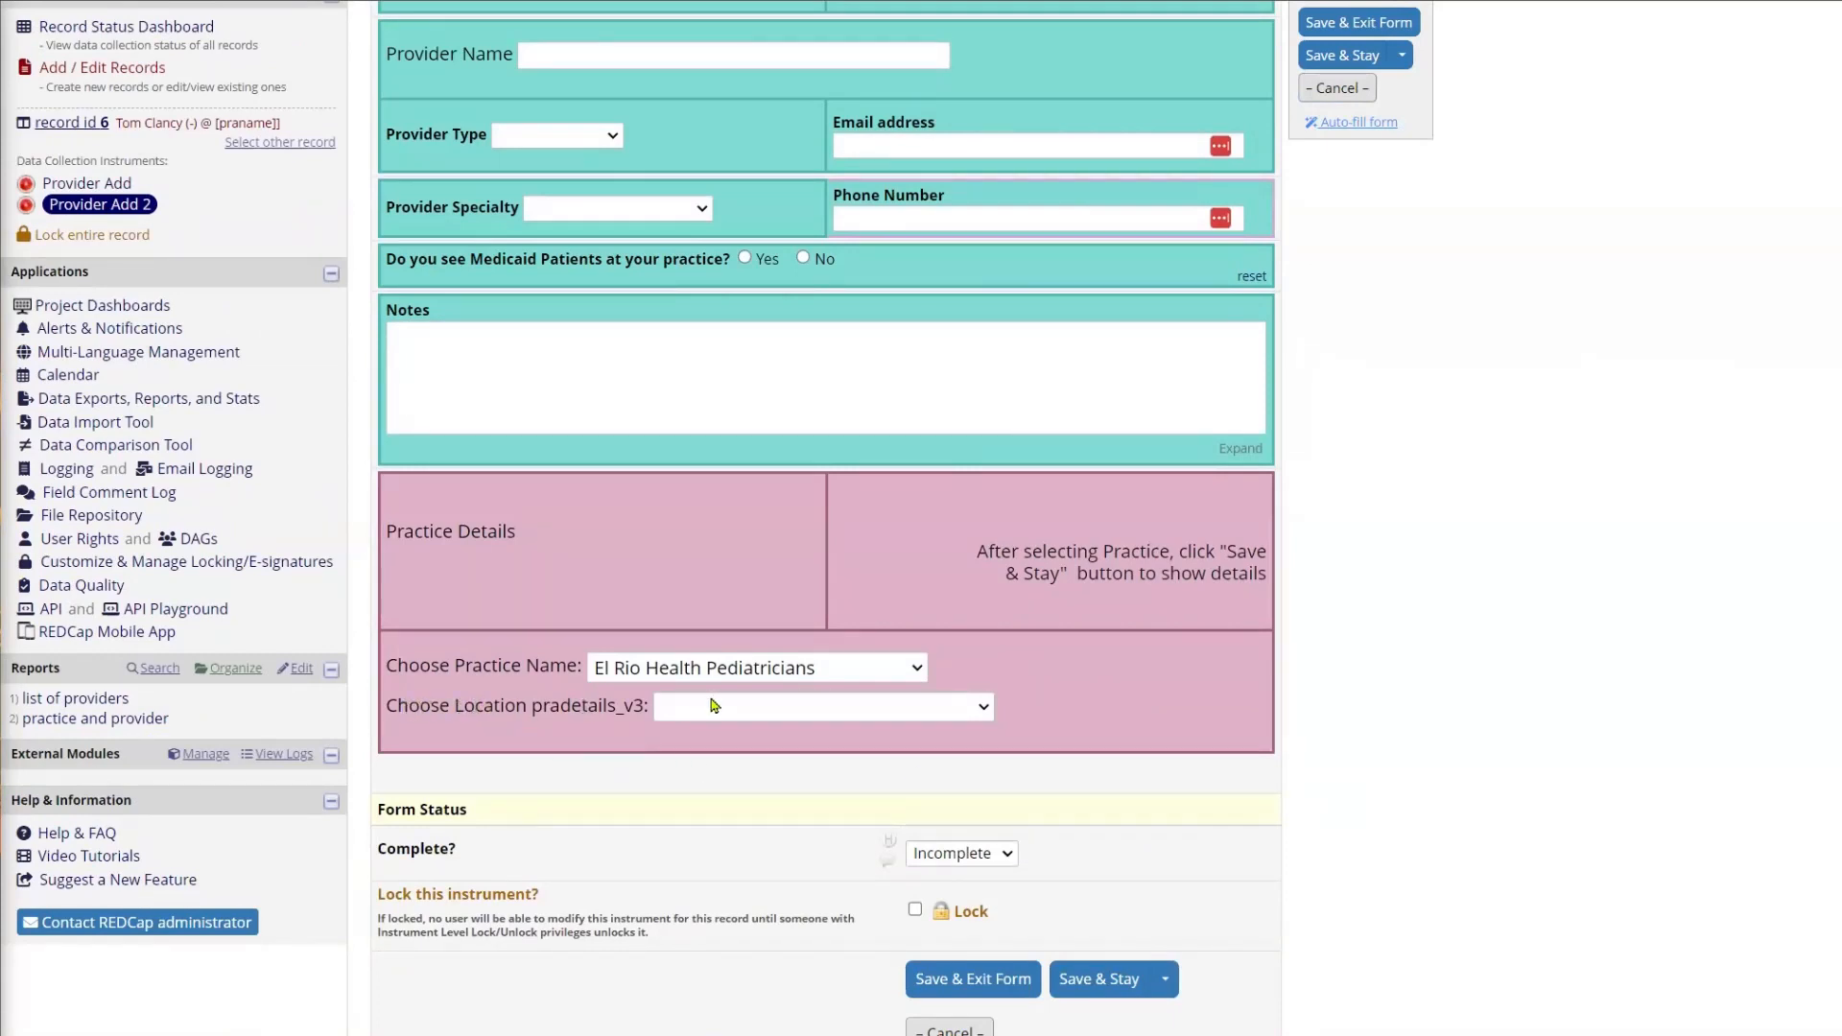
click(971, 712)
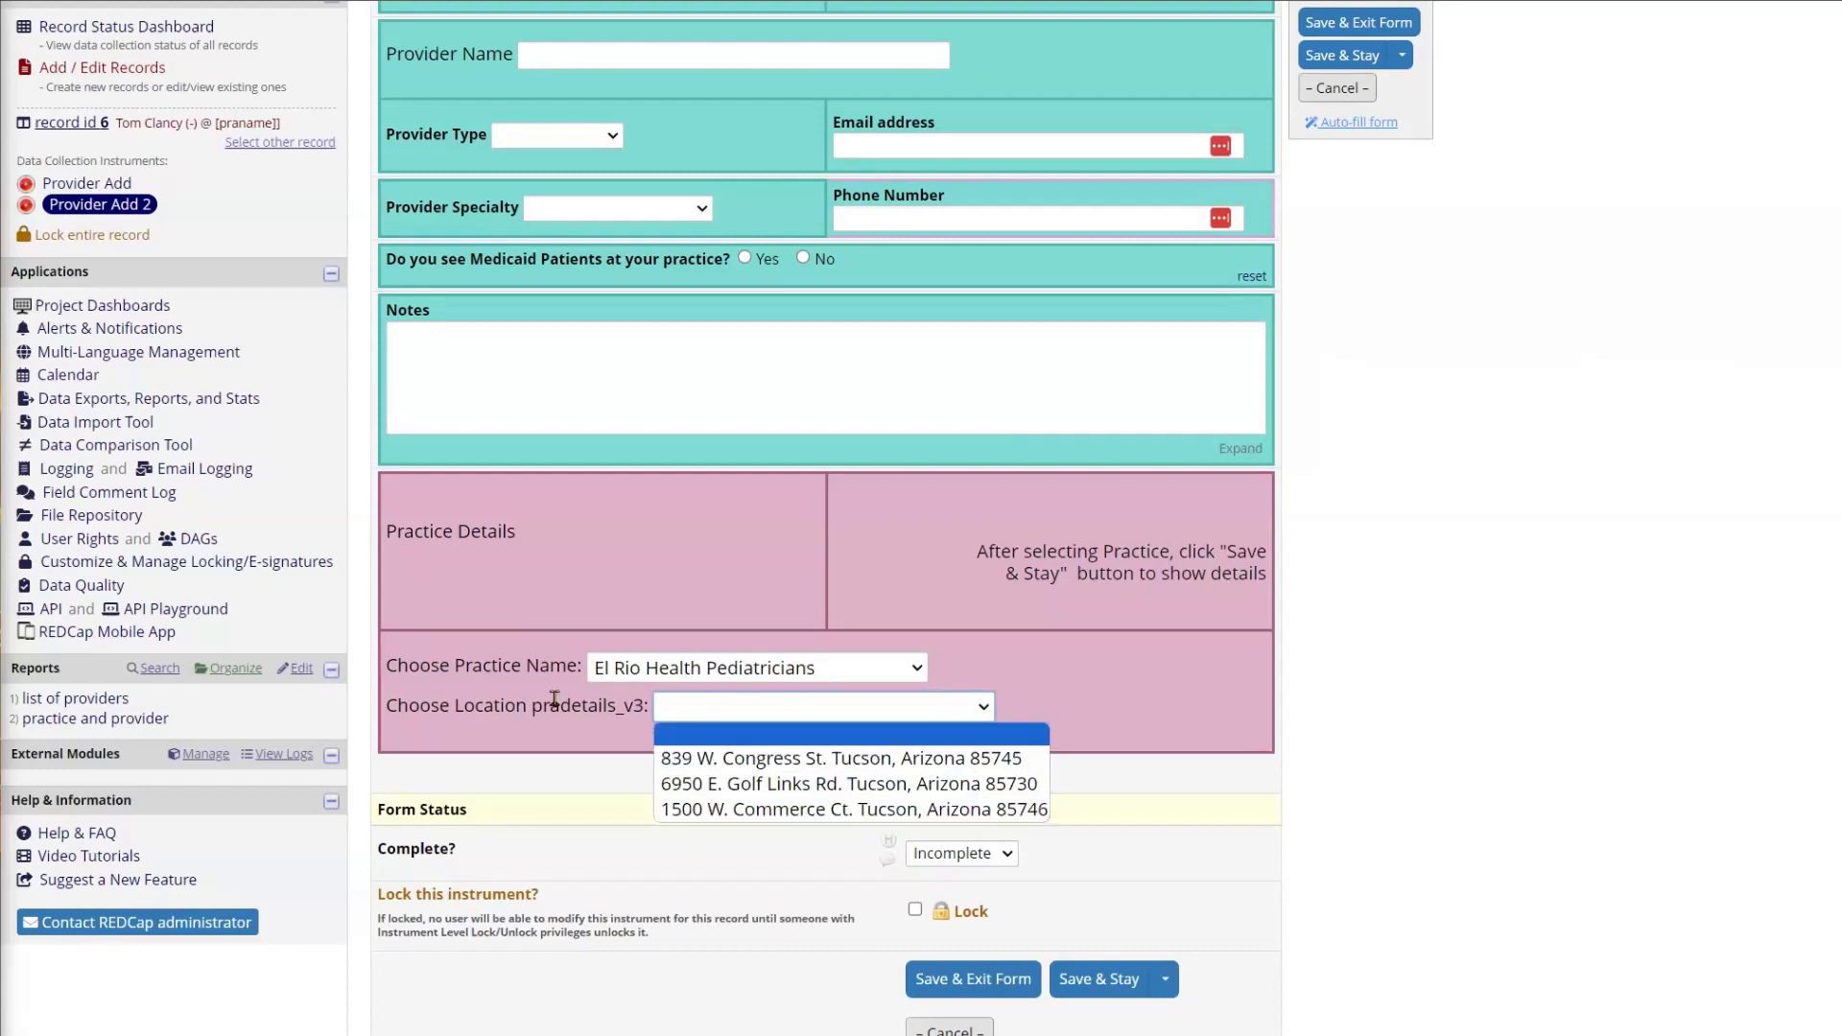
click(498, 671)
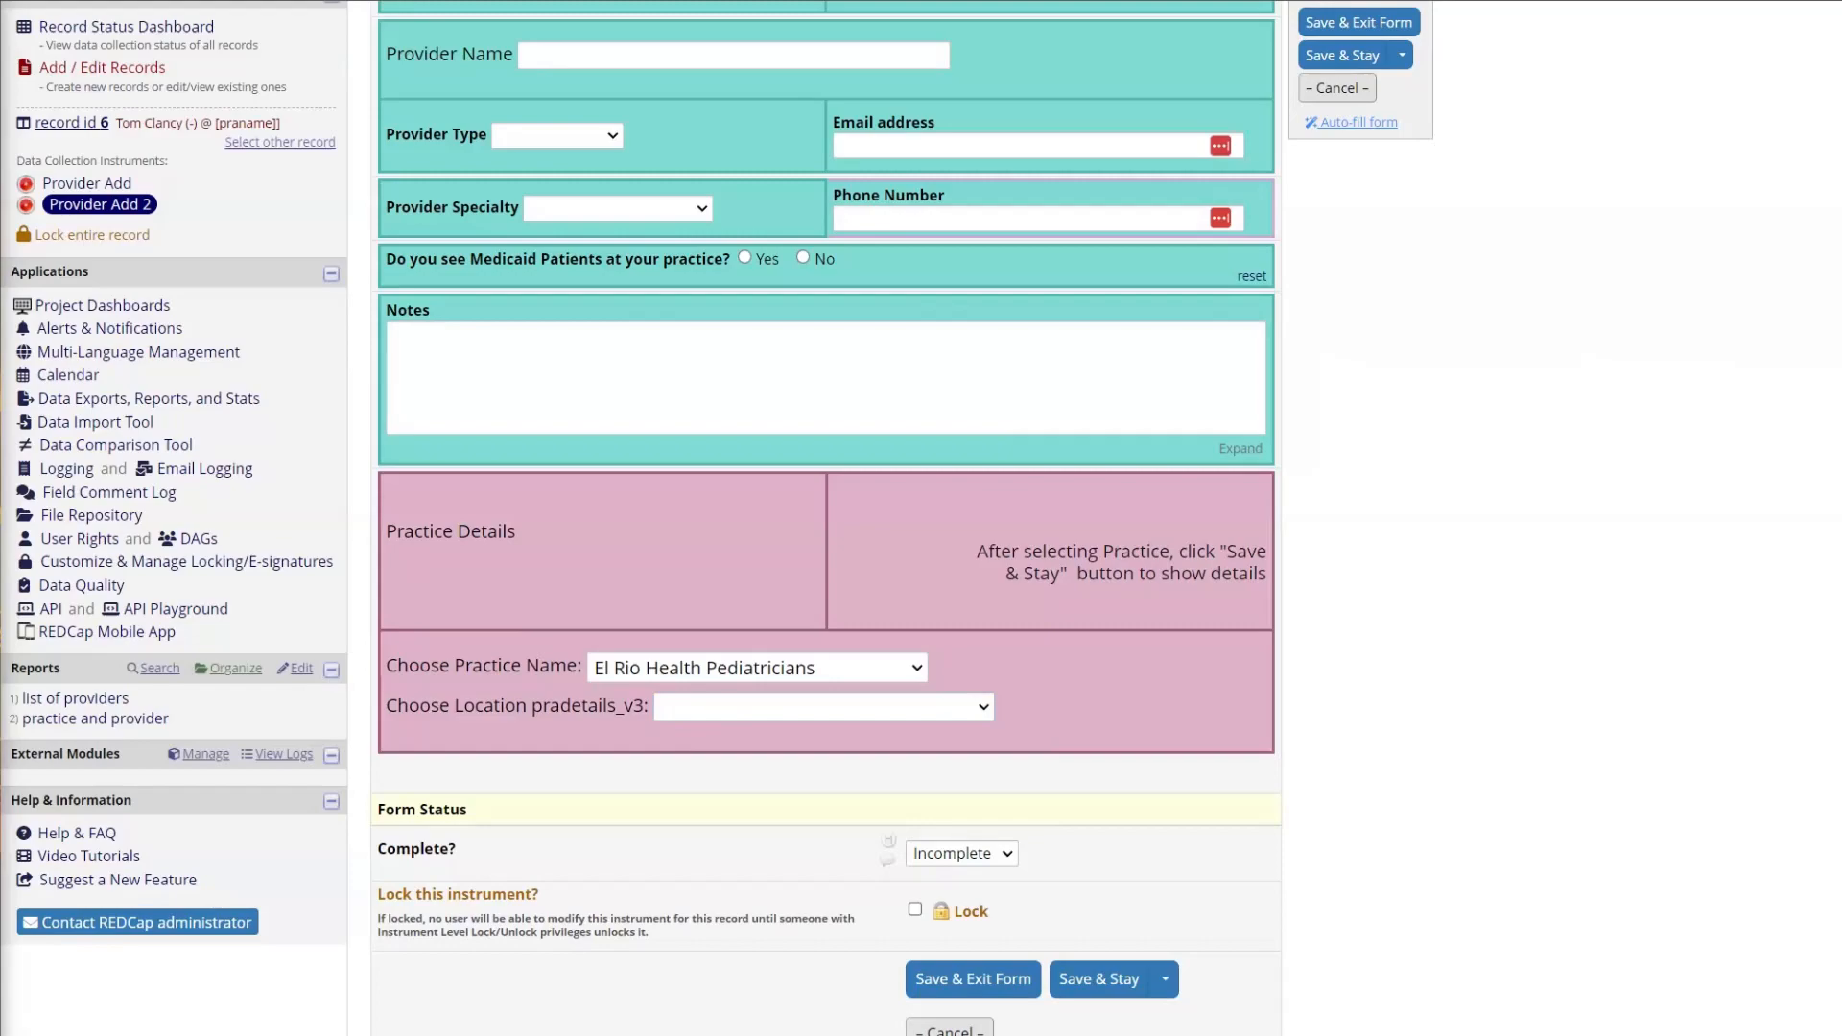
Step: Open Provider Add 2 in the Providers project's Online Designer and examine the Choose Practice field's SQL query, closing it without saving
click(902, 1)
click(840, 499)
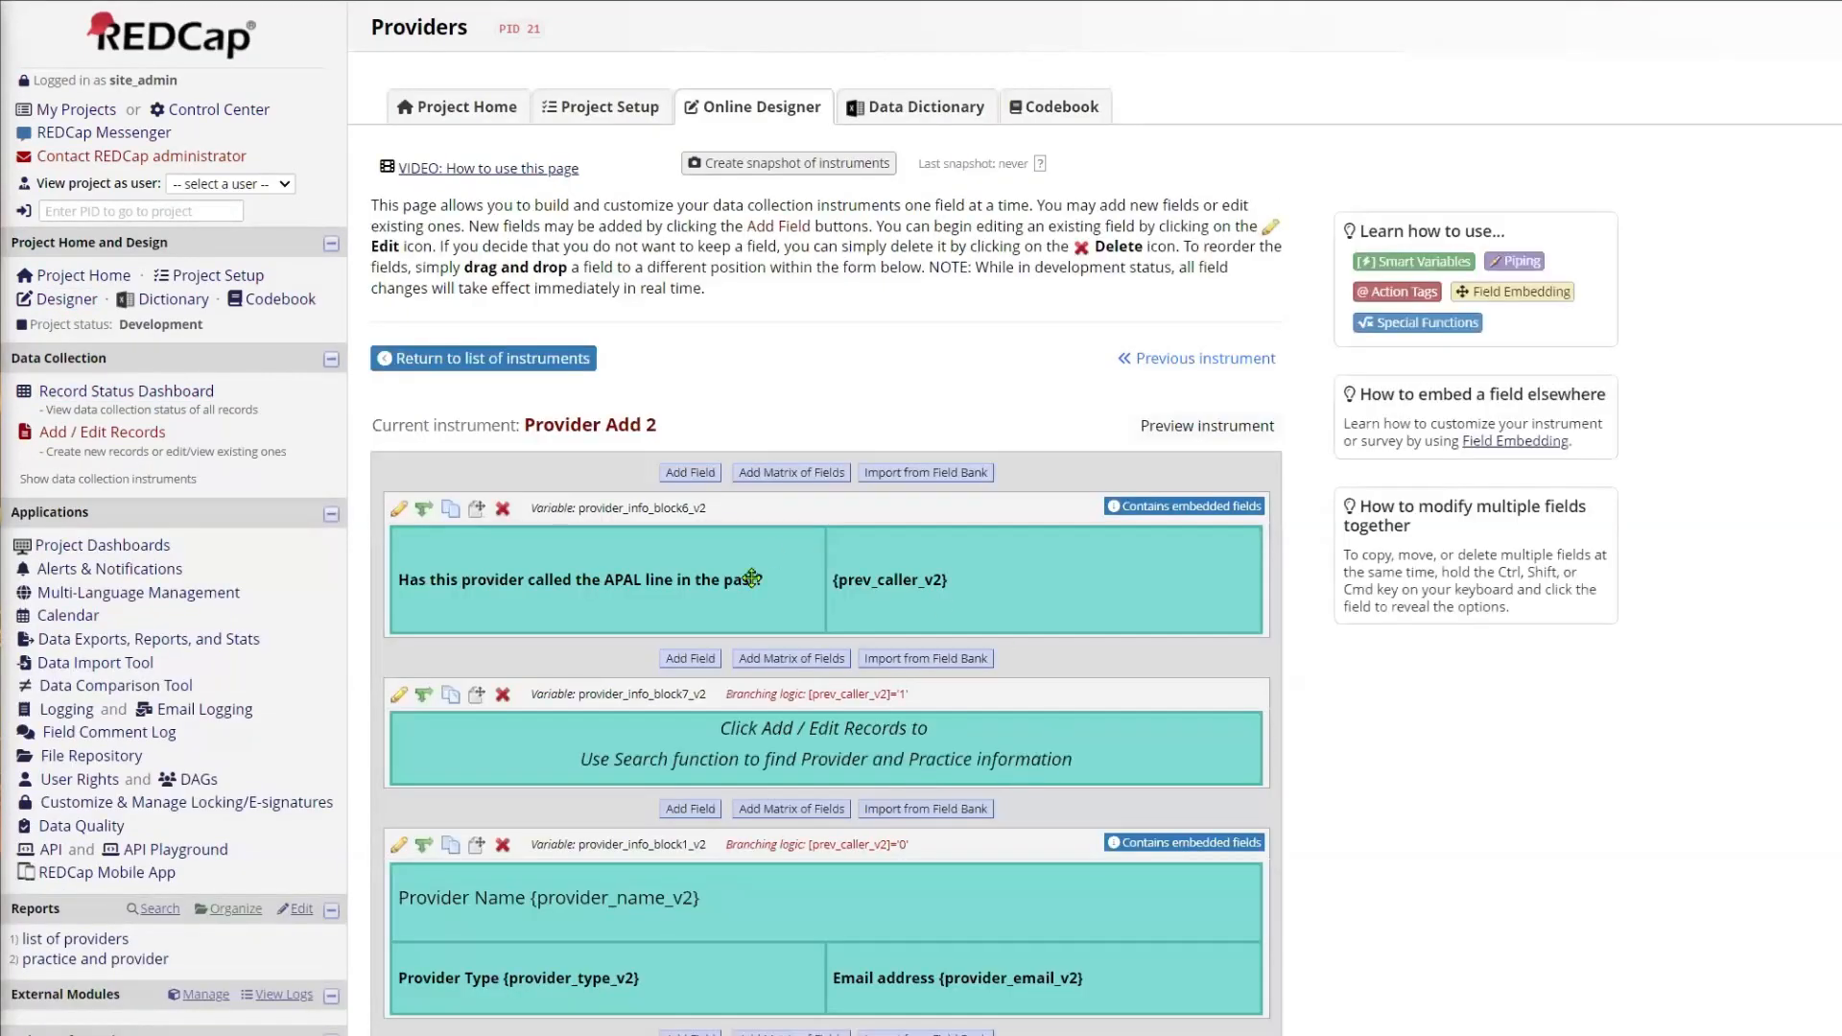
scroll(797, 659, down, 8)
scroll(797, 659, down, 10)
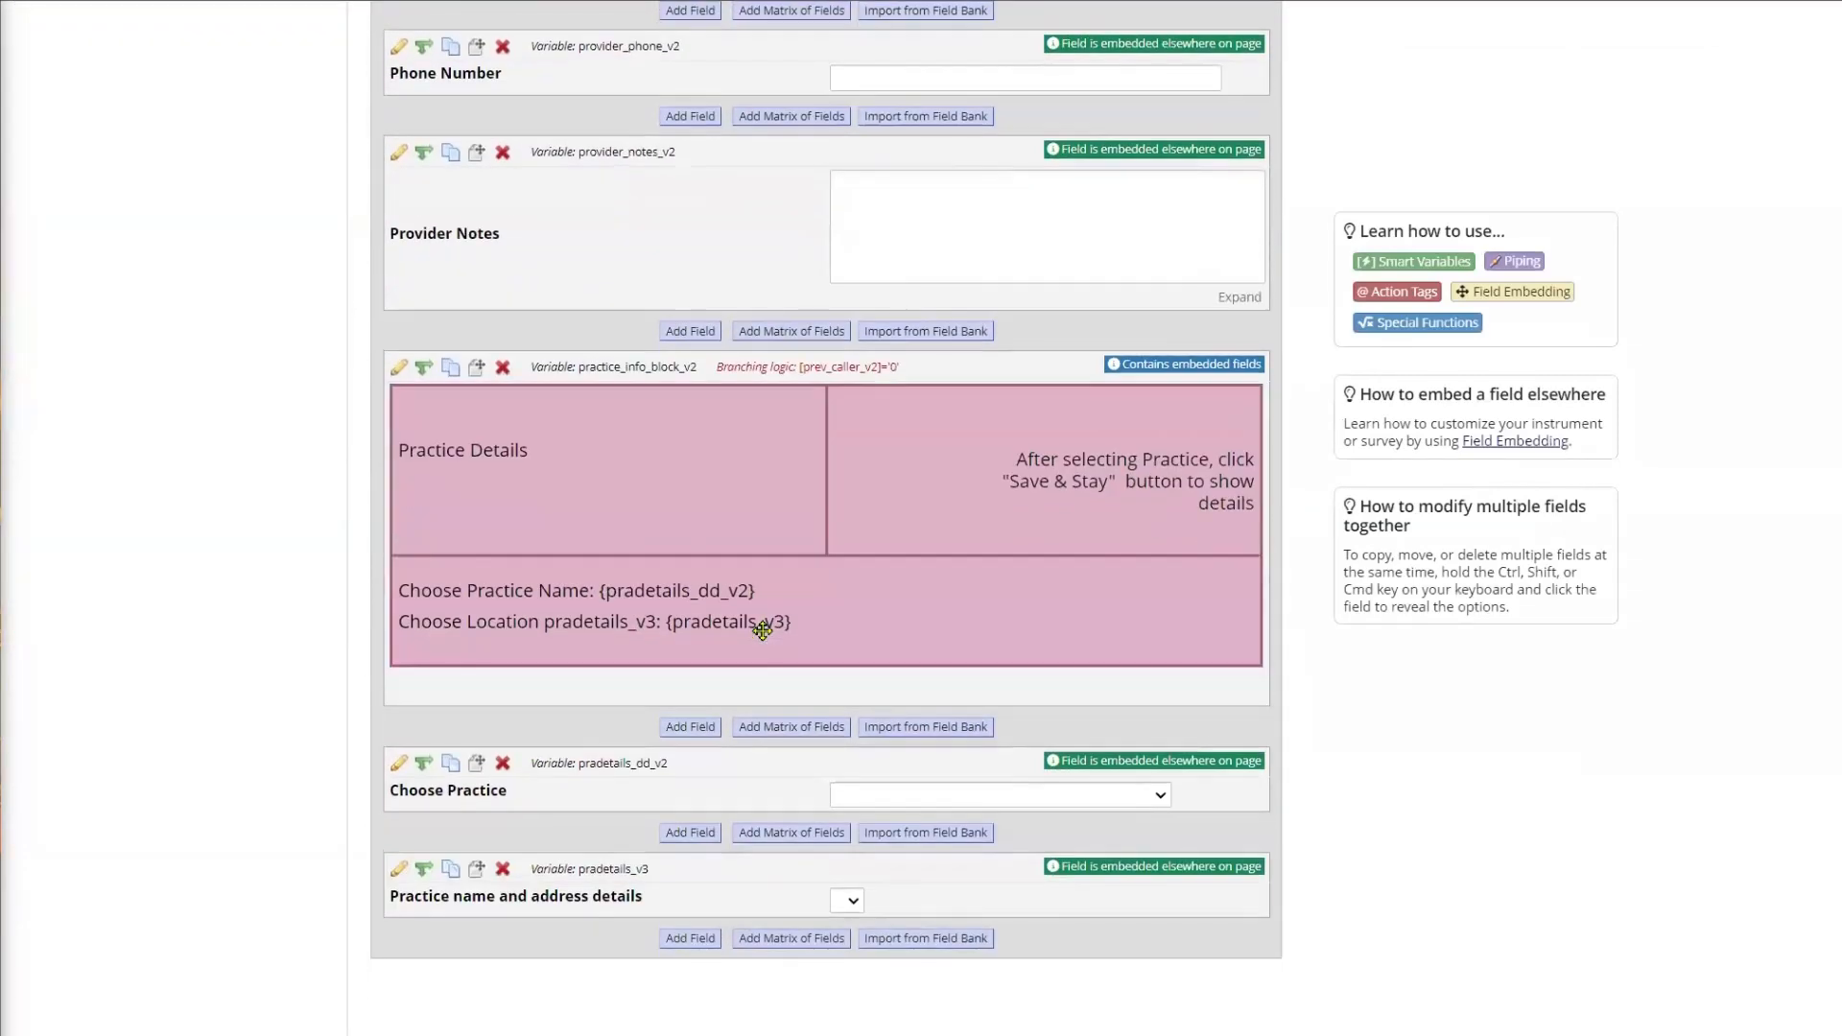
click(398, 763)
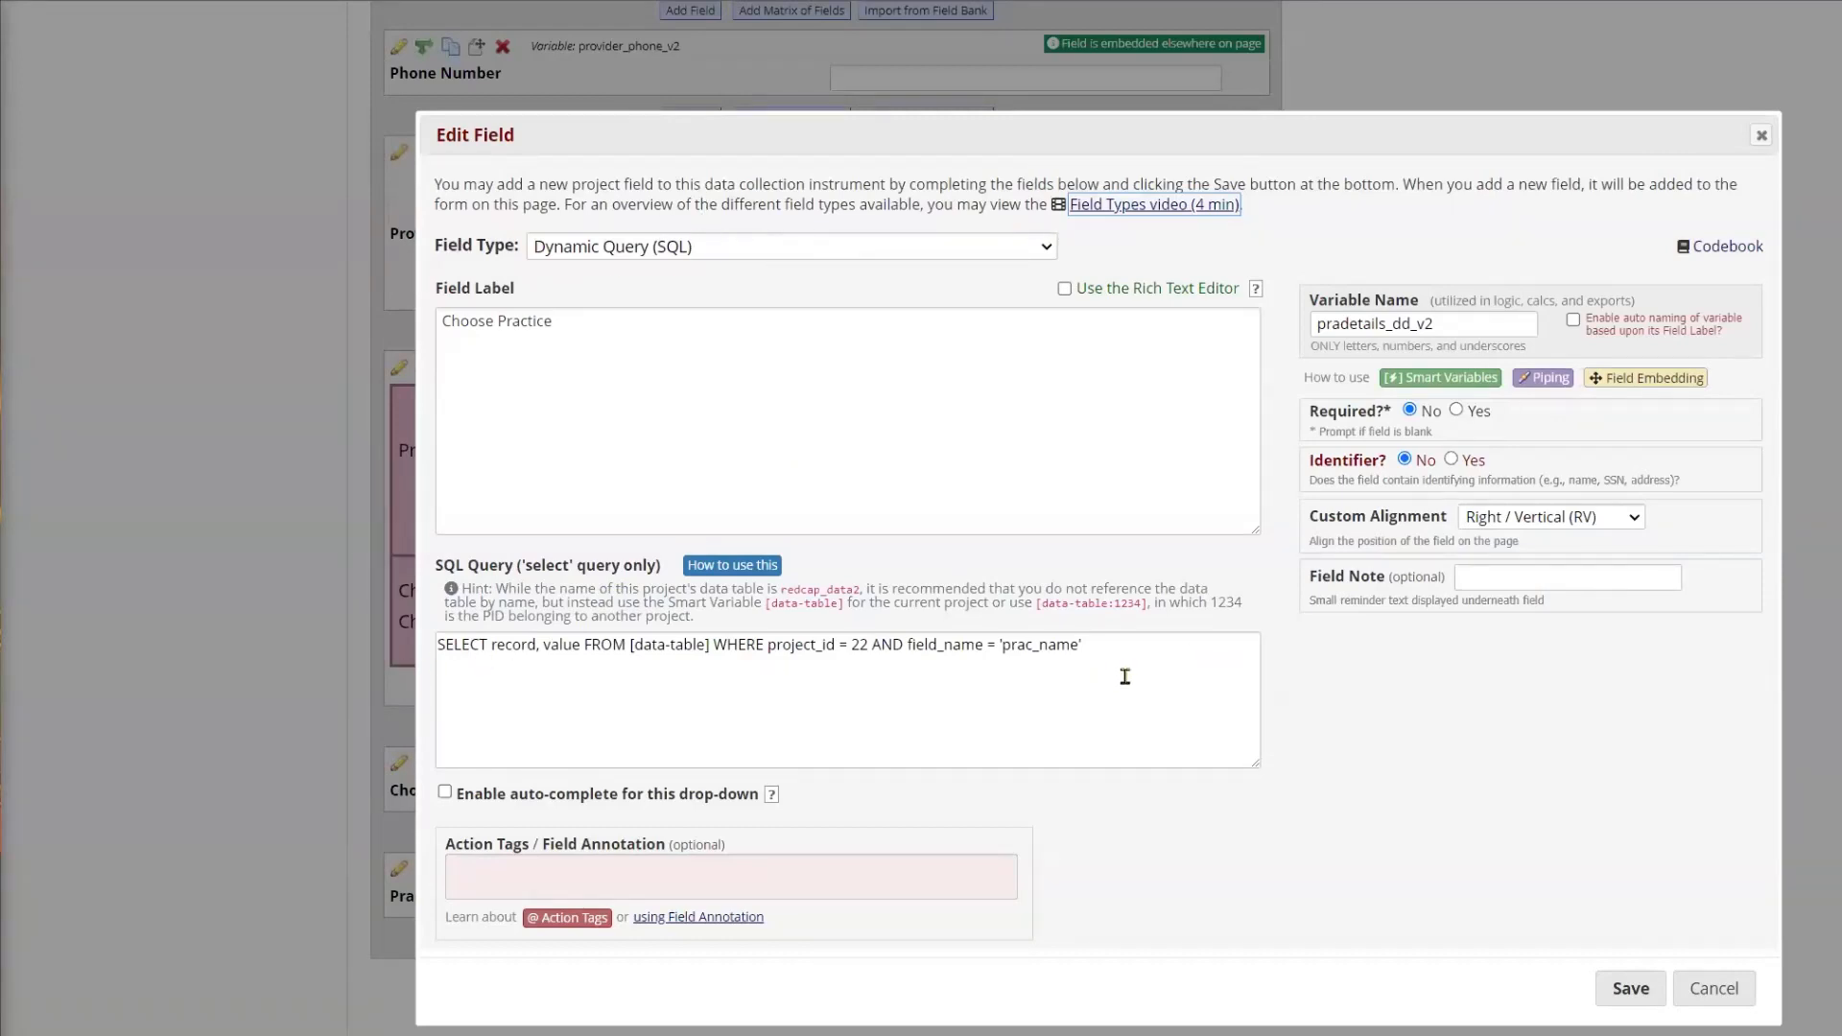
click(1715, 988)
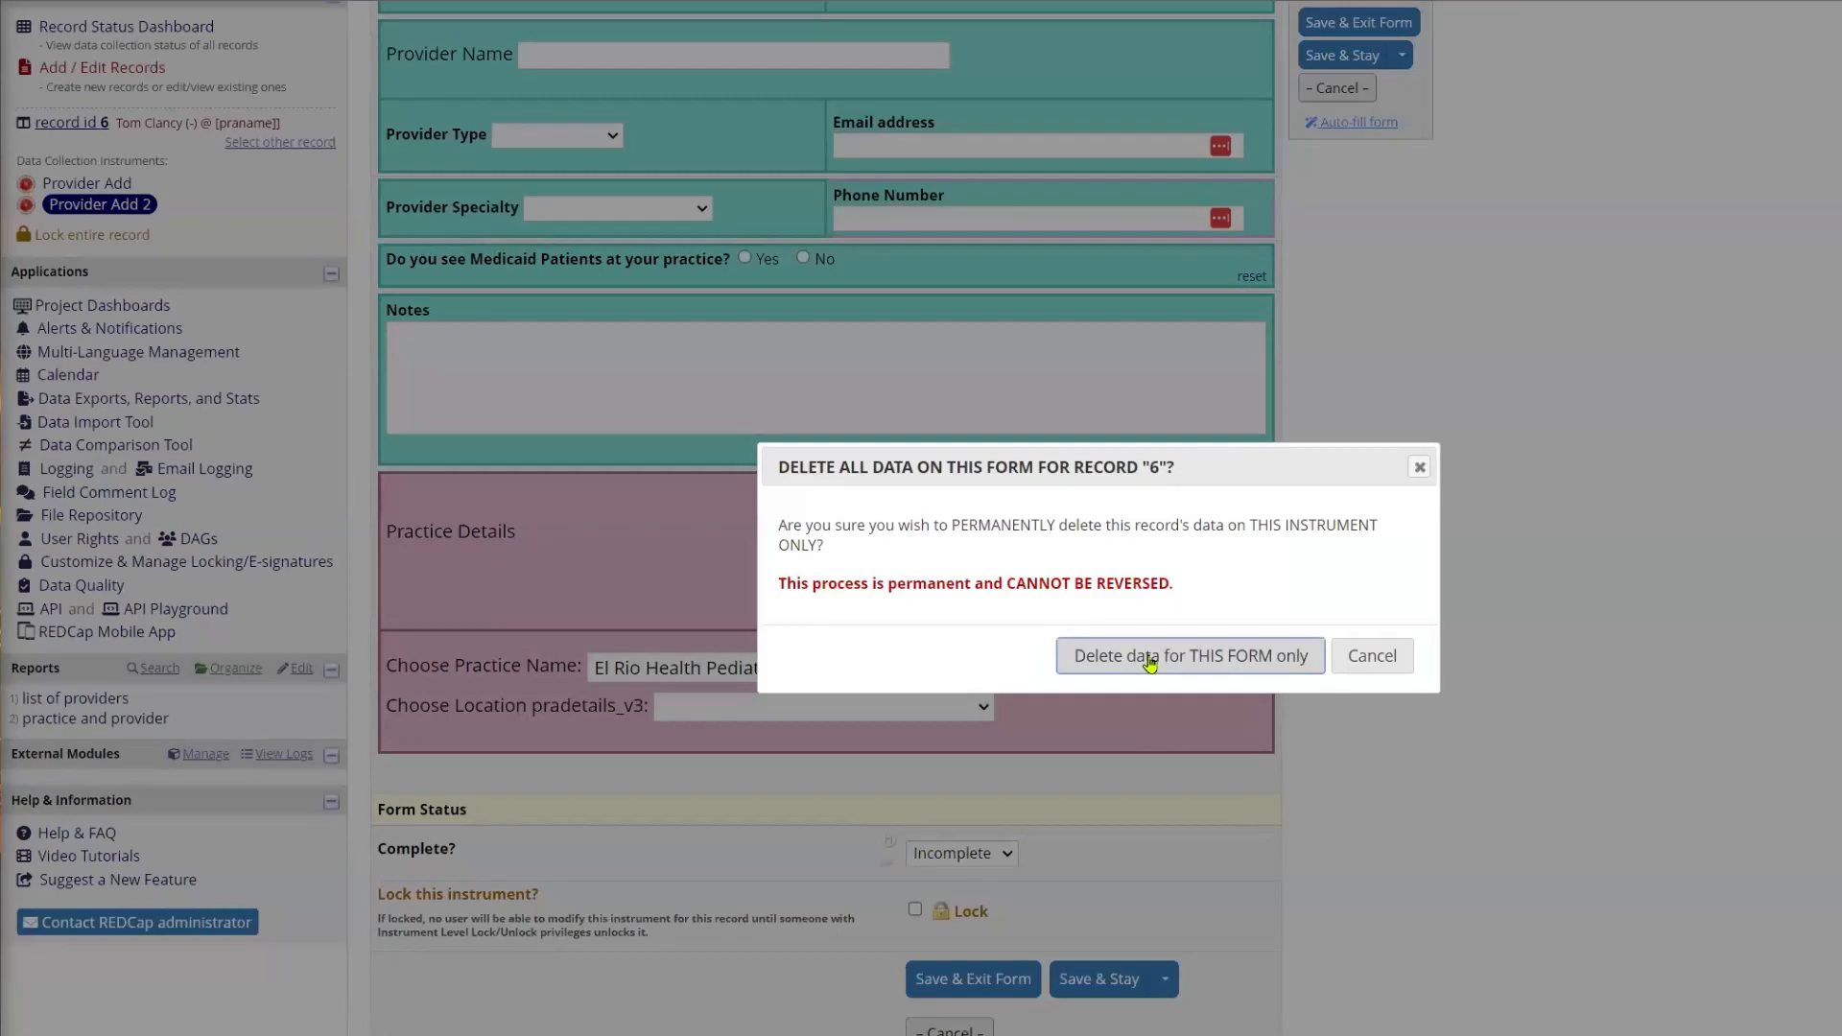
Step: Delete the record's data for the Provider Add 2 form only and answer No to the past APAL line call question
click(1147, 656)
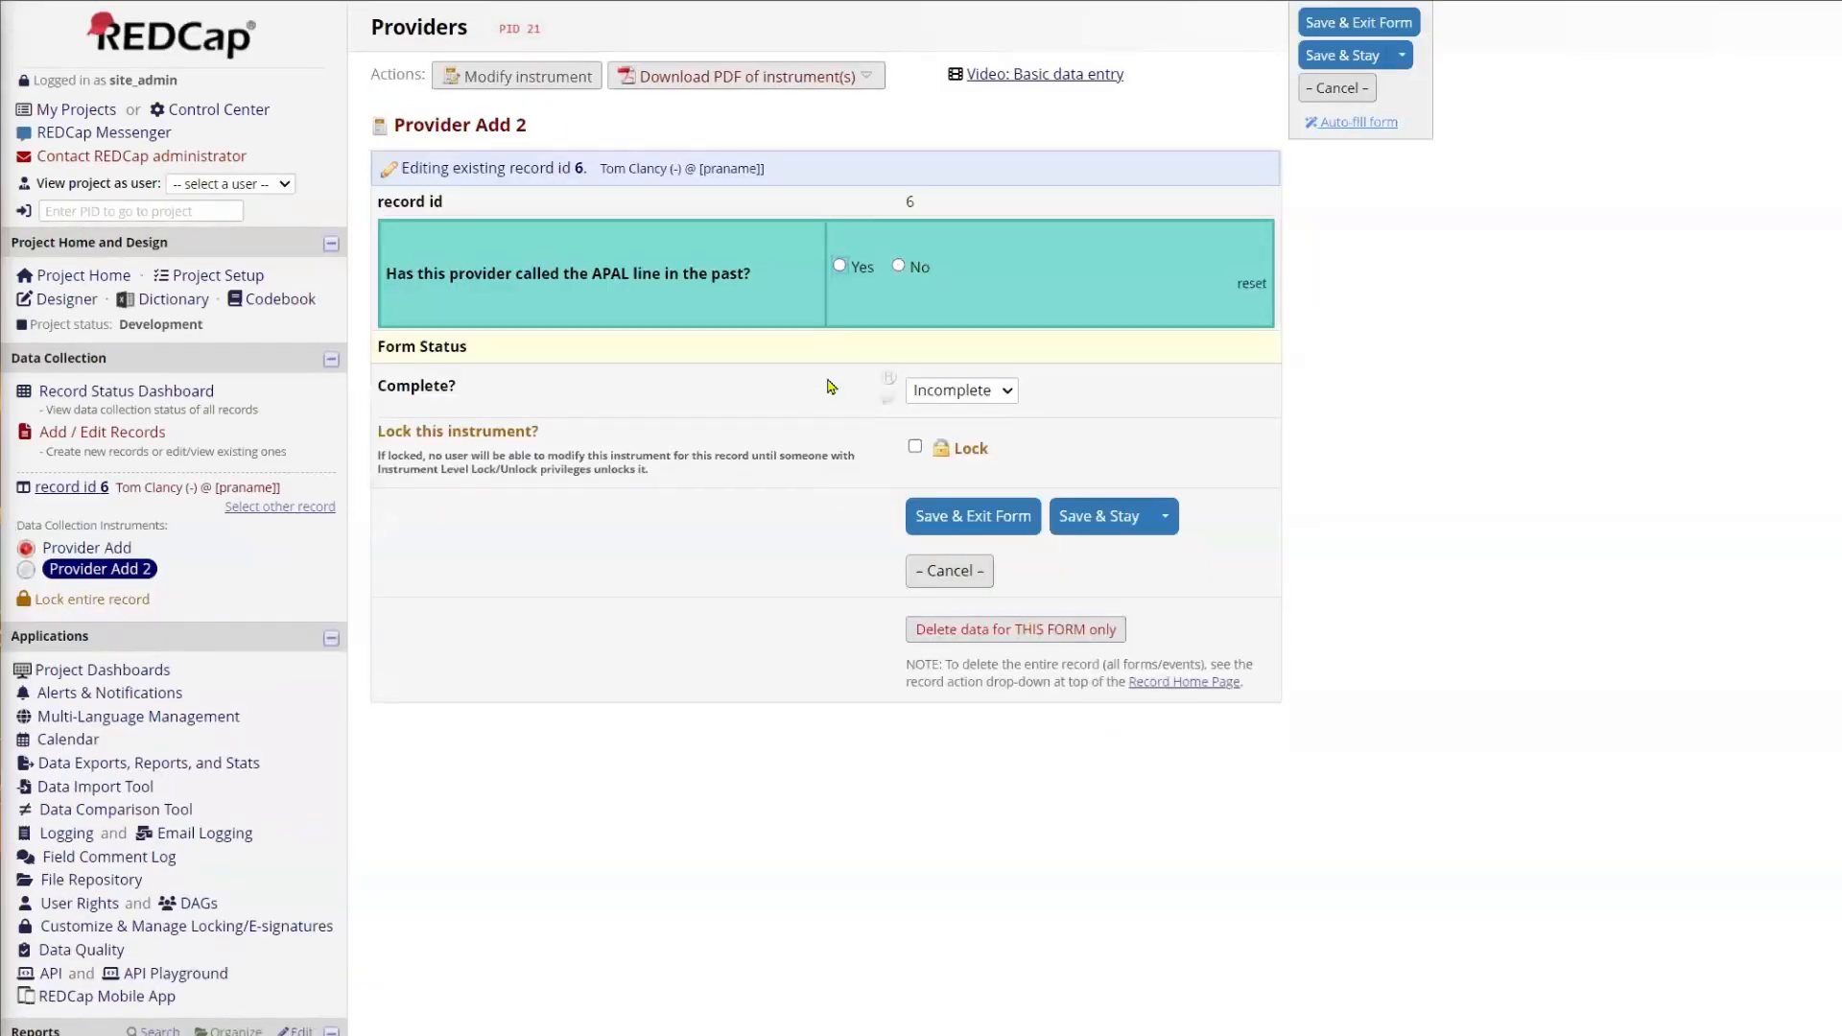
click(900, 267)
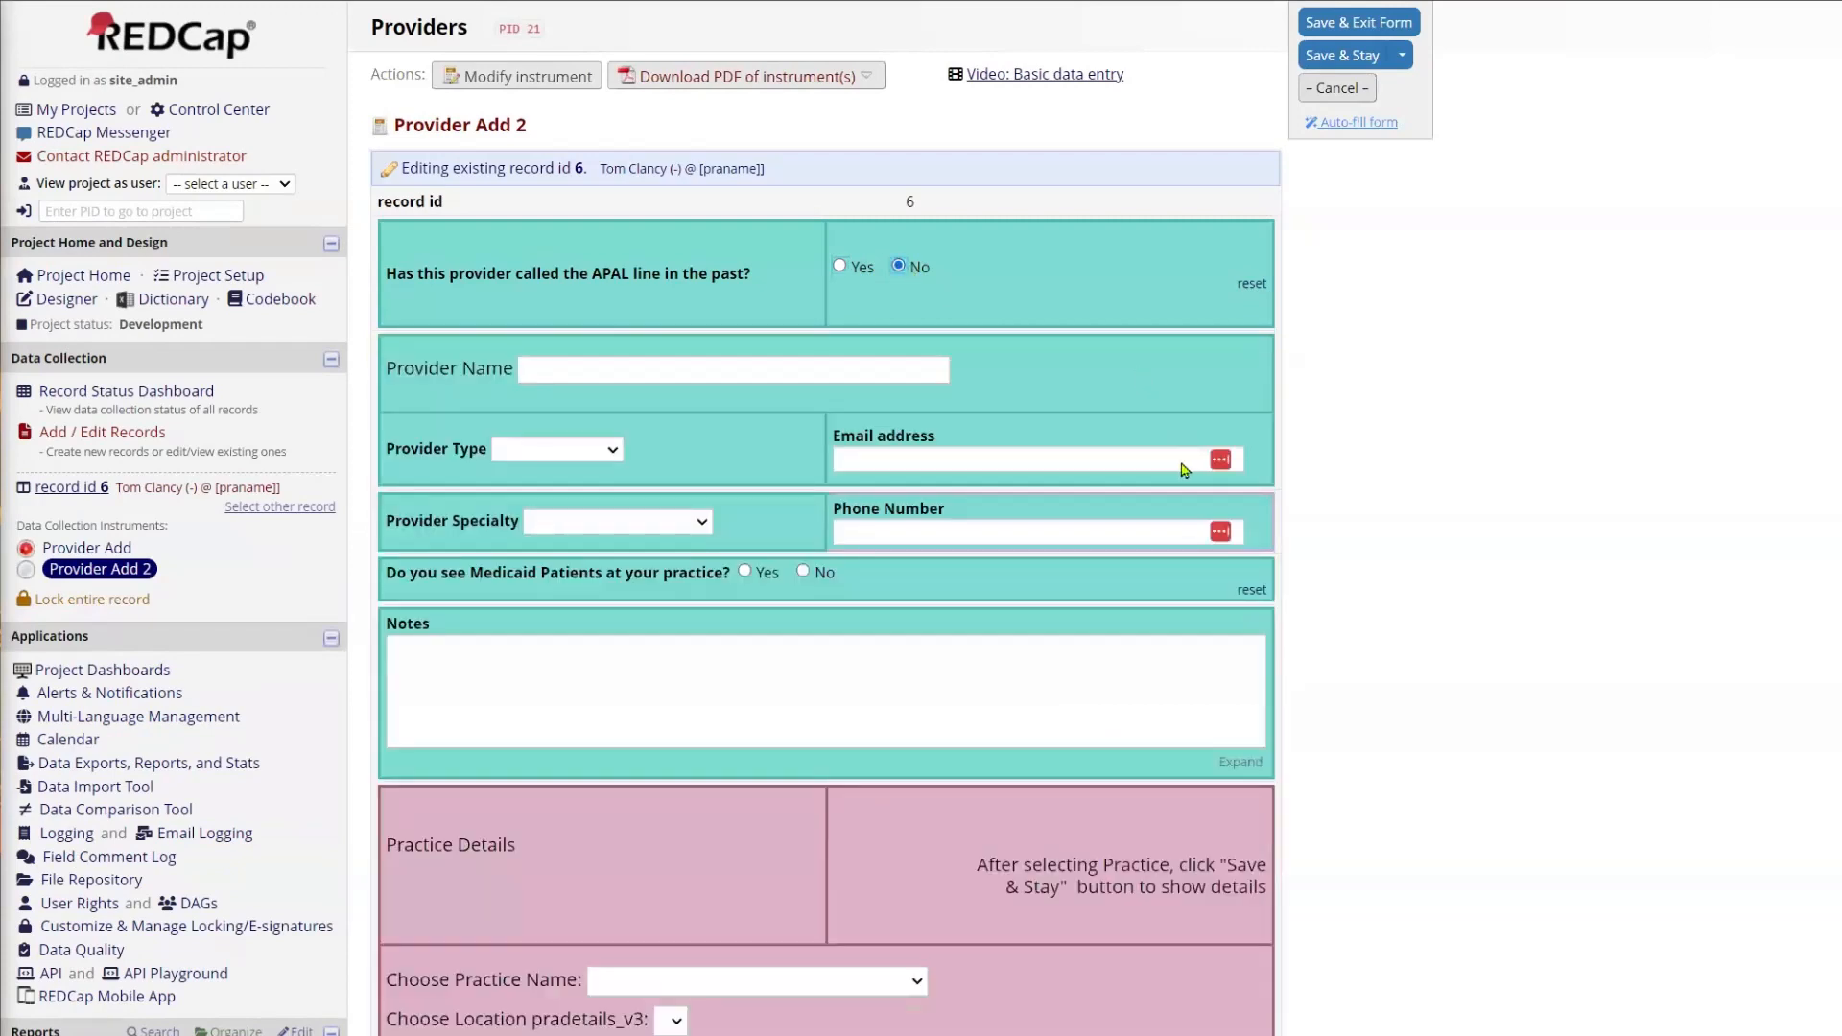
Step: Check the location choices in Practice Details while no practice name is selected
scroll(1178, 468, down, 5)
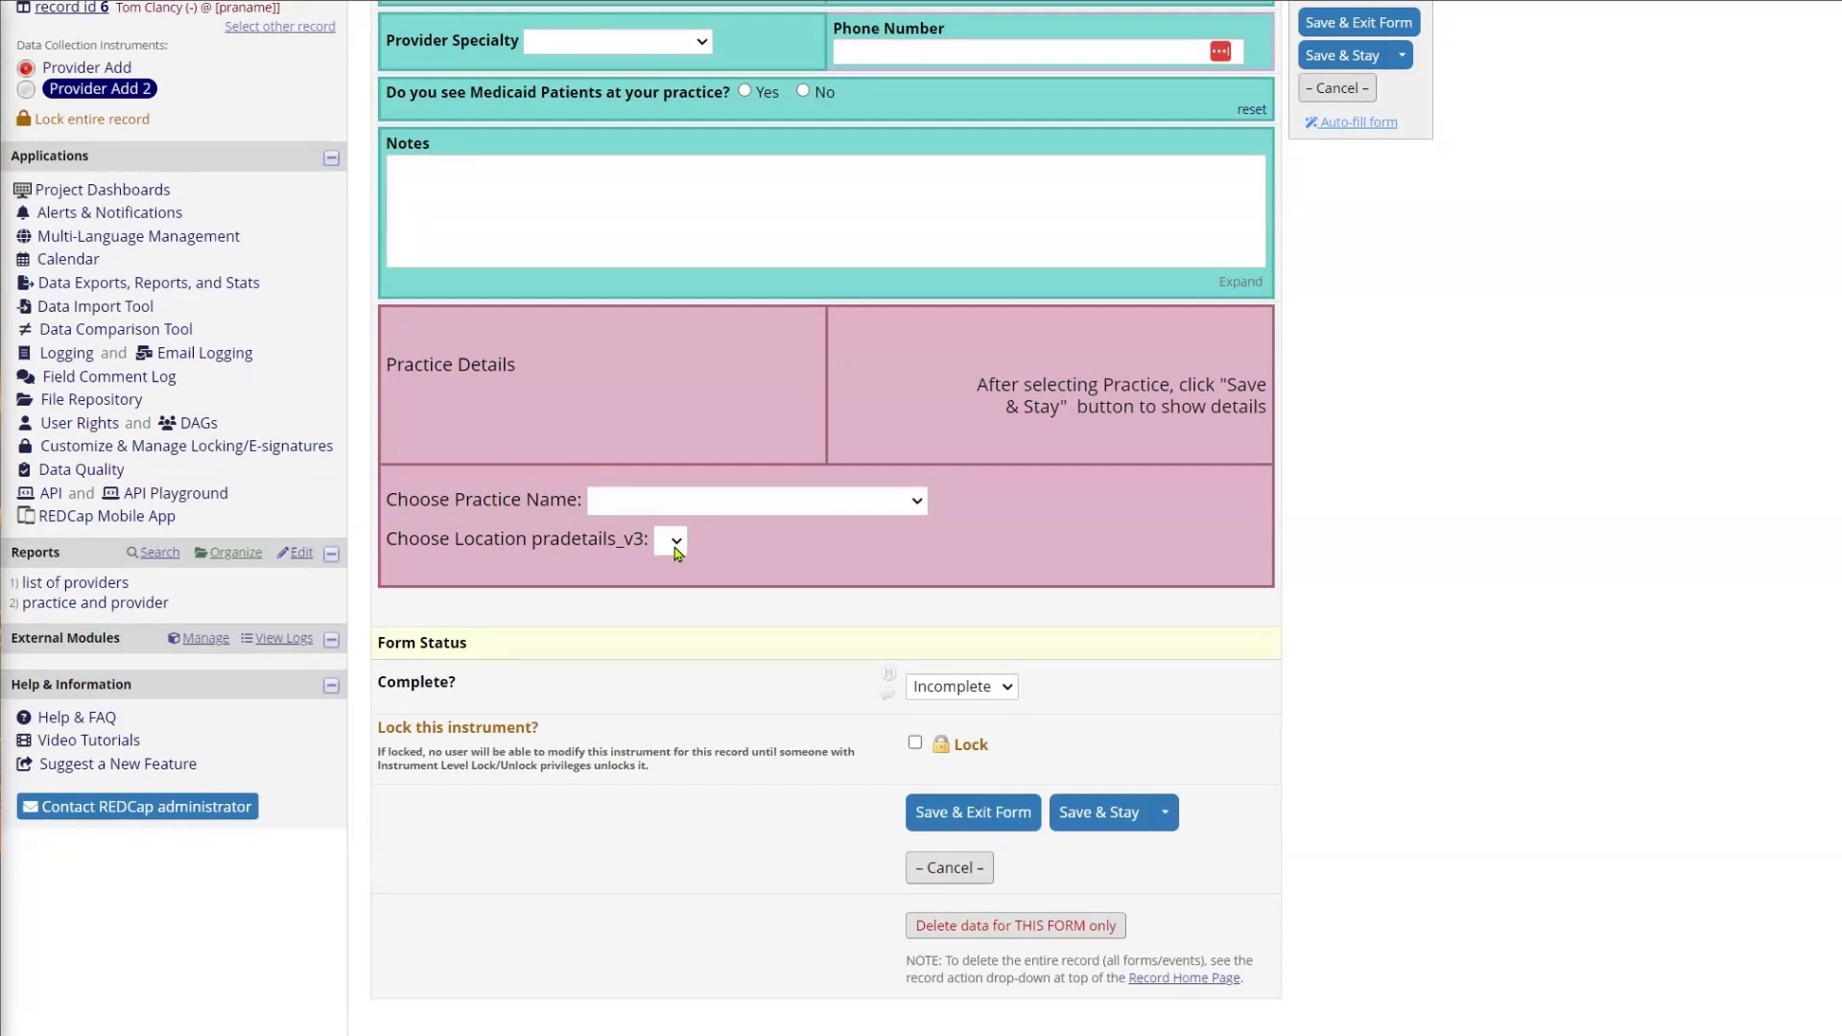
click(677, 543)
click(676, 543)
click(677, 543)
click(676, 543)
Step: Choose AZ Community Physicians as the practice name and save while staying on the form
click(916, 500)
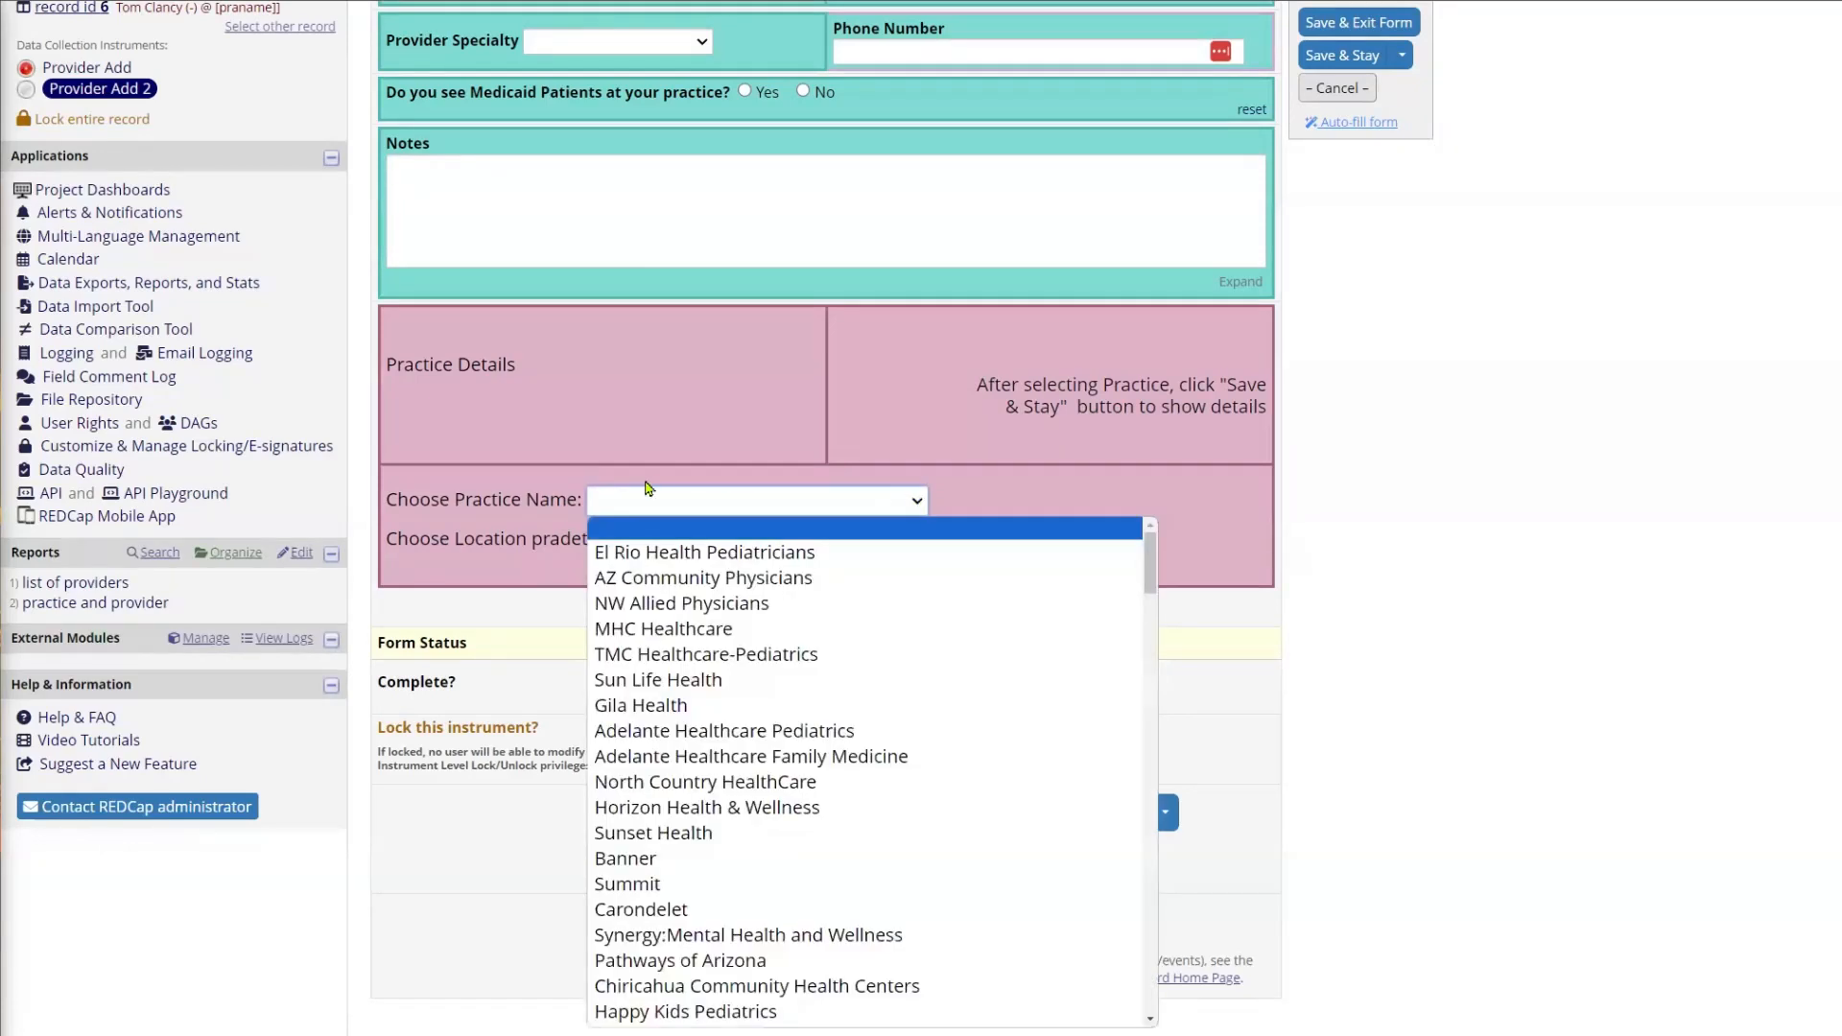
click(677, 578)
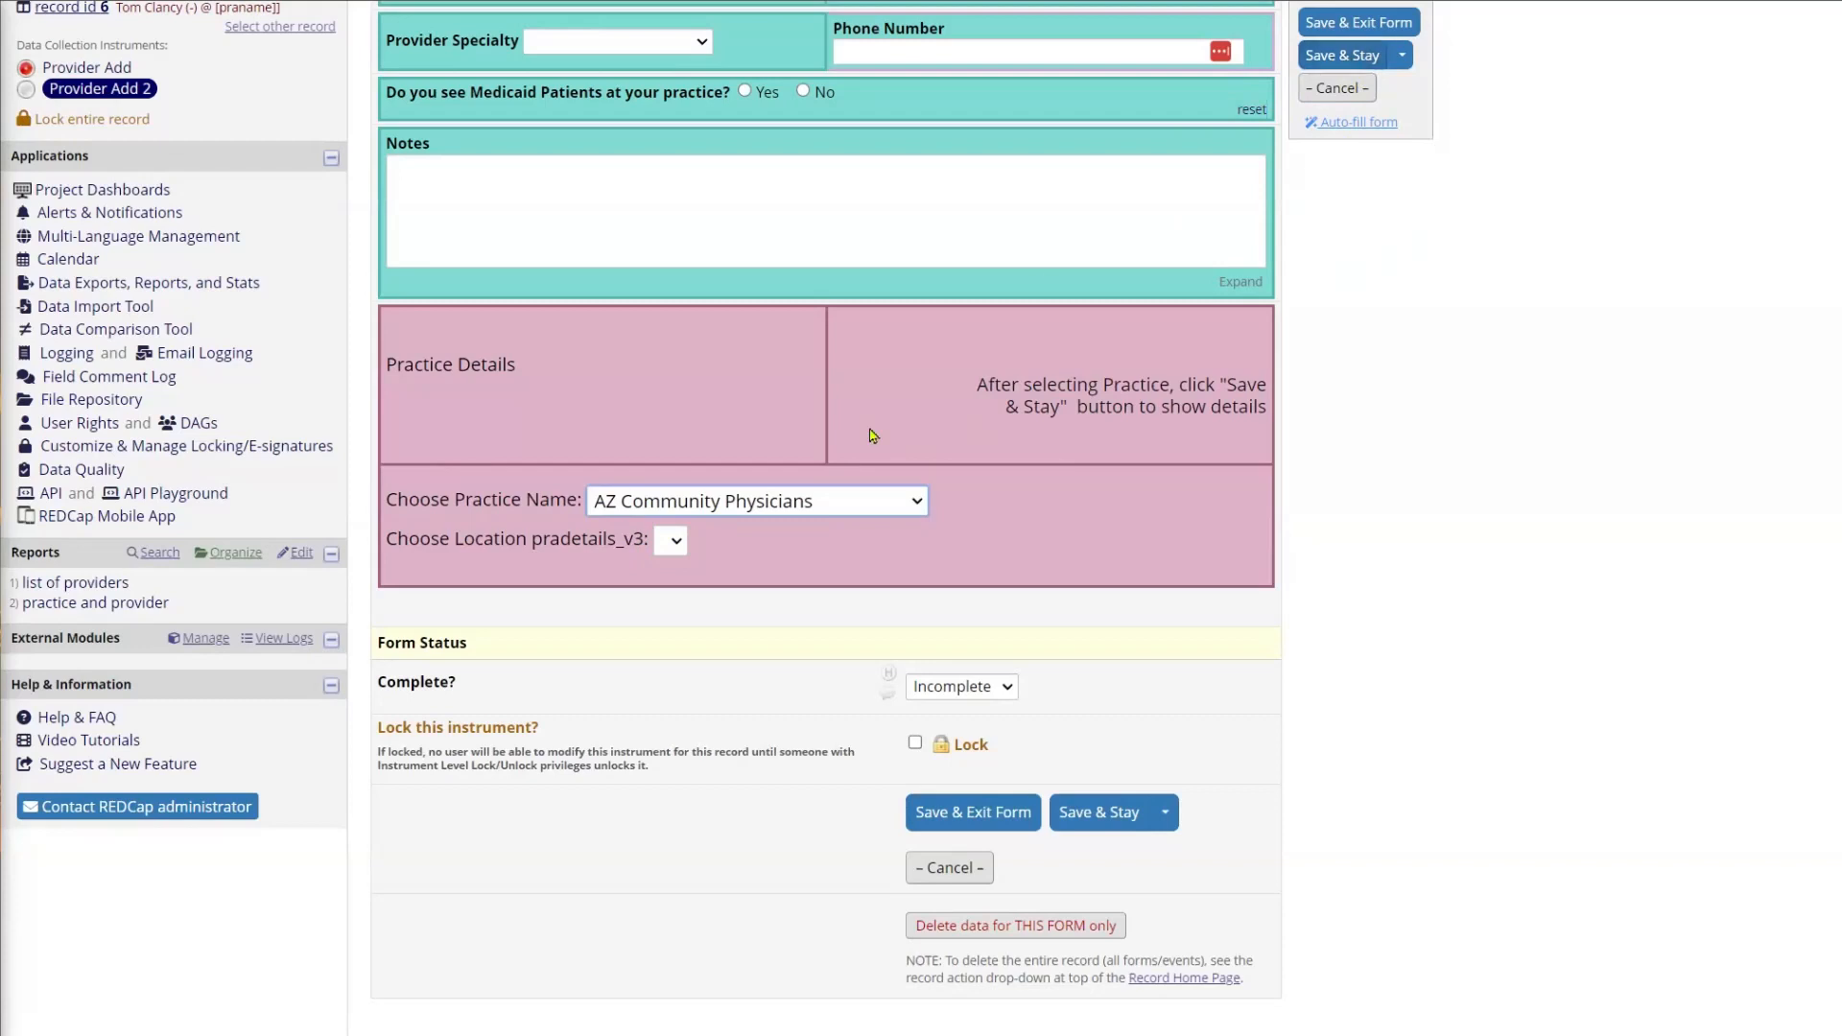
click(1356, 57)
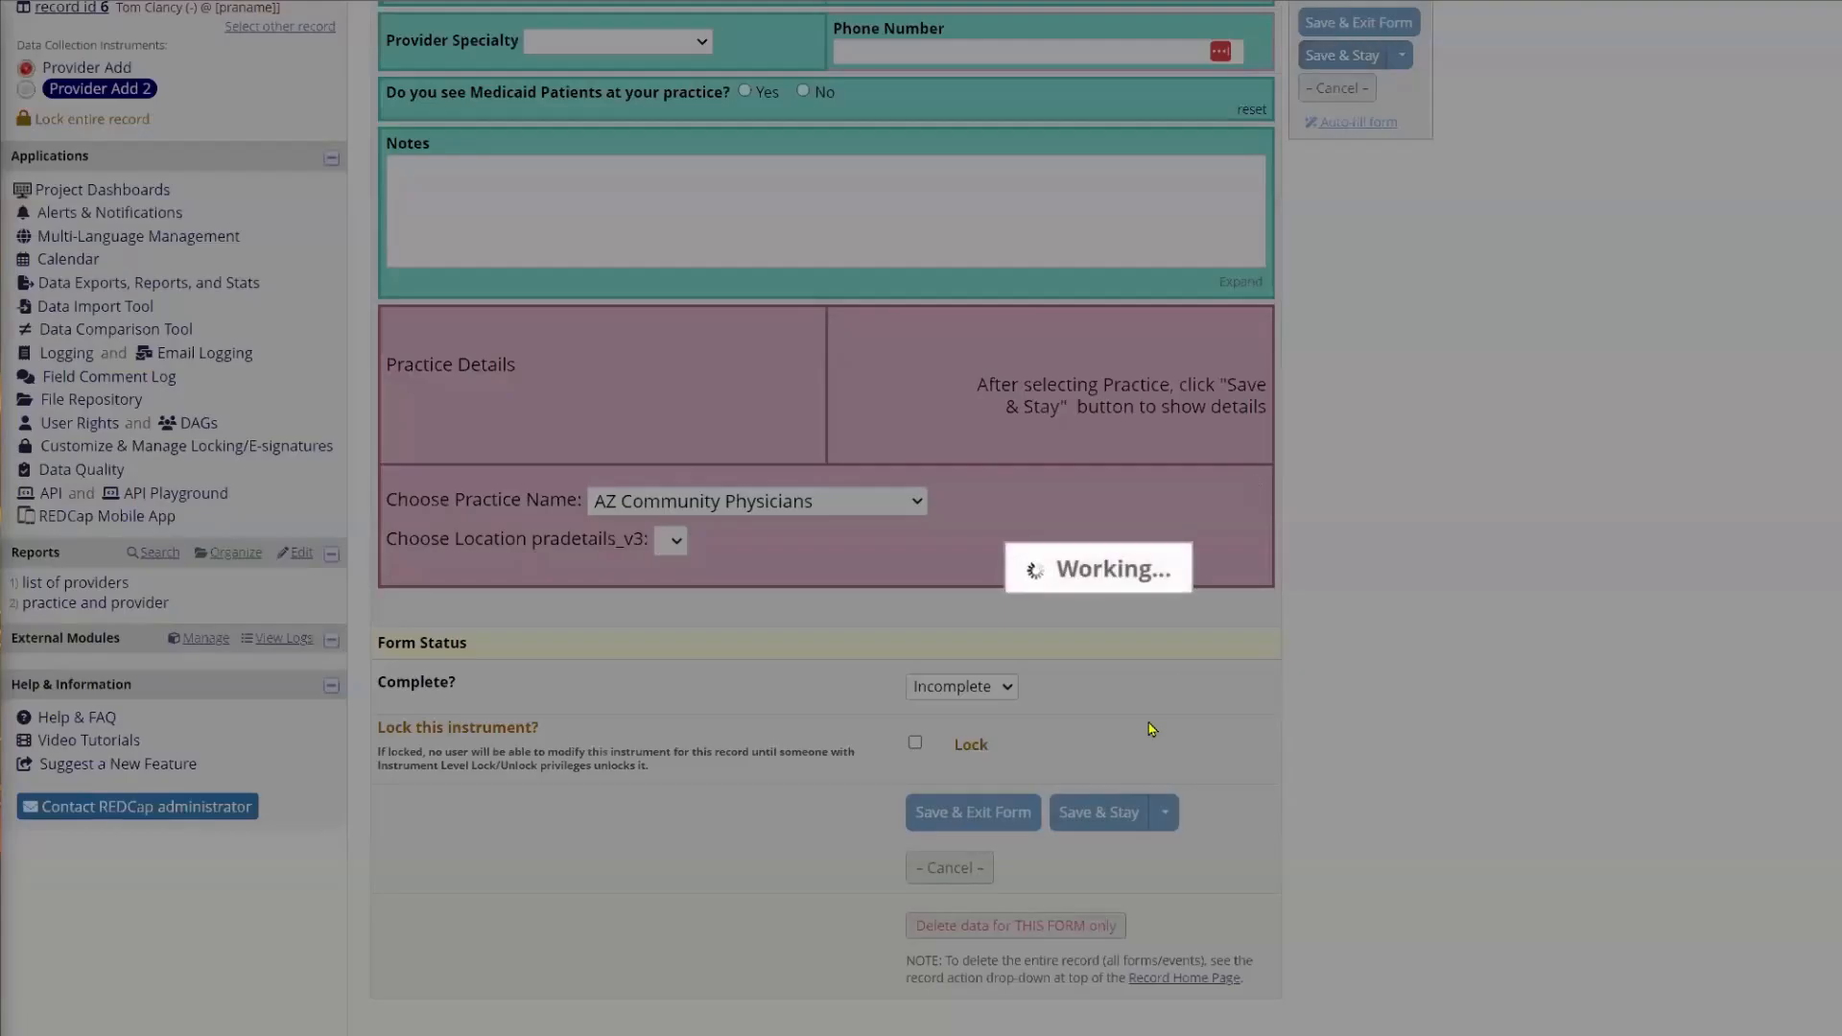
Step: Review the location choices offered for AZ Community Physicians without selecting an address
scroll(792, 989, down, 5)
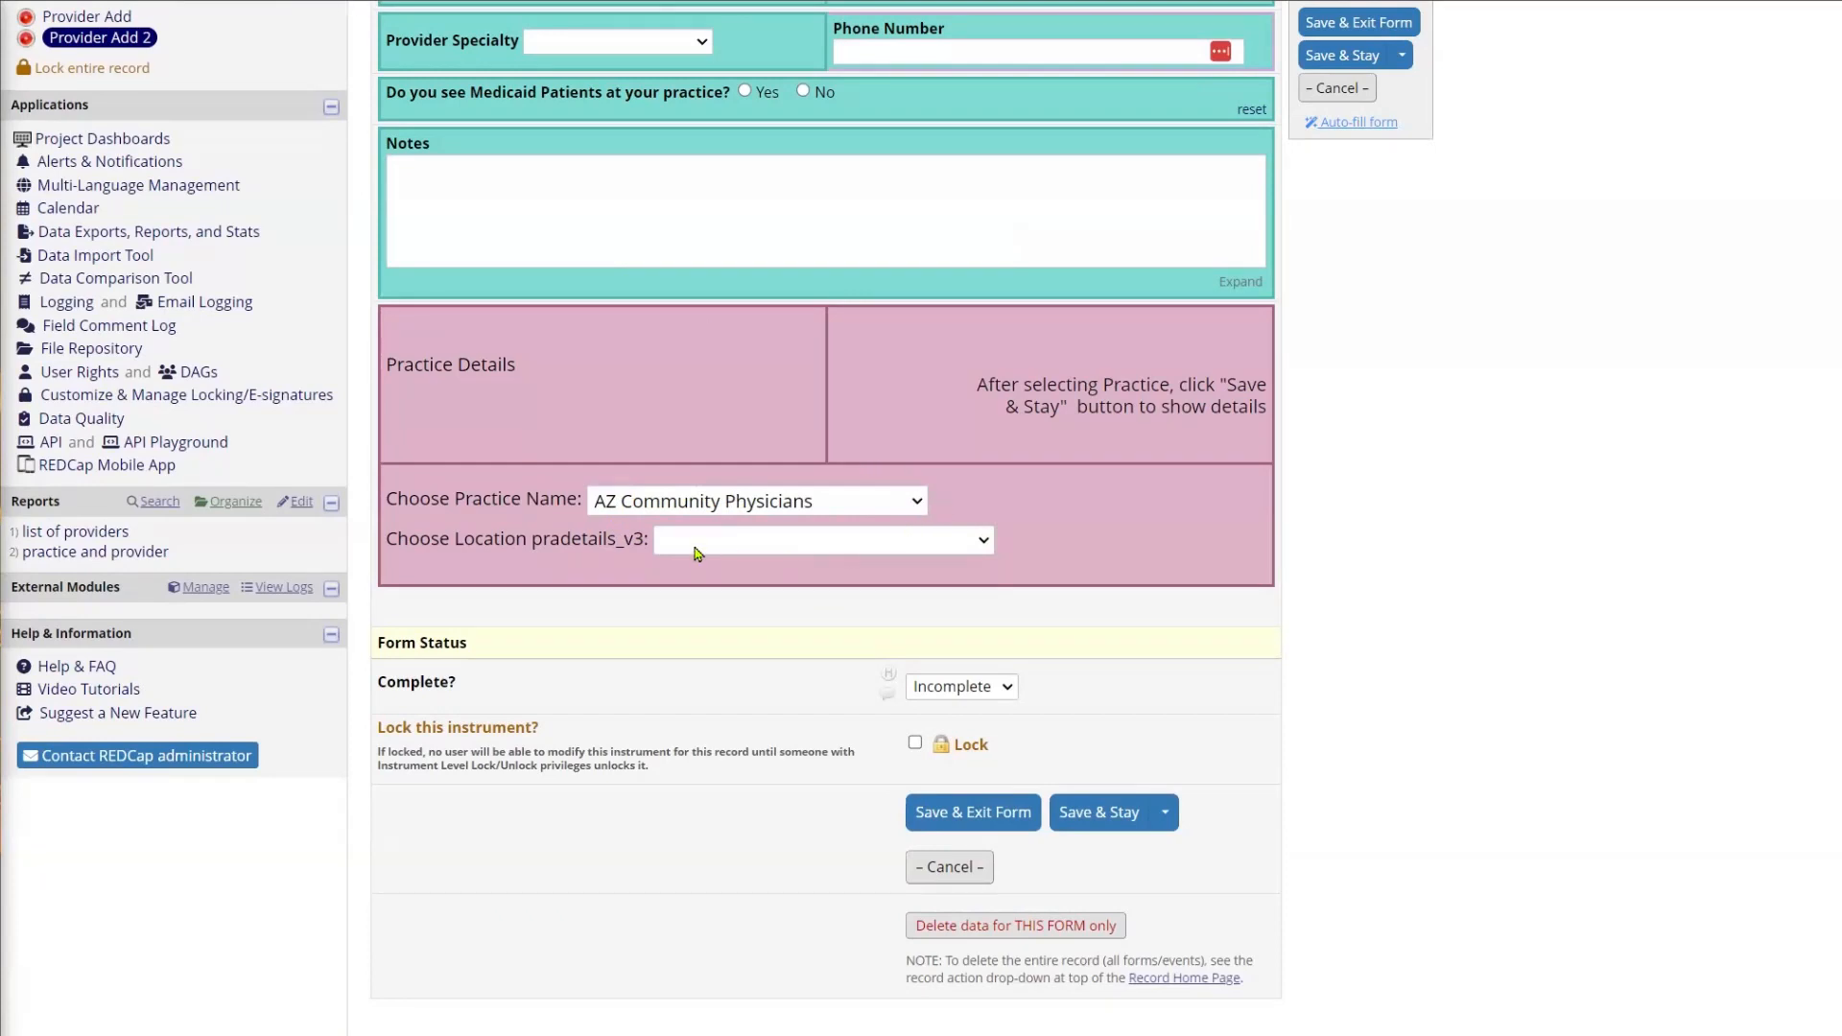
click(984, 543)
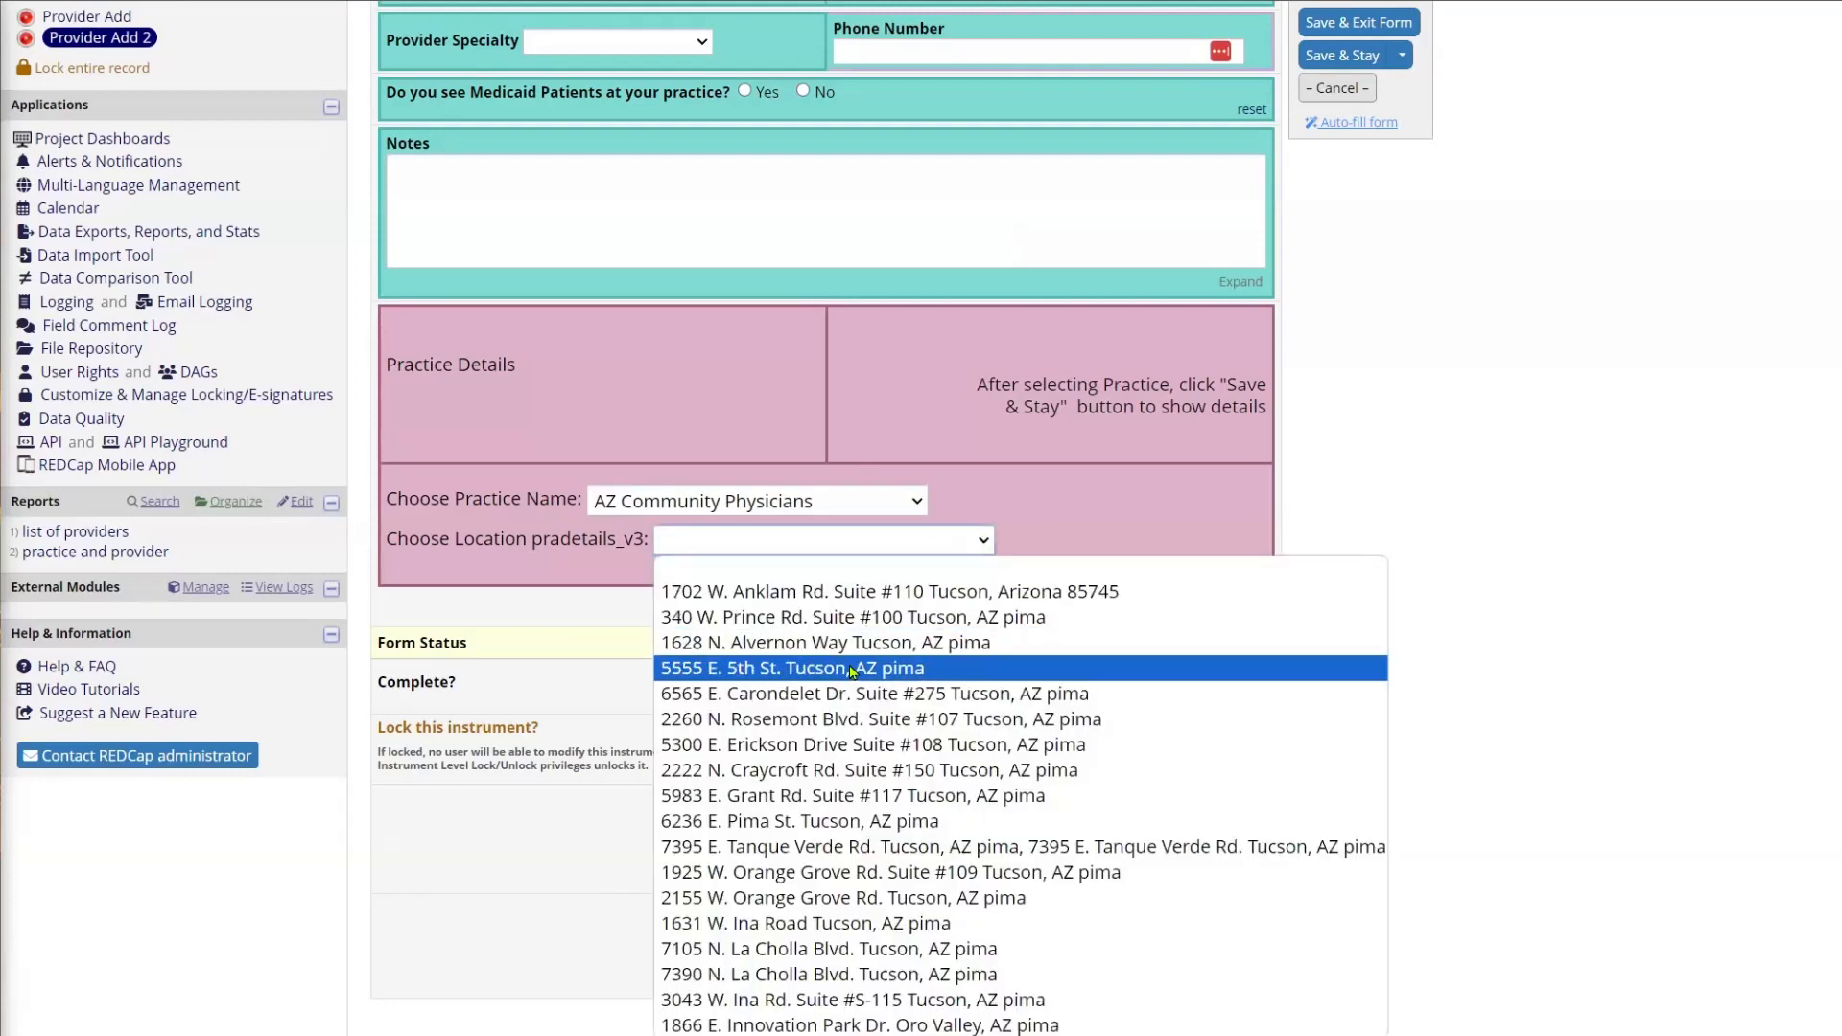
click(1487, 430)
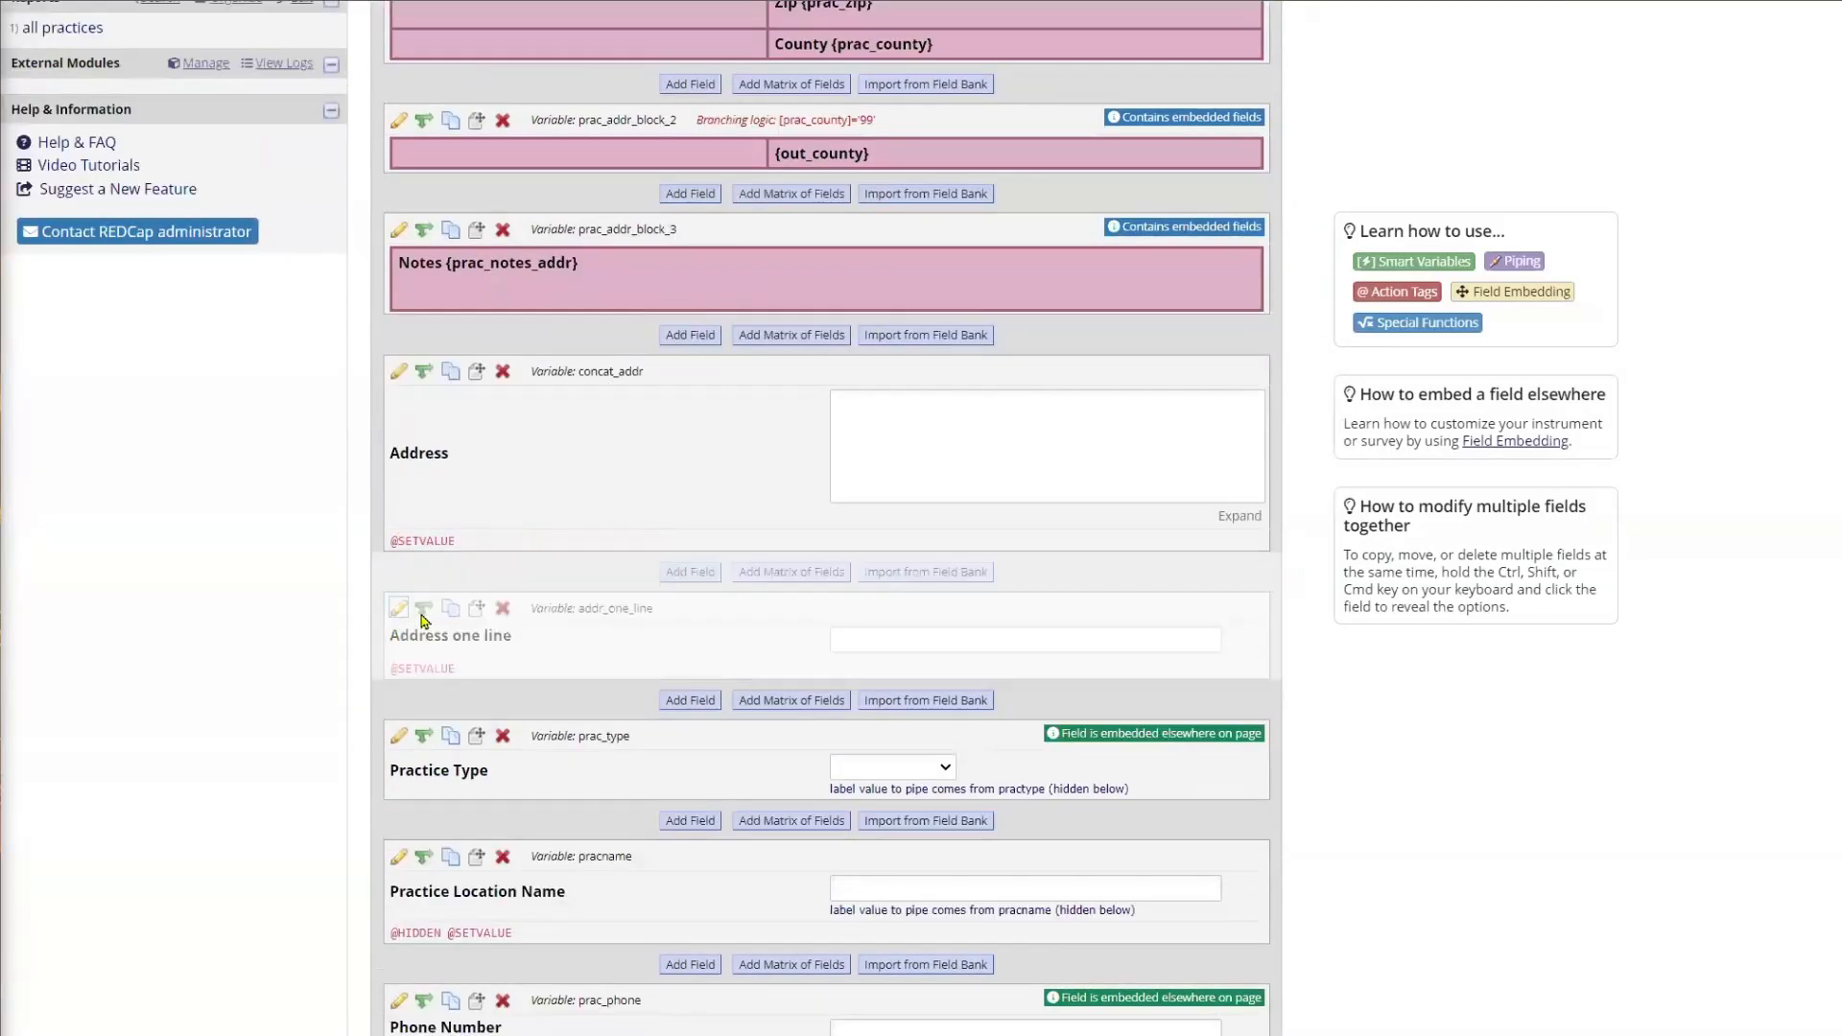
click(399, 608)
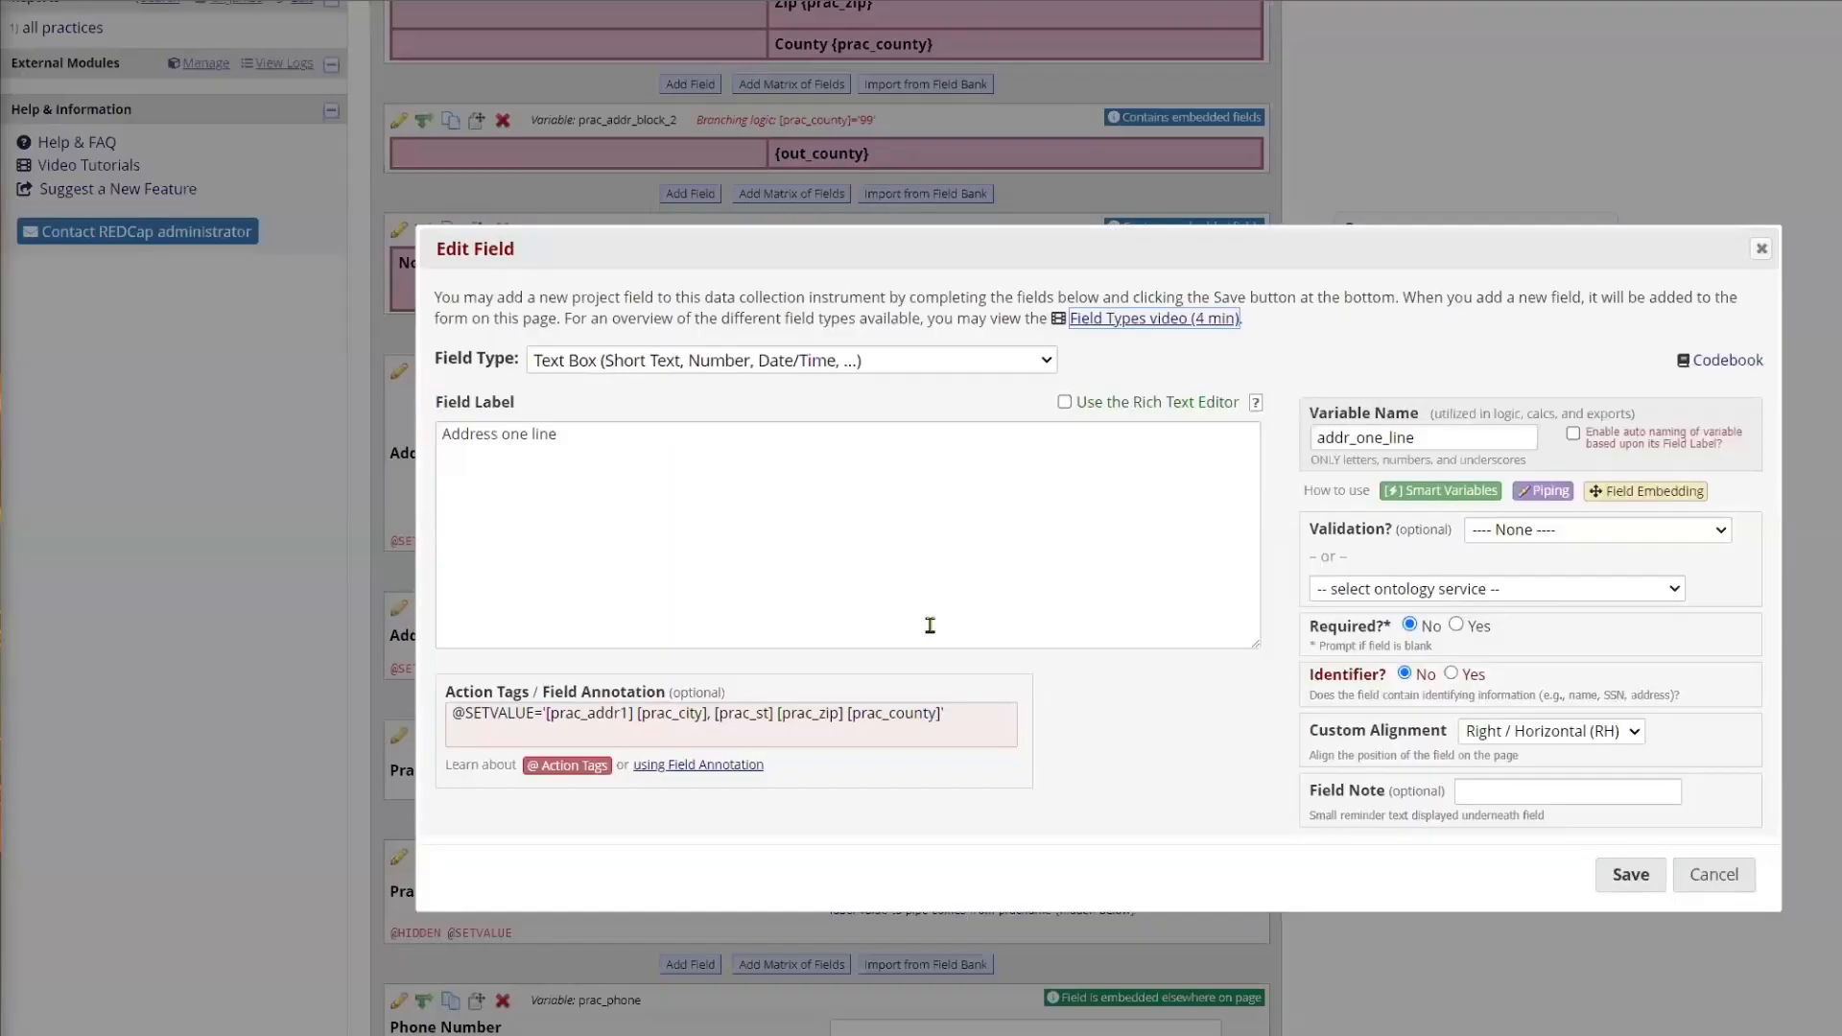
click(962, 711)
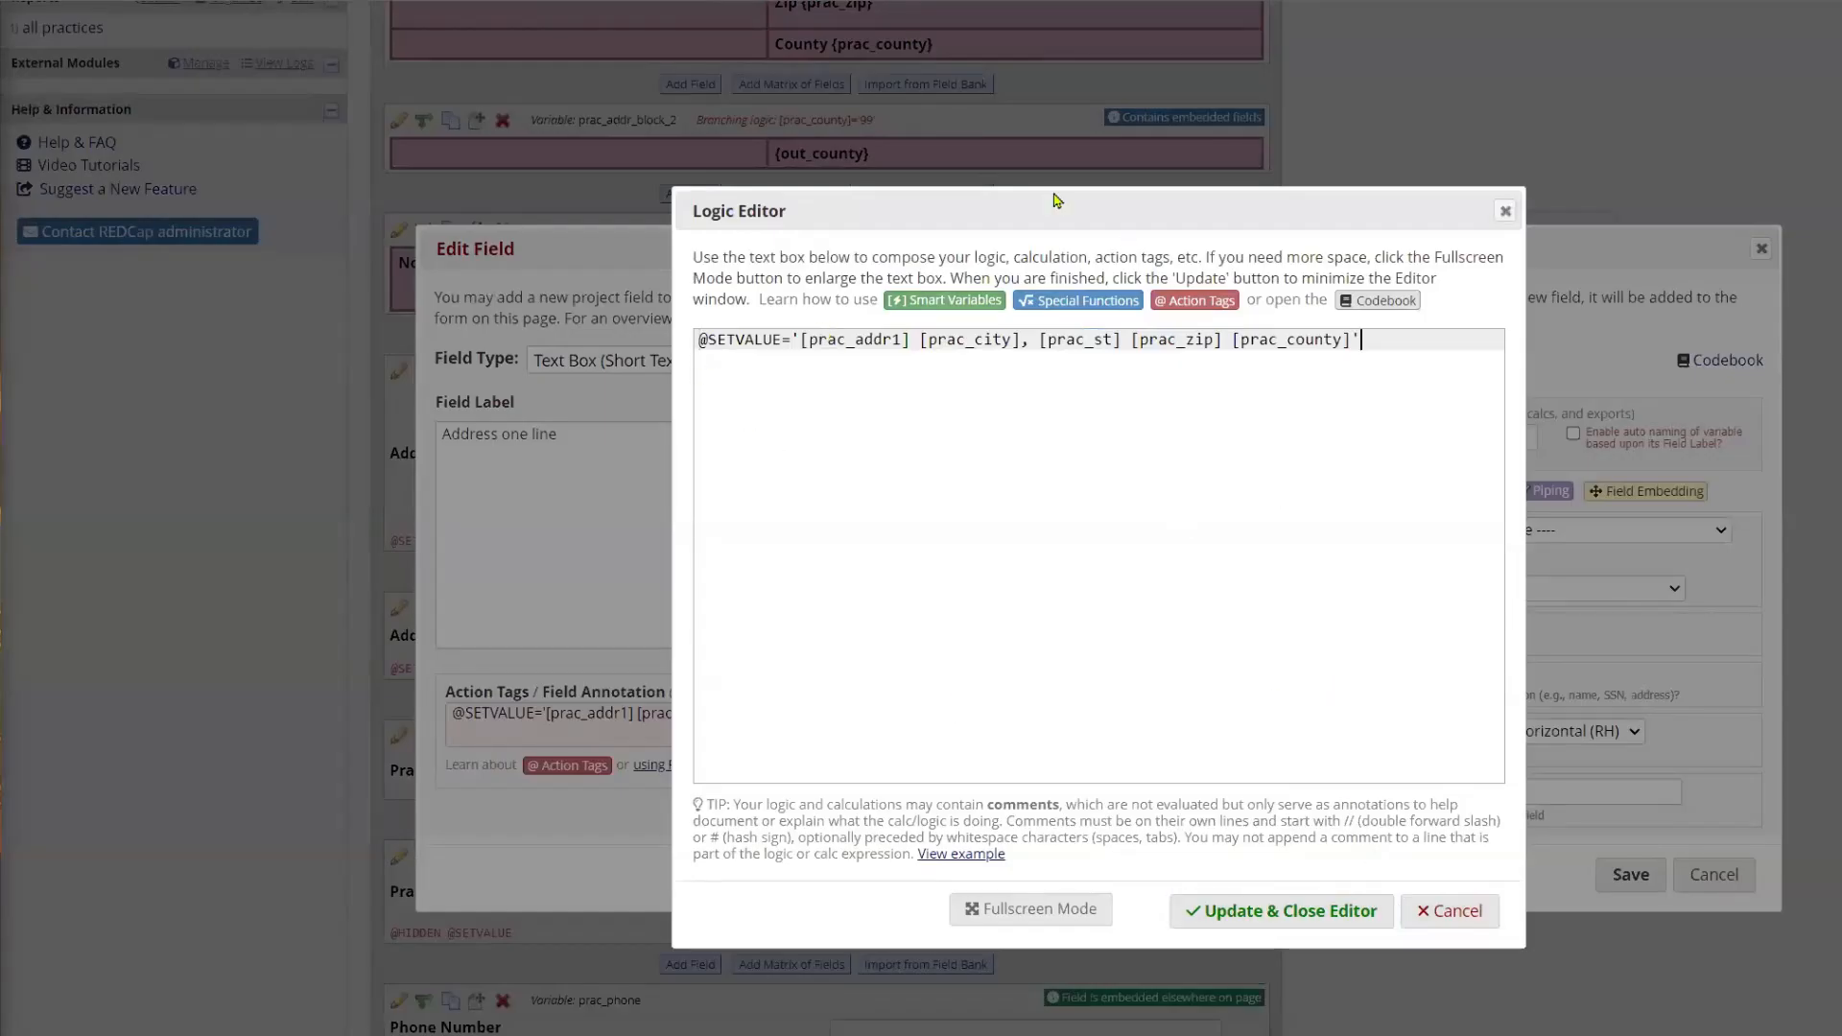
click(1429, 909)
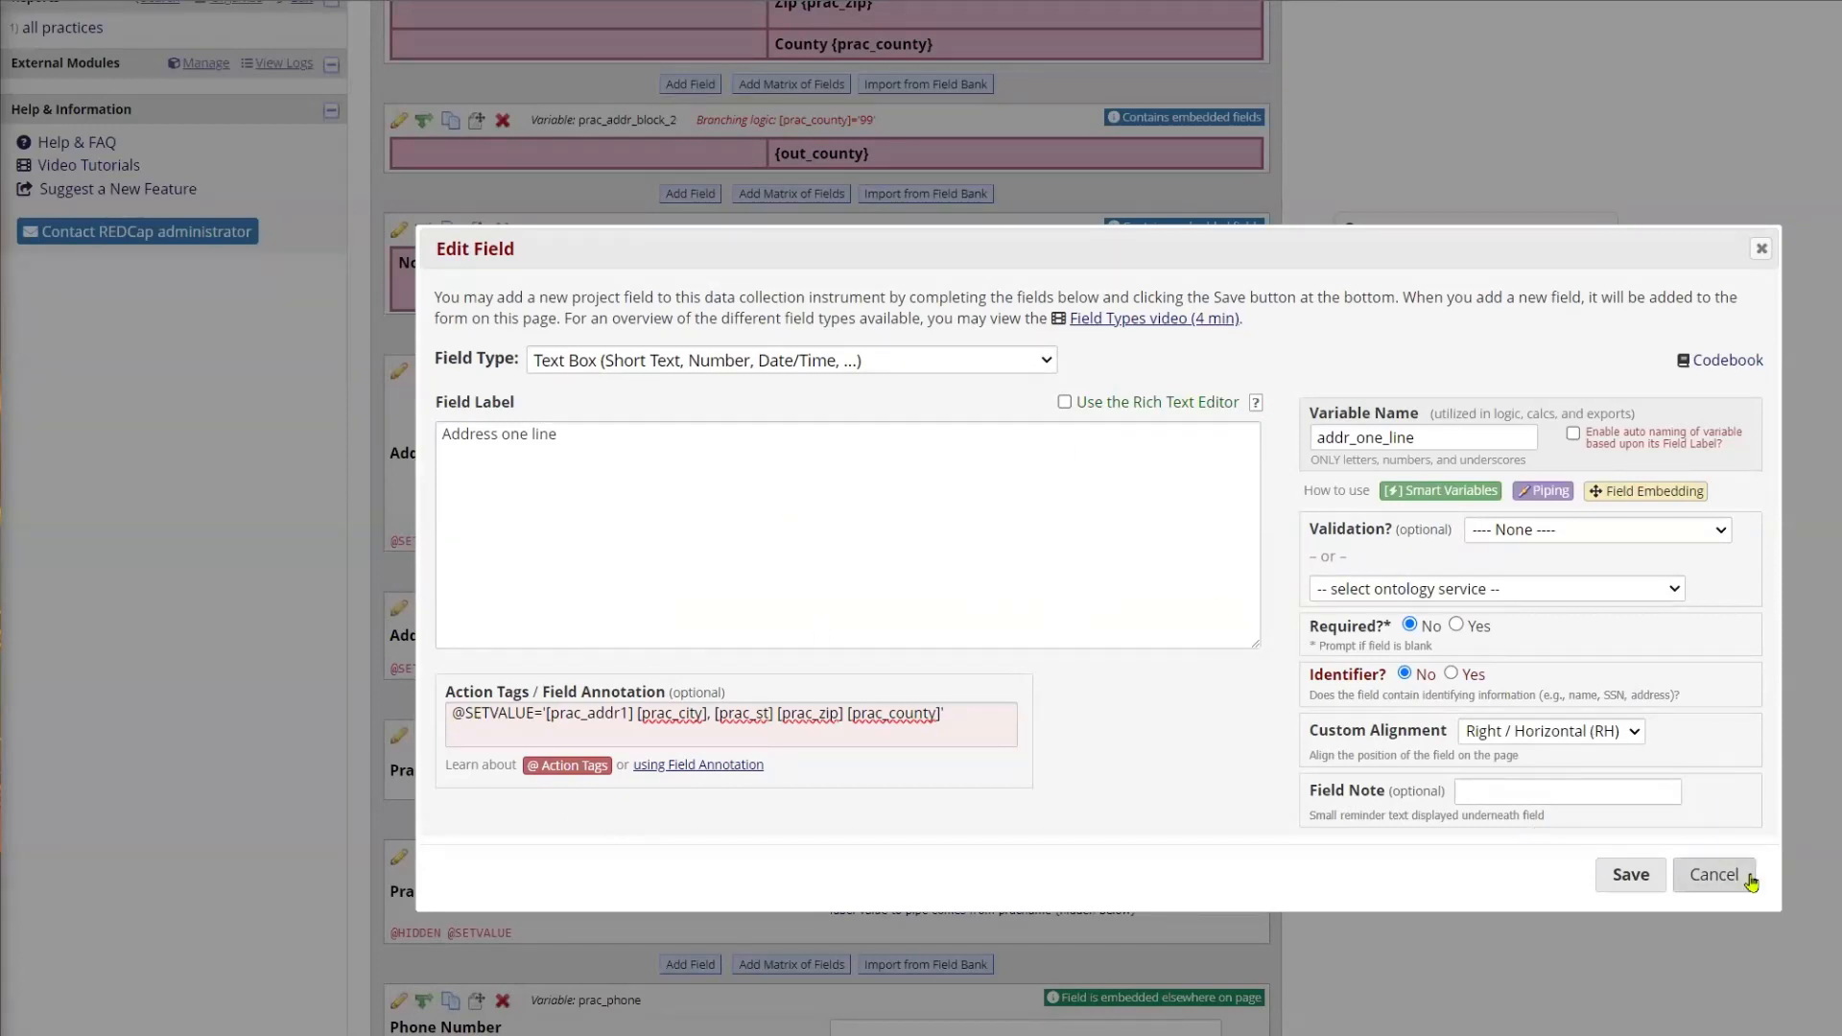
click(1717, 874)
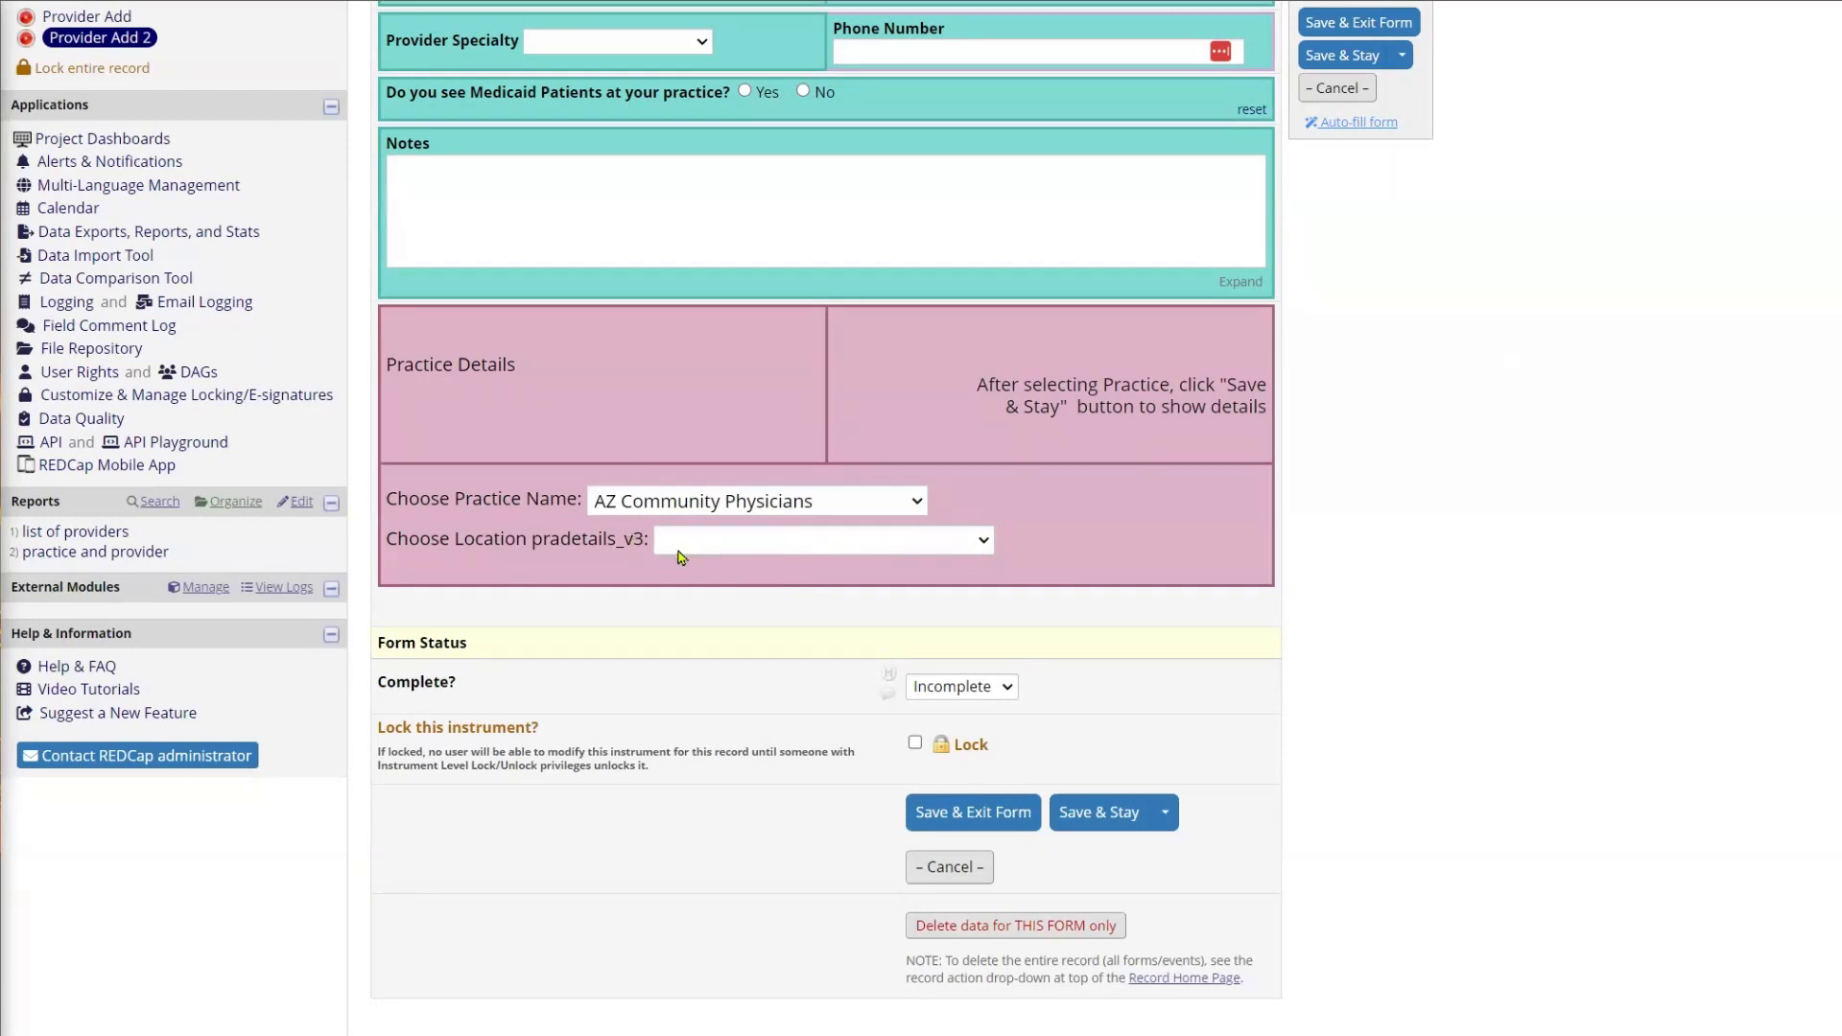
Step: Return to the provider's Practice Details and compare its location choices with the one-line address format
click(987, 541)
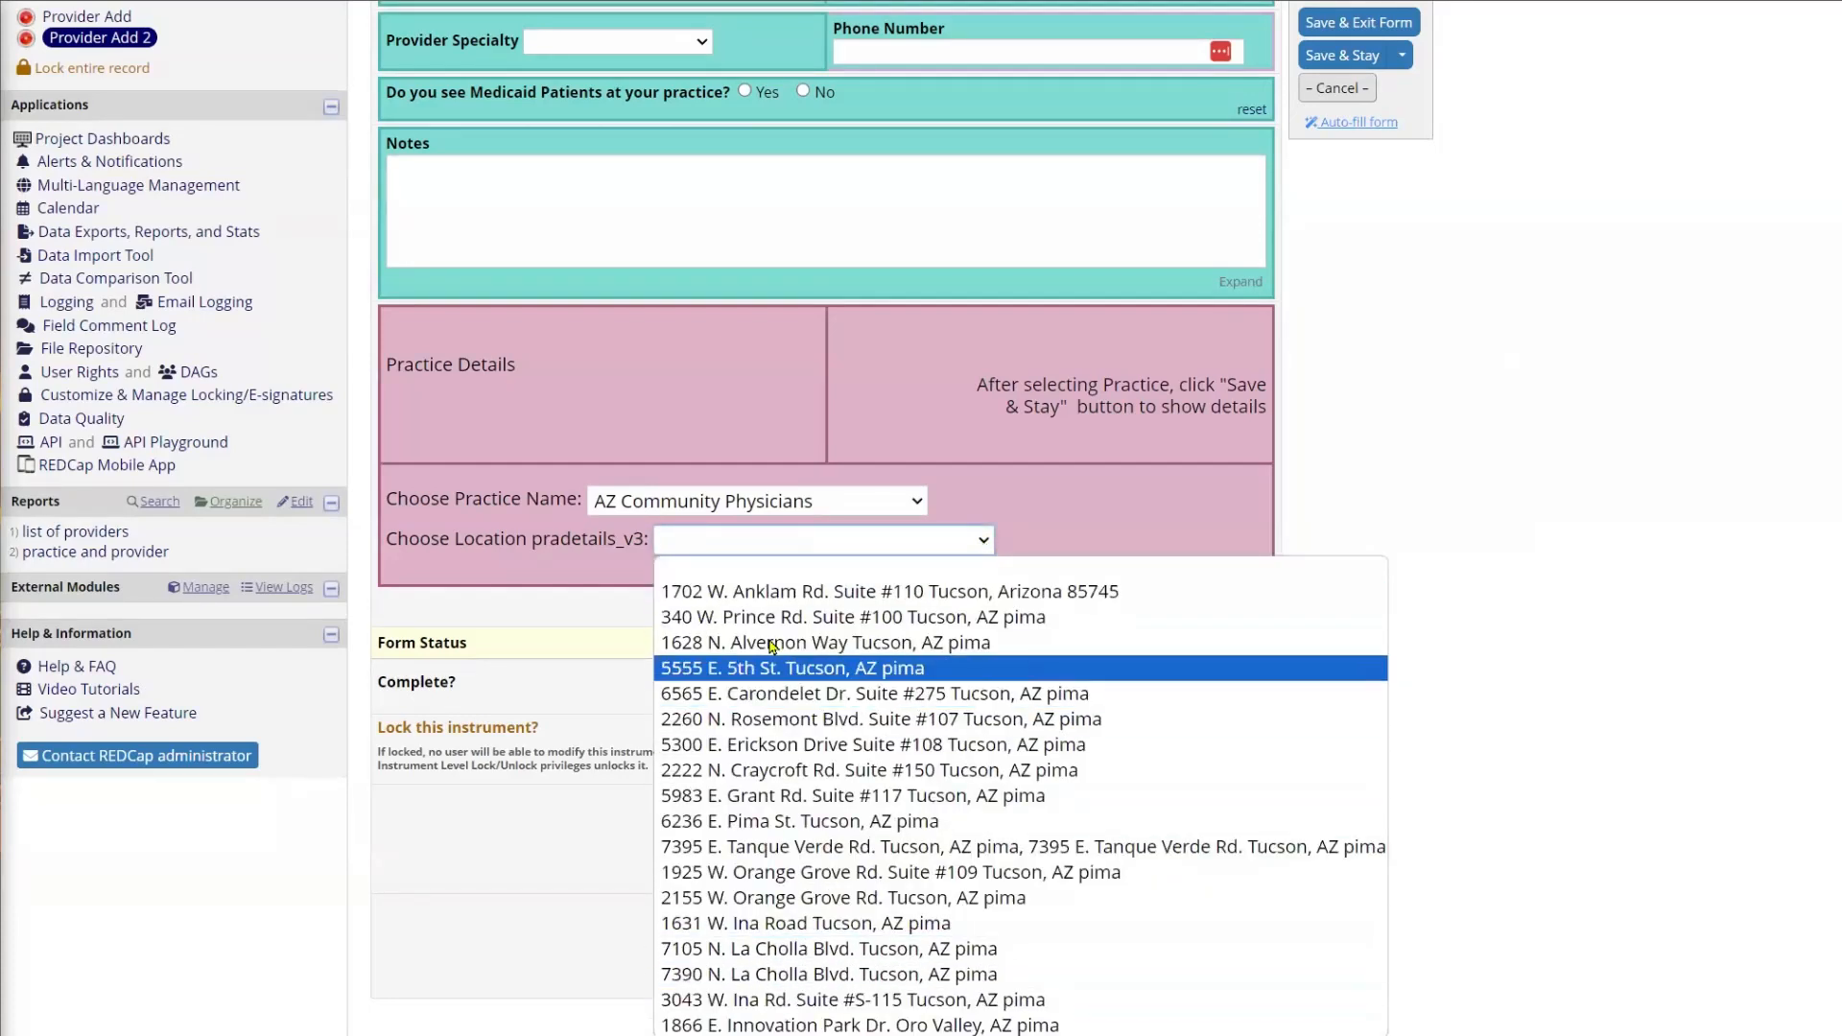